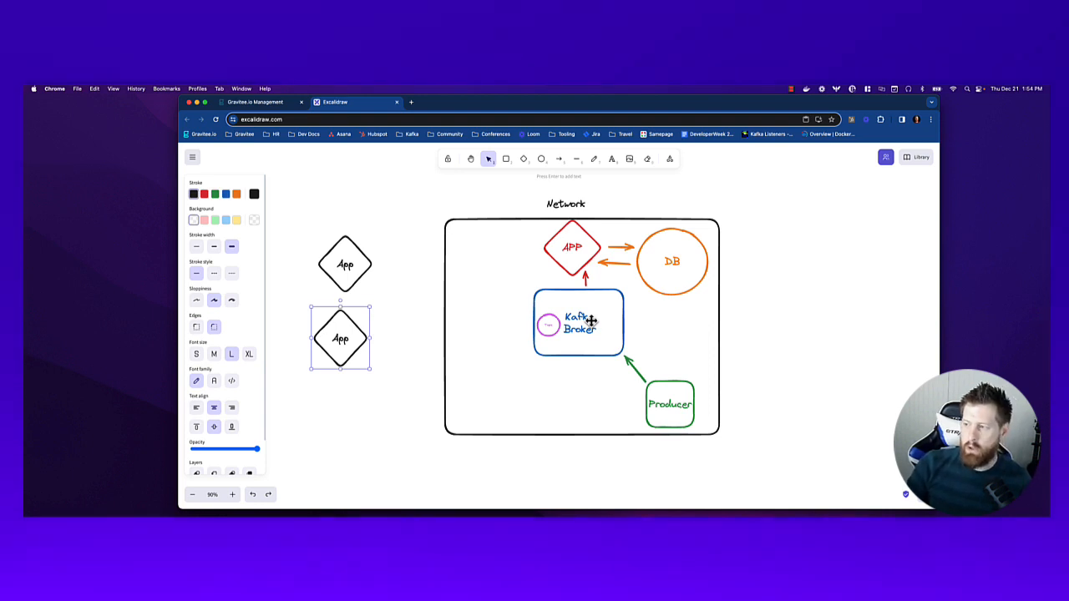
scroll(598, 339, left, 1)
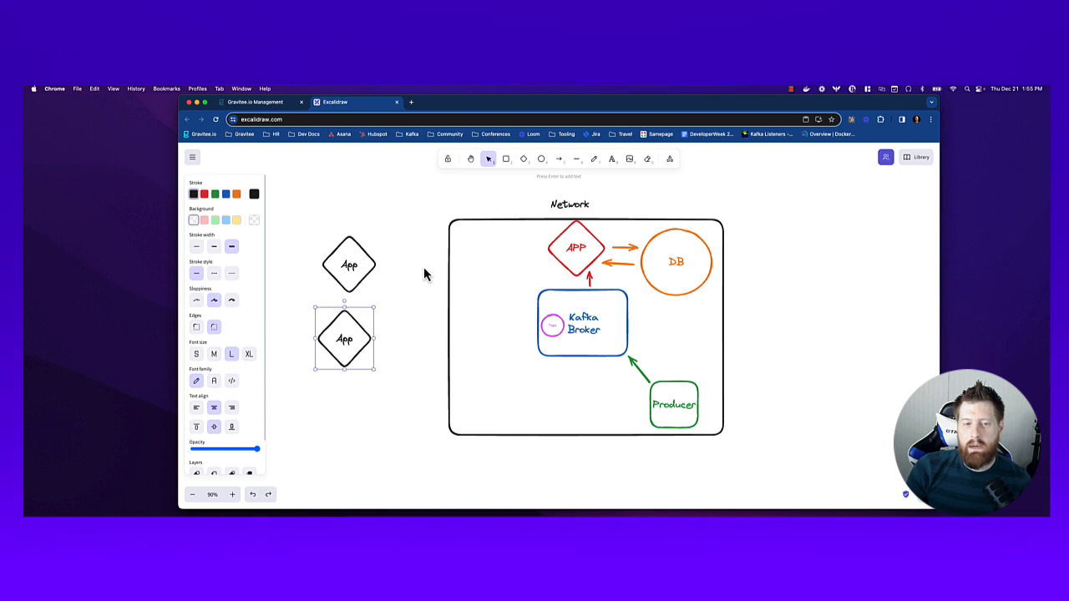
click(410, 289)
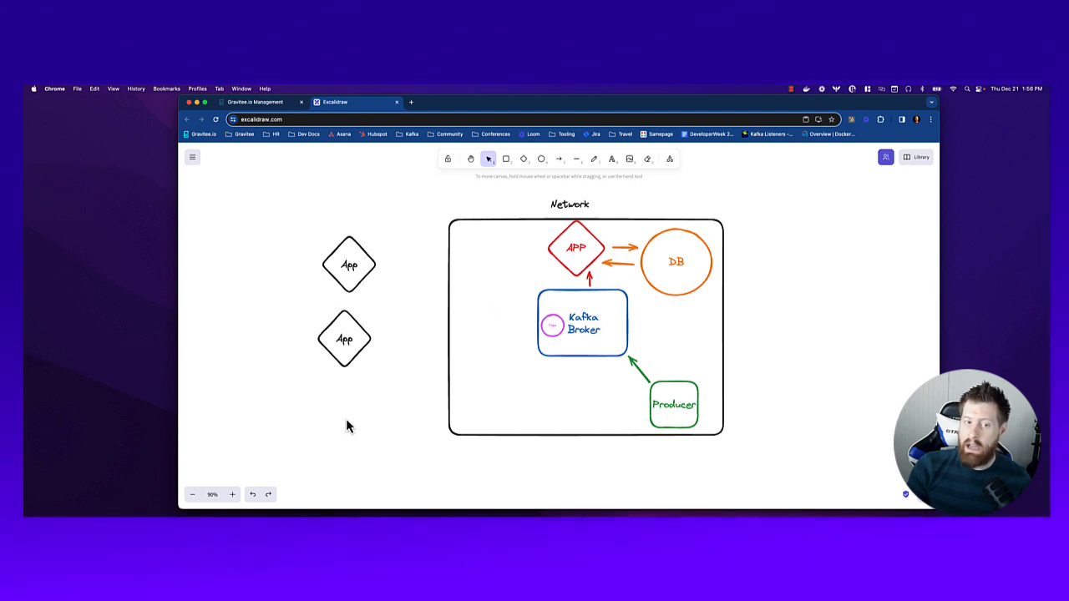
scroll(586, 353, down, 1)
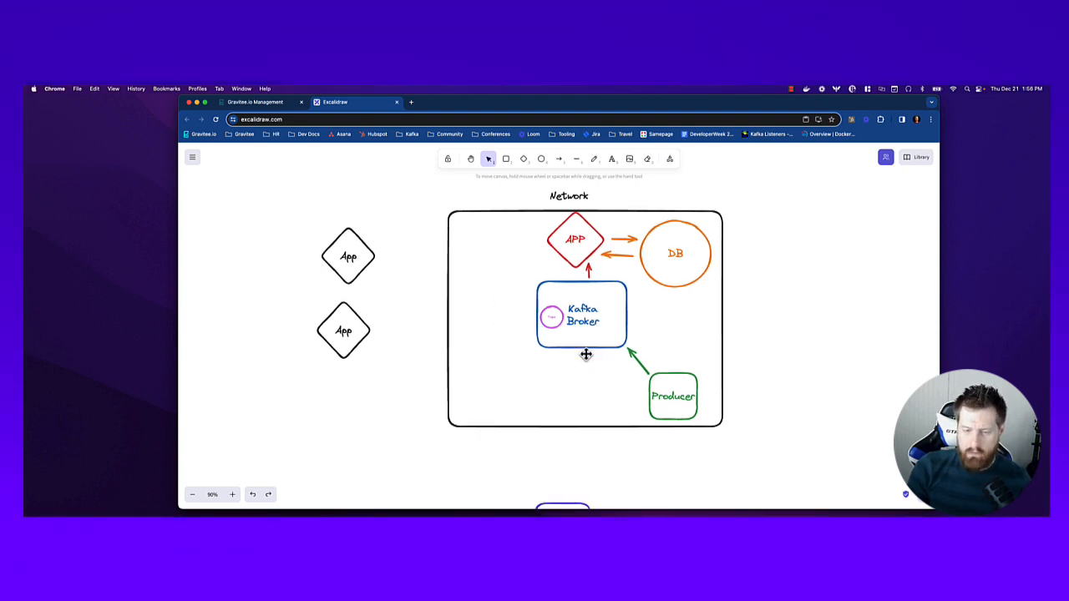
scroll(586, 354, down, 3)
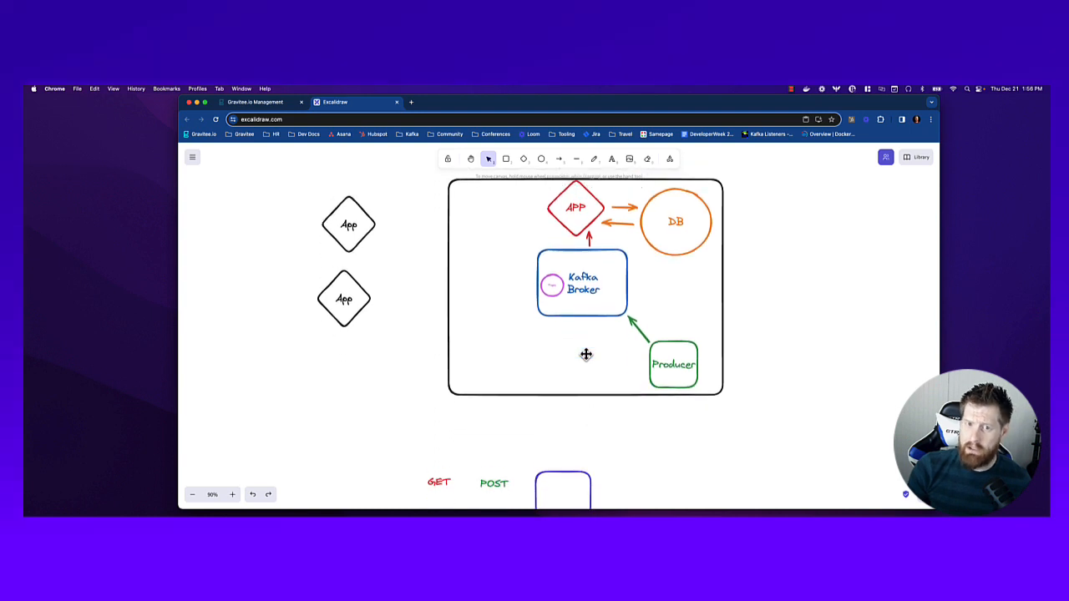
scroll(584, 354, up, 3)
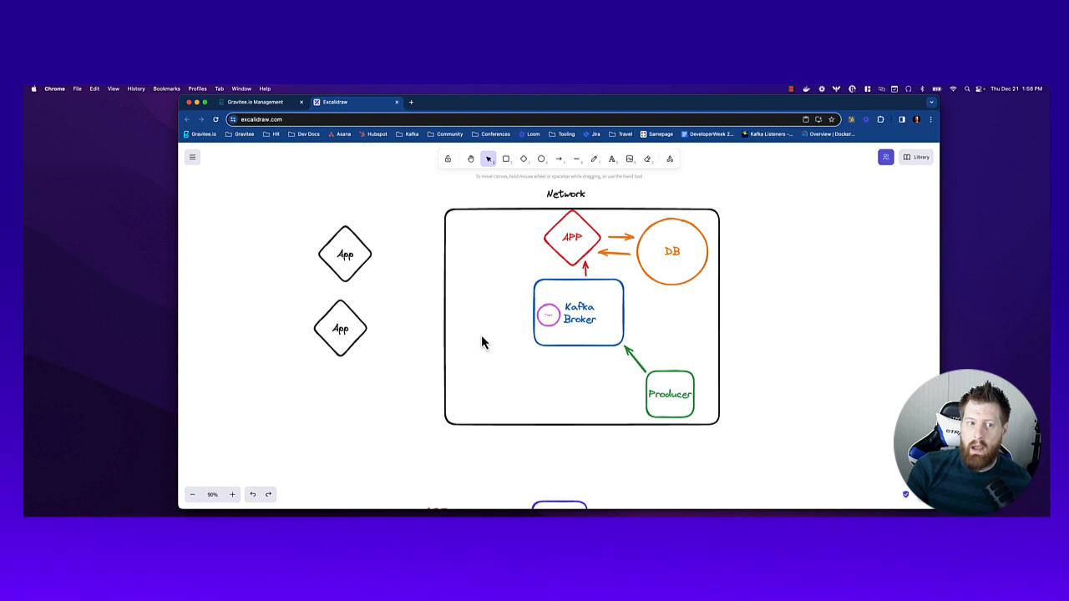
click(671, 395)
click(571, 249)
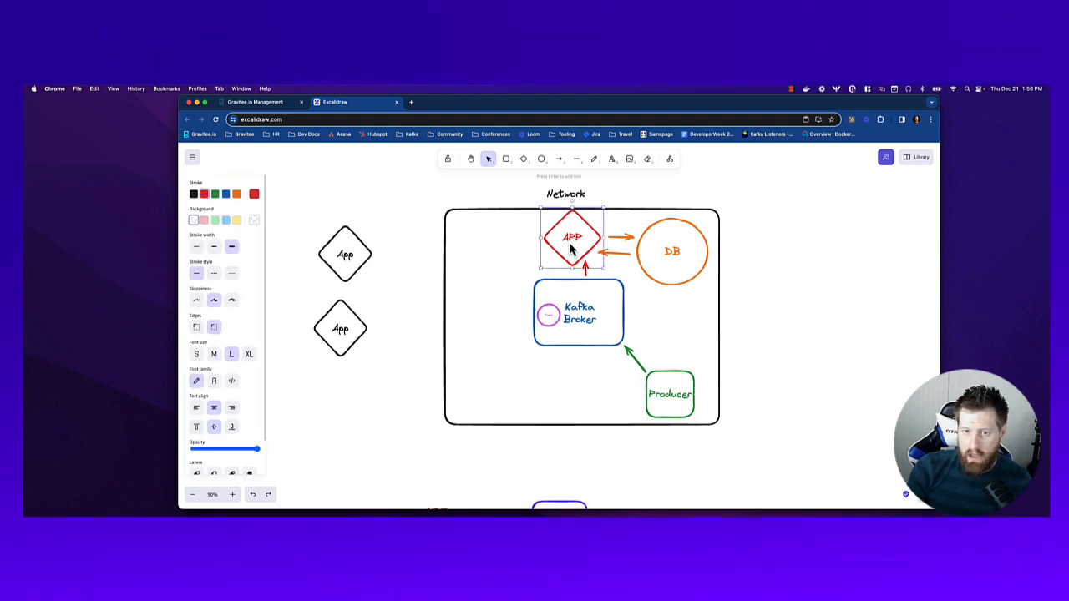
click(518, 326)
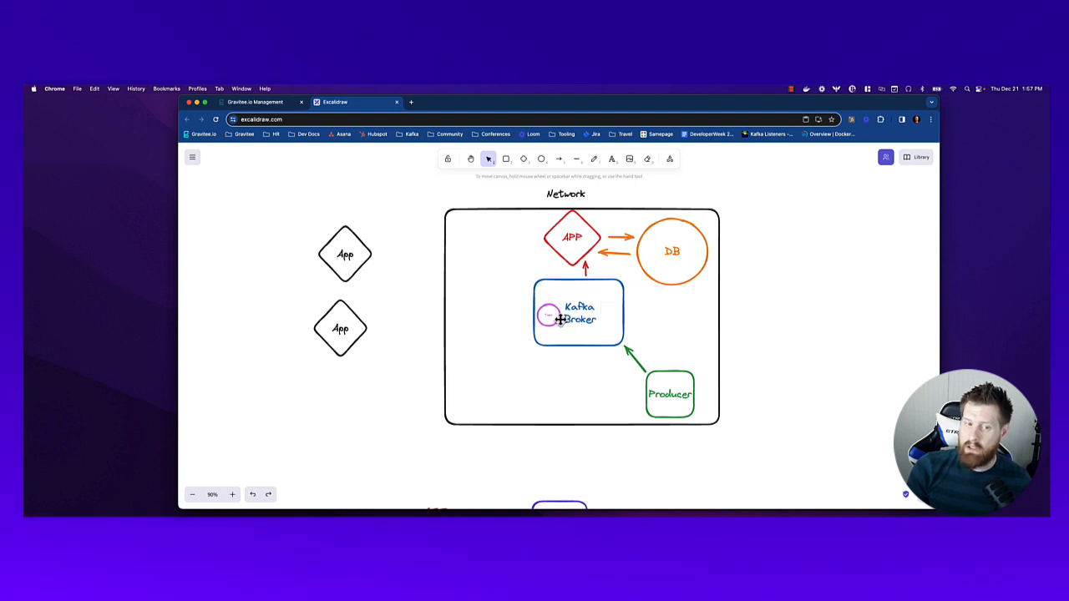
Step: Move the Gateway REST webSocket box inside the Network frame's left side and place the POST label beside the upper App
scroll(466, 334, down, 2)
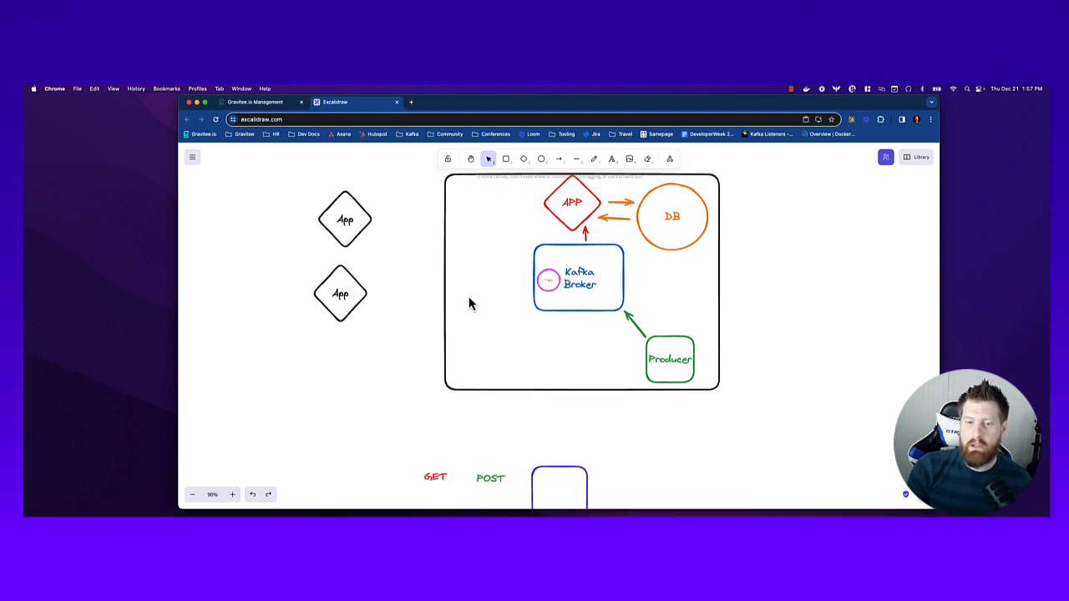
drag(571, 481, 495, 201)
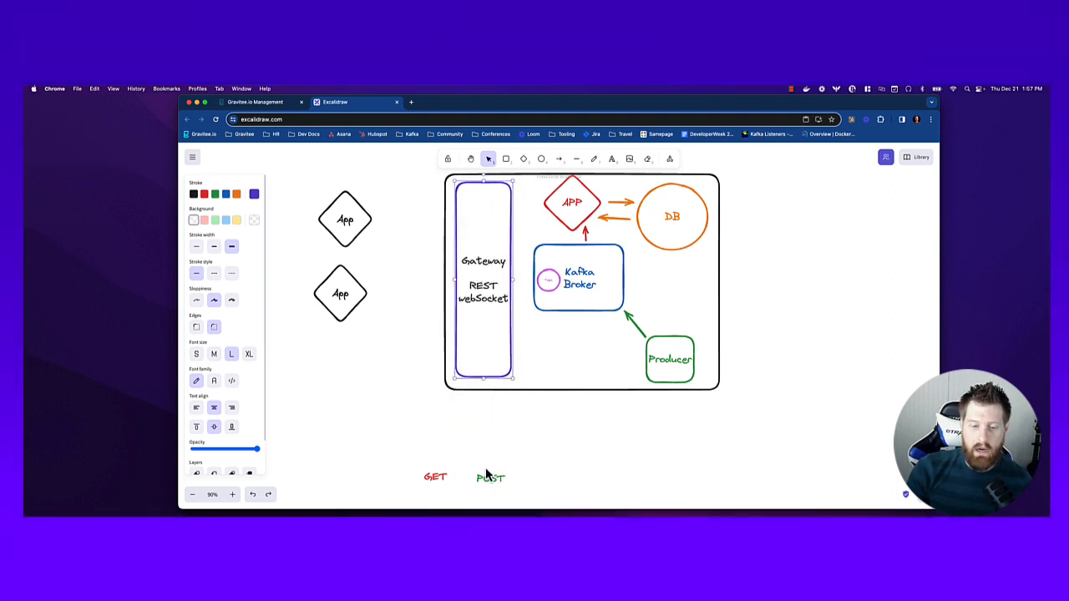
drag(490, 476, 404, 208)
Step: Draw green arrows from the upper App to the Gateway side of the Network frame and from the Gateway to the Kafka broker's topic circle
click(558, 159)
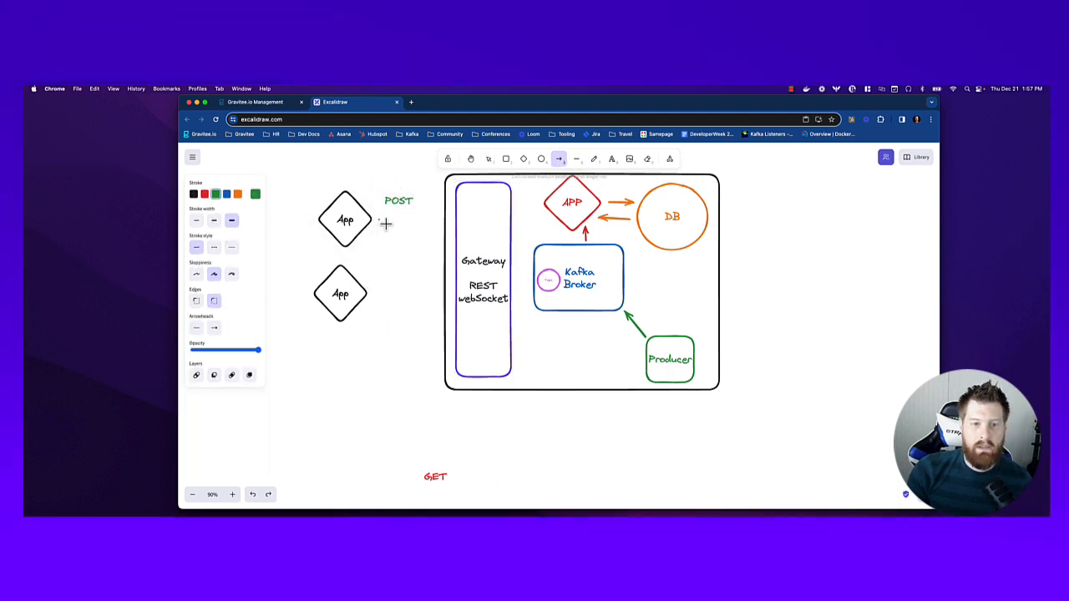
drag(385, 223, 449, 240)
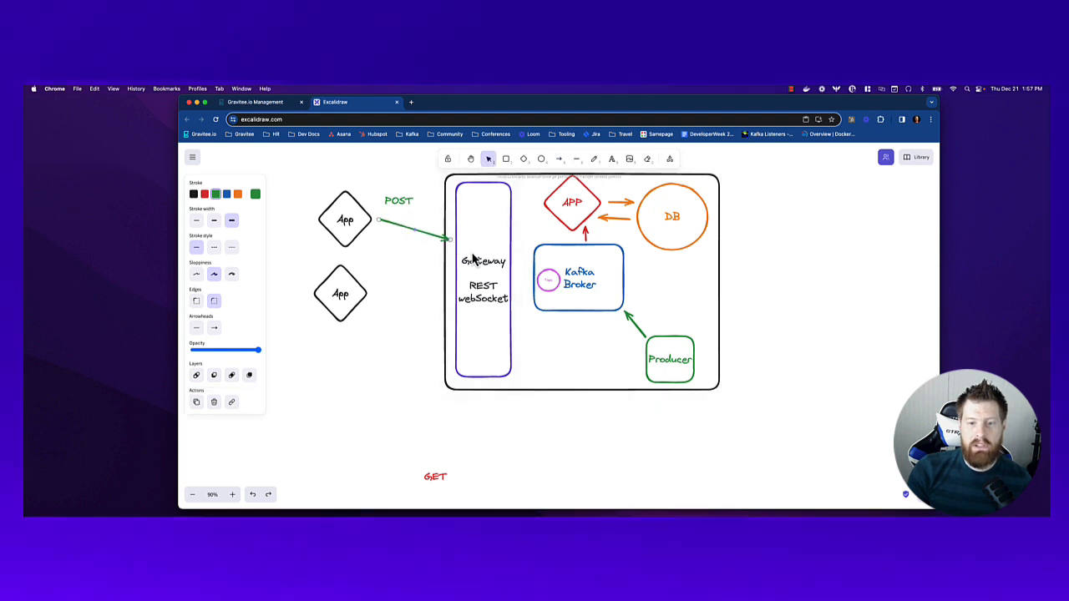
click(513, 264)
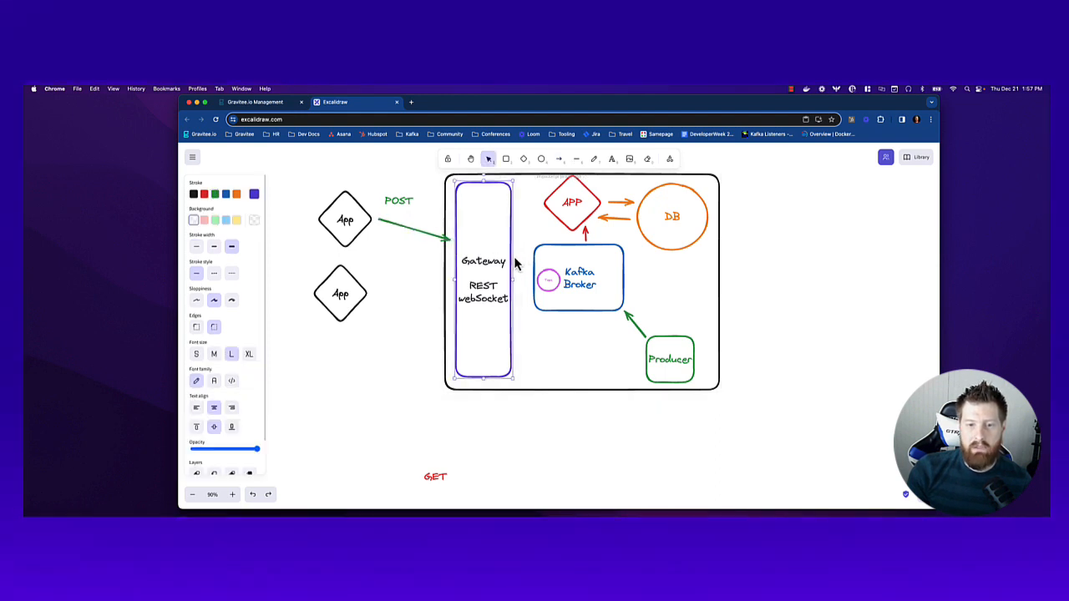
click(558, 160)
drag(514, 261, 544, 276)
Step: Place the GET label beside the lower App and draw a red arrow from the topic circle back to the Gateway
drag(435, 477, 408, 280)
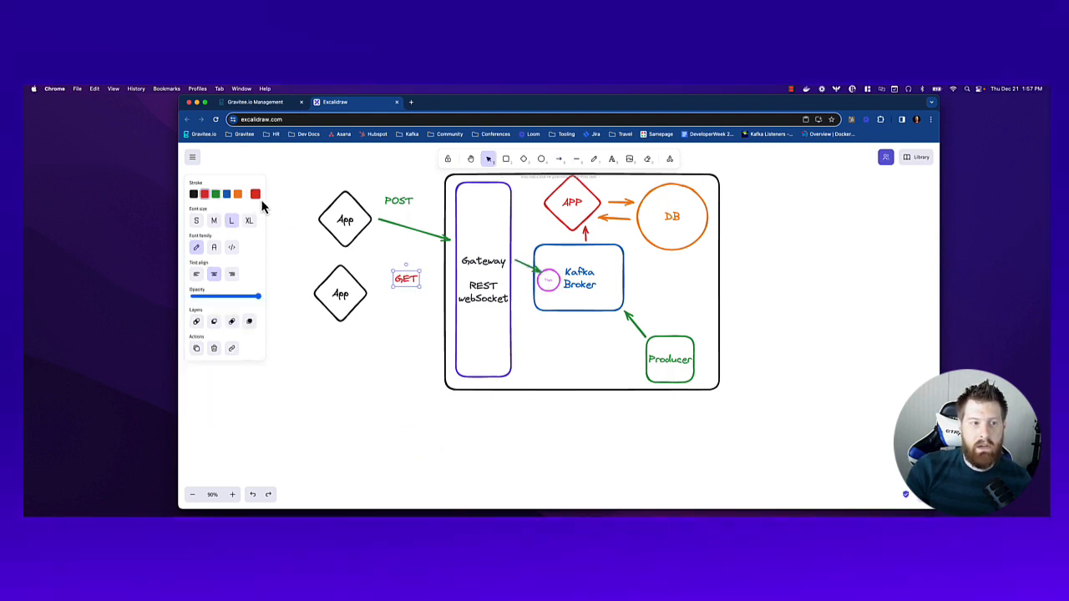
click(559, 158)
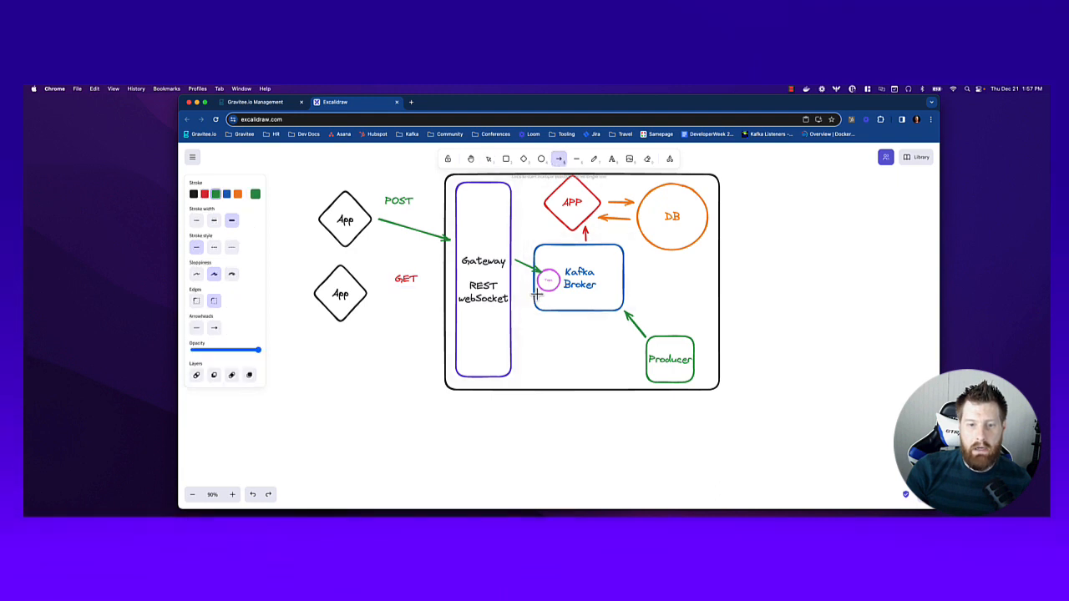
drag(527, 294, 518, 304)
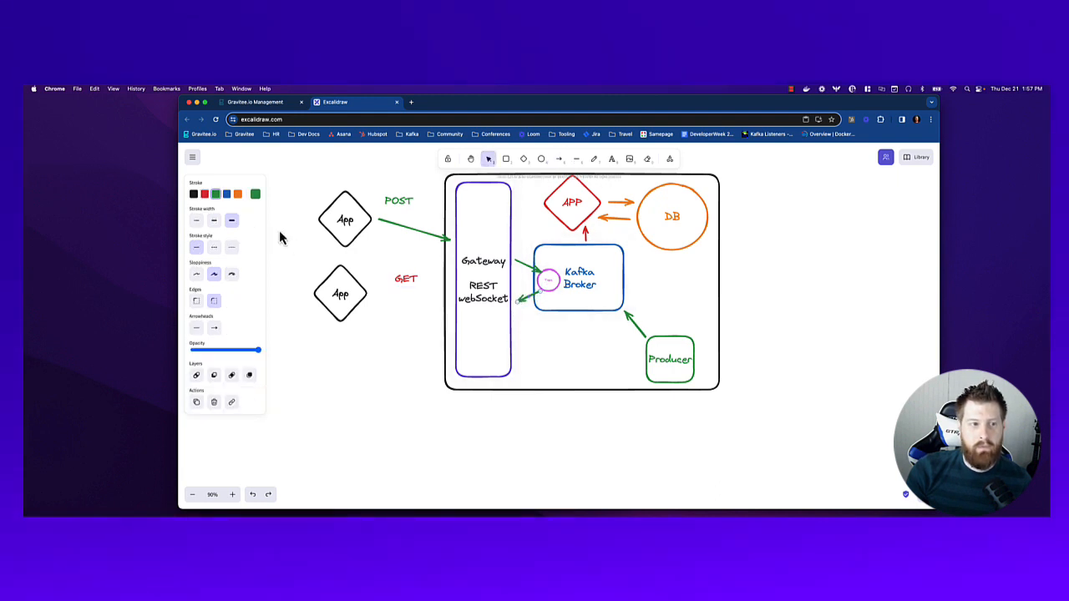
click(204, 193)
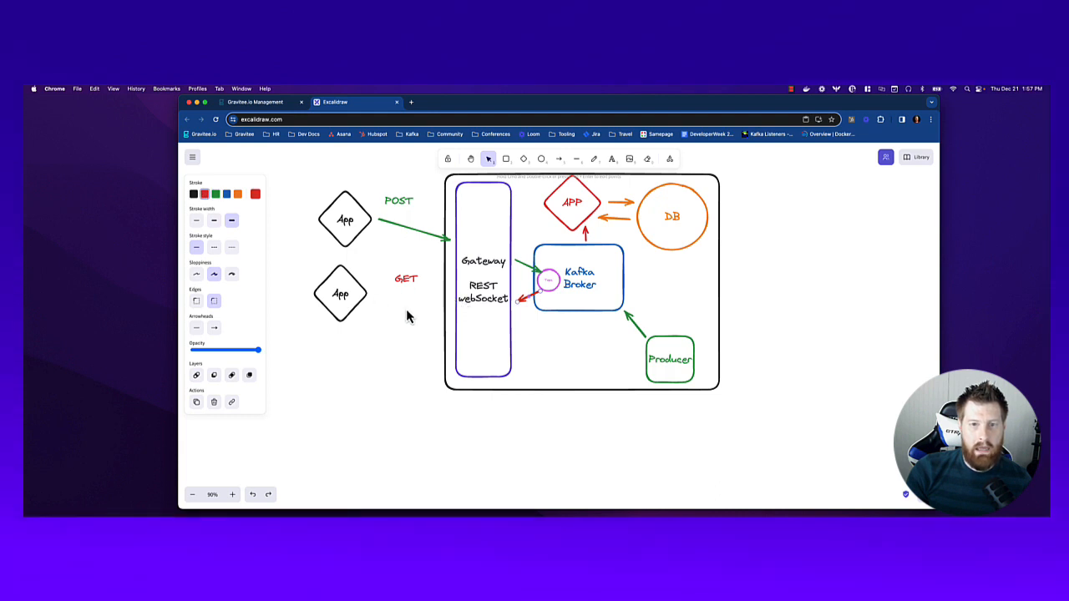
Step: Draw a red arrow from the Gateway side of the Network frame out to the lower App under the GET label
click(558, 159)
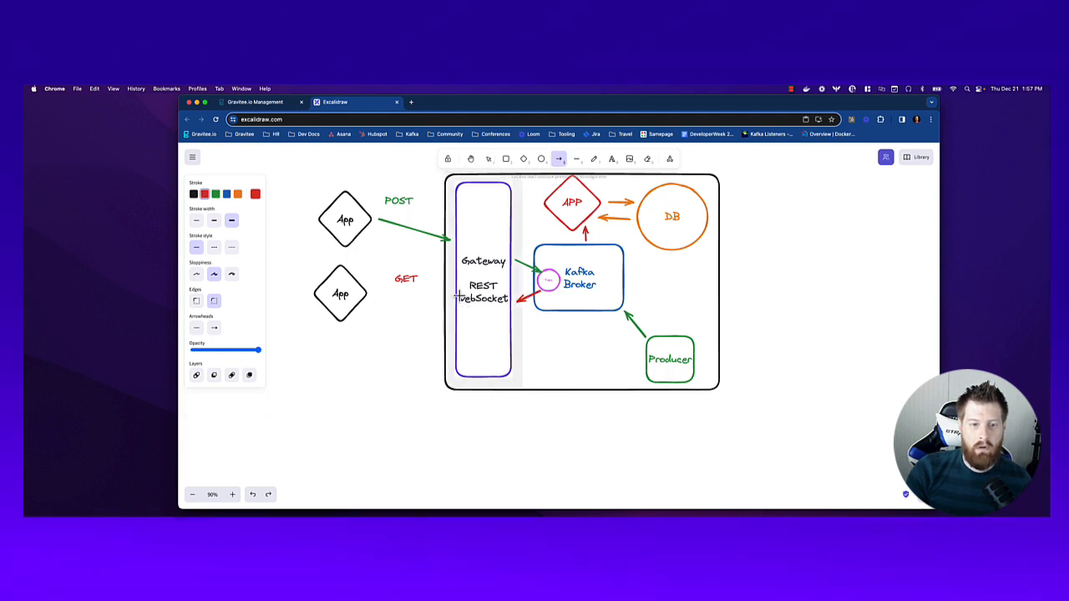
drag(450, 303, 375, 297)
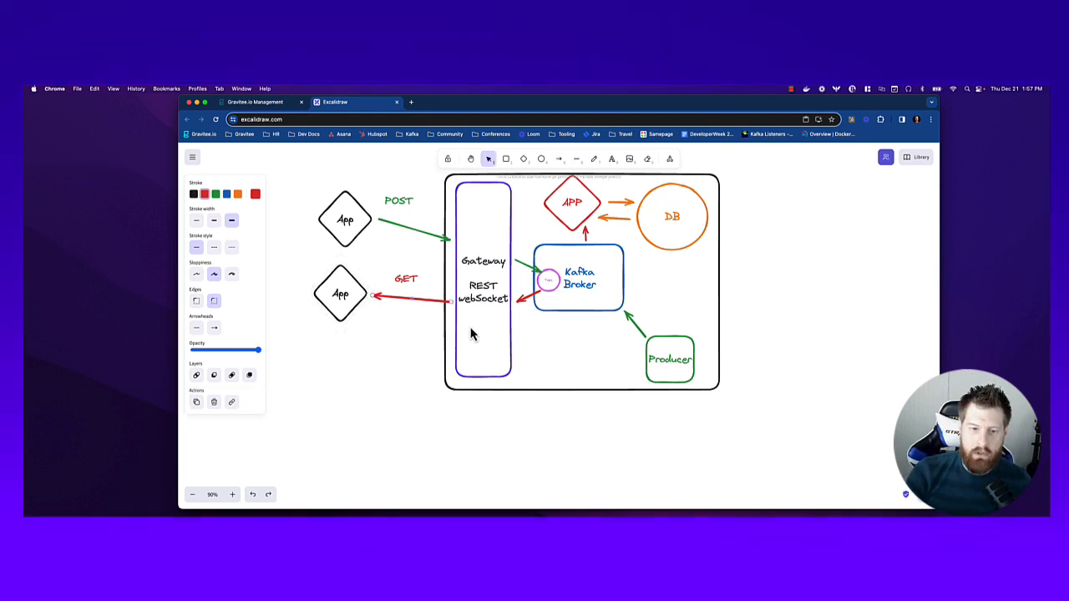
scroll(632, 432, up, 3)
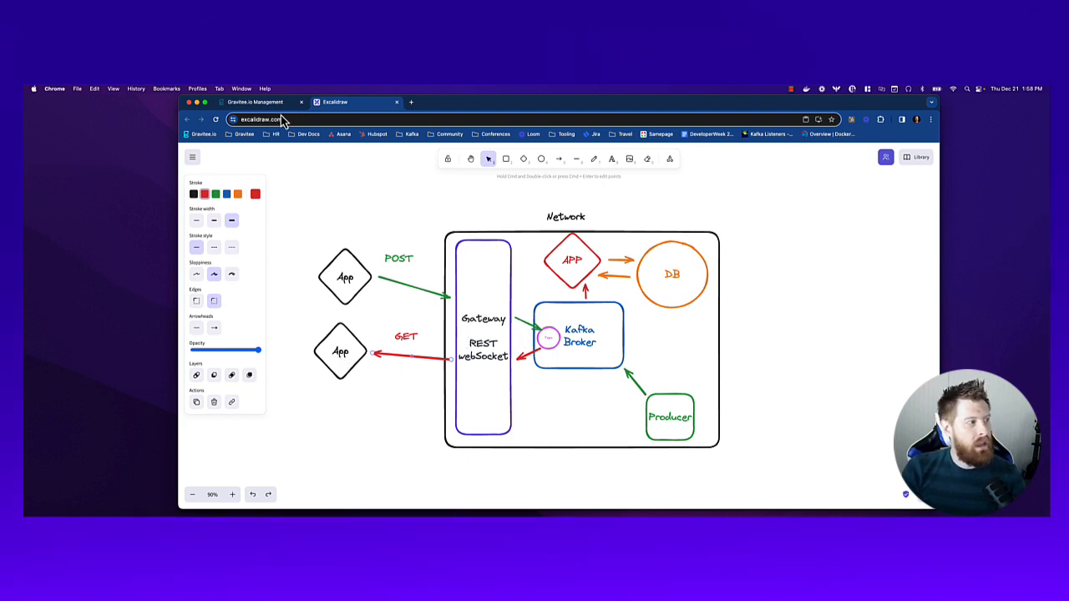
Step: Switch to Gravitee.io Management and begin creating a V4 API from scratch
click(273, 103)
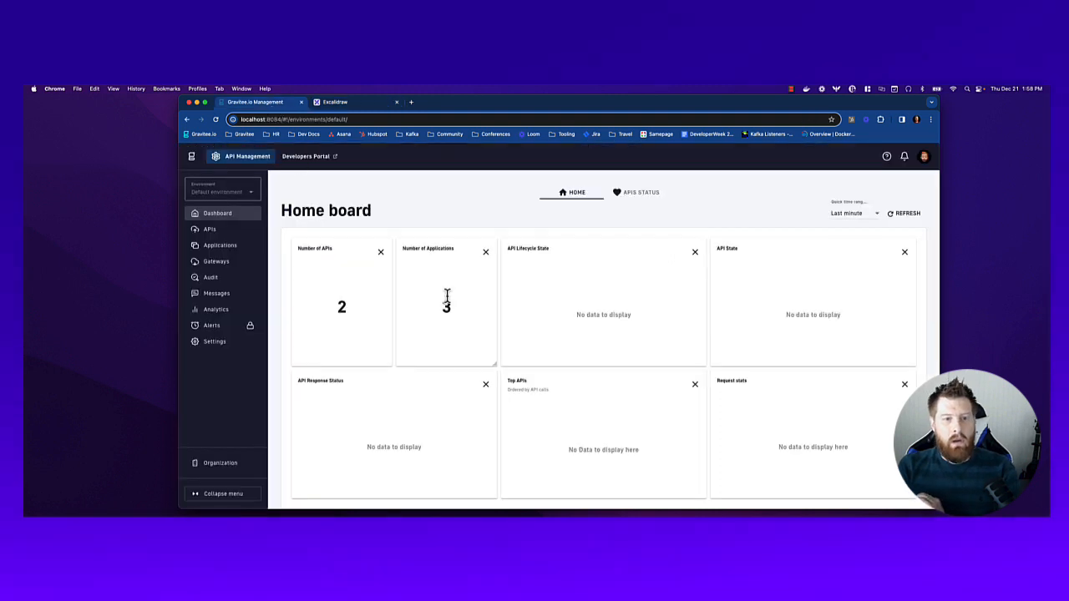
click(209, 230)
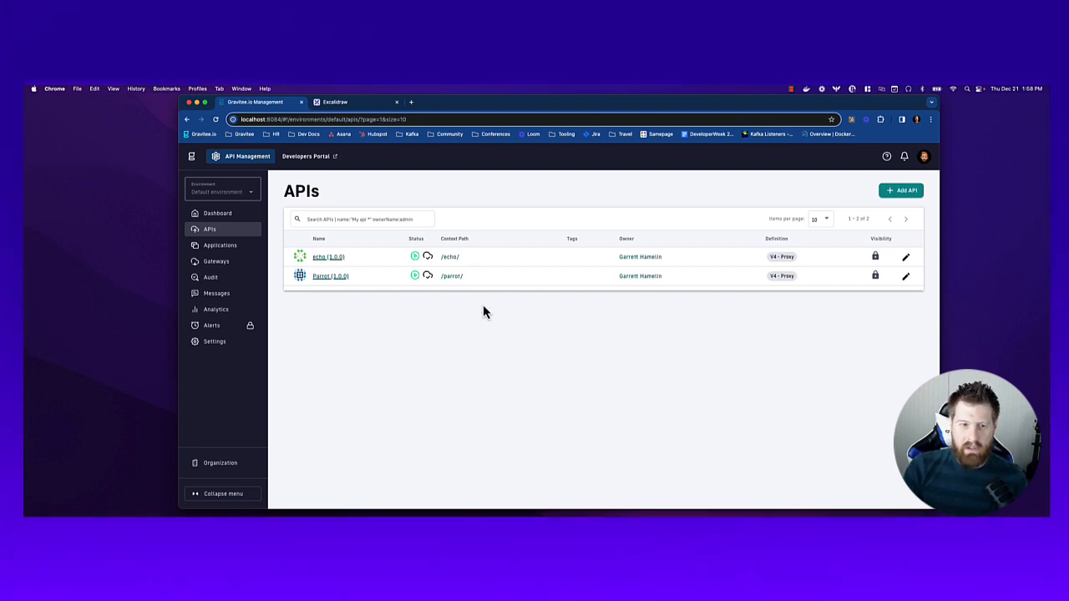
click(899, 195)
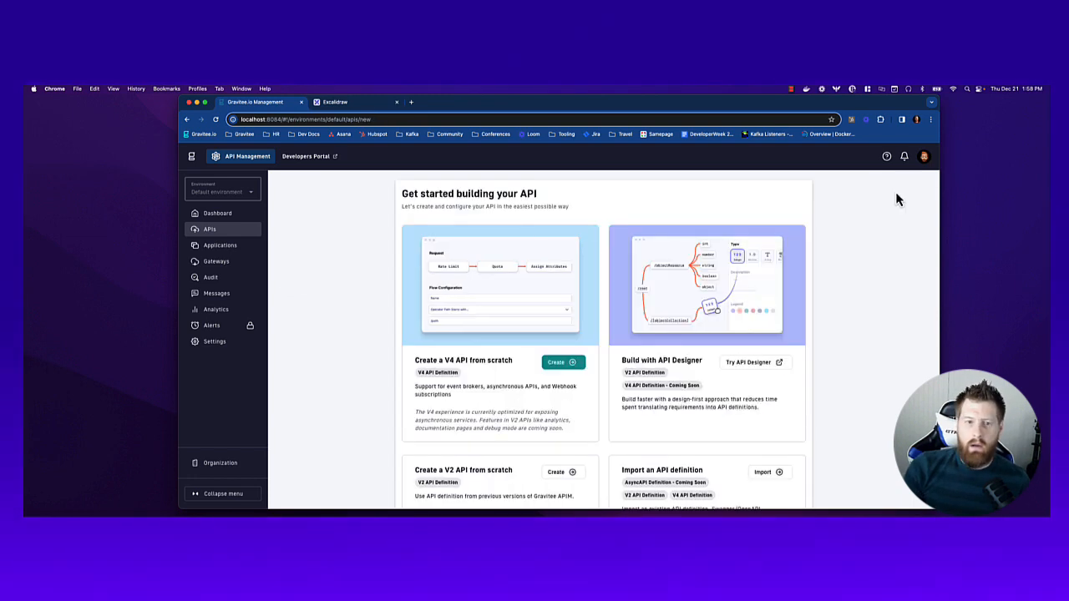
click(565, 365)
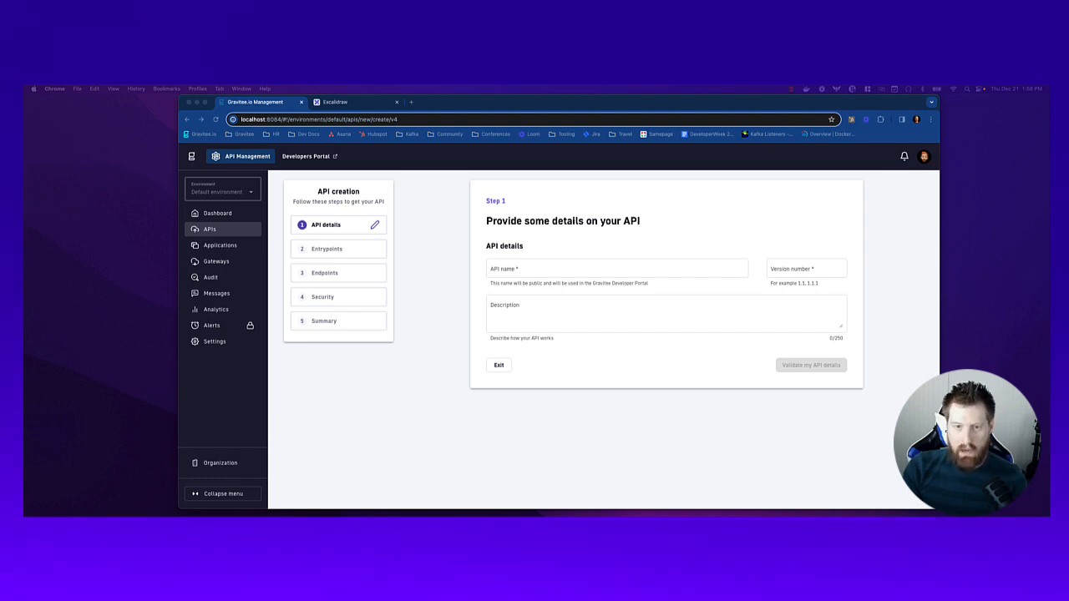
Step: Name the API pigeon with version 1.0.0 and choose Introspect Messages From Event-Driven Backend as its architecture
click(563, 270)
text(pigeon)
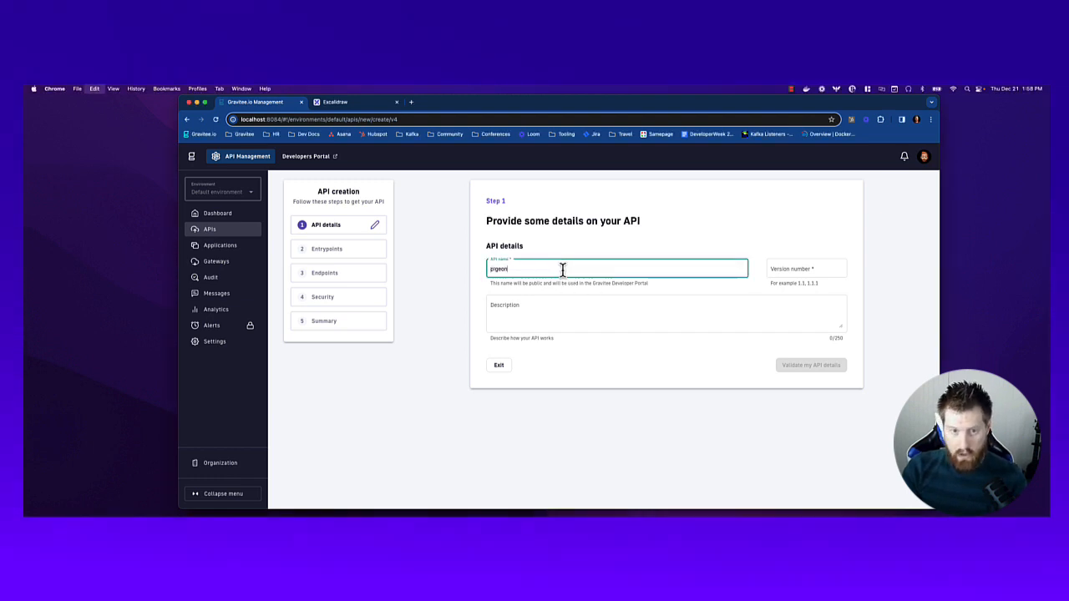
click(791, 269)
text(1)
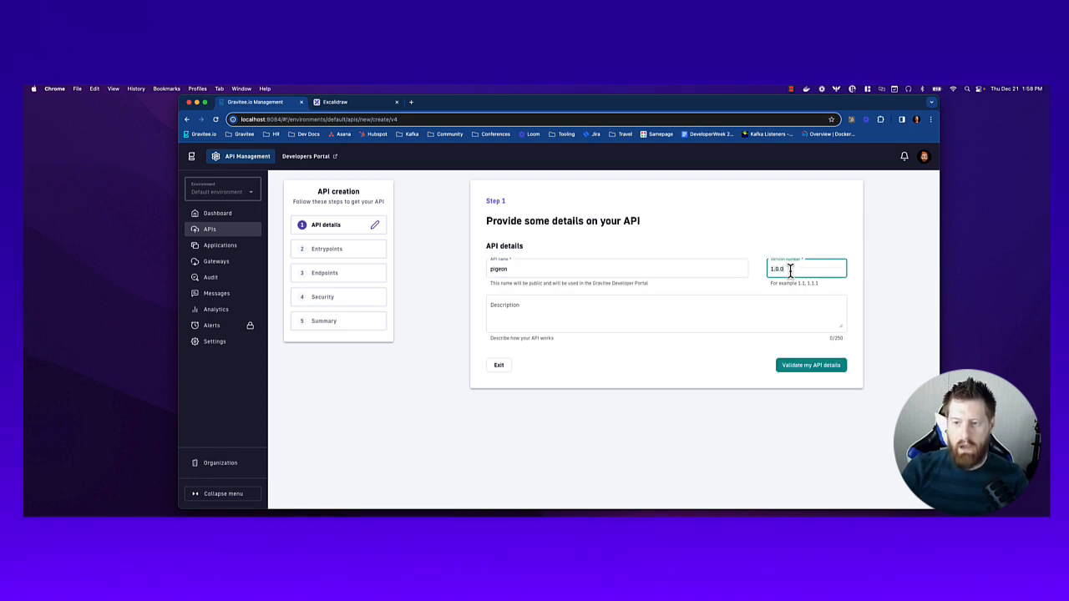
text(.0.0)
click(811, 367)
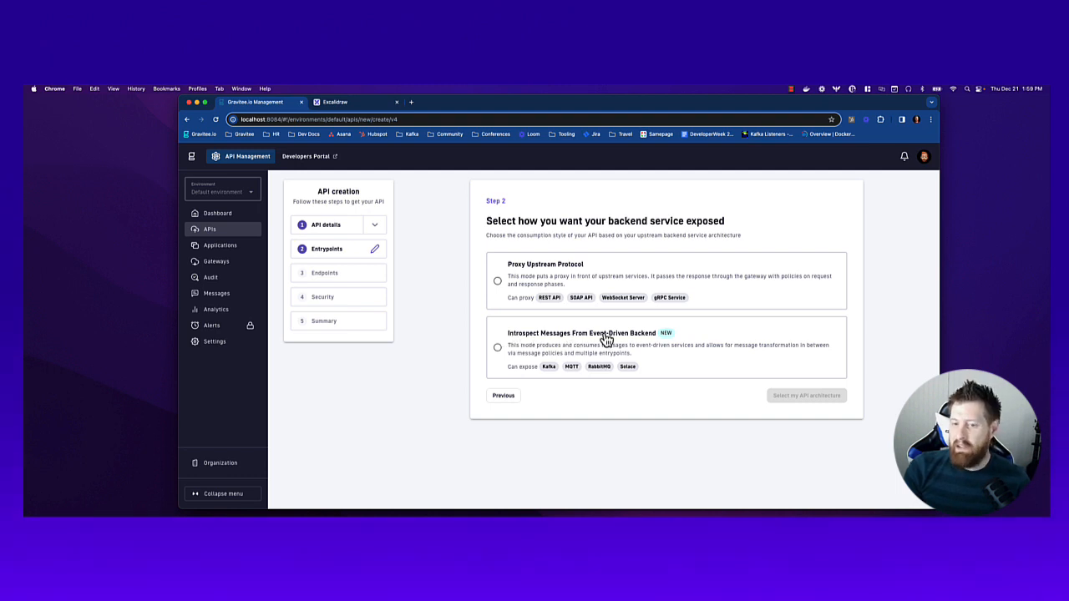
click(497, 348)
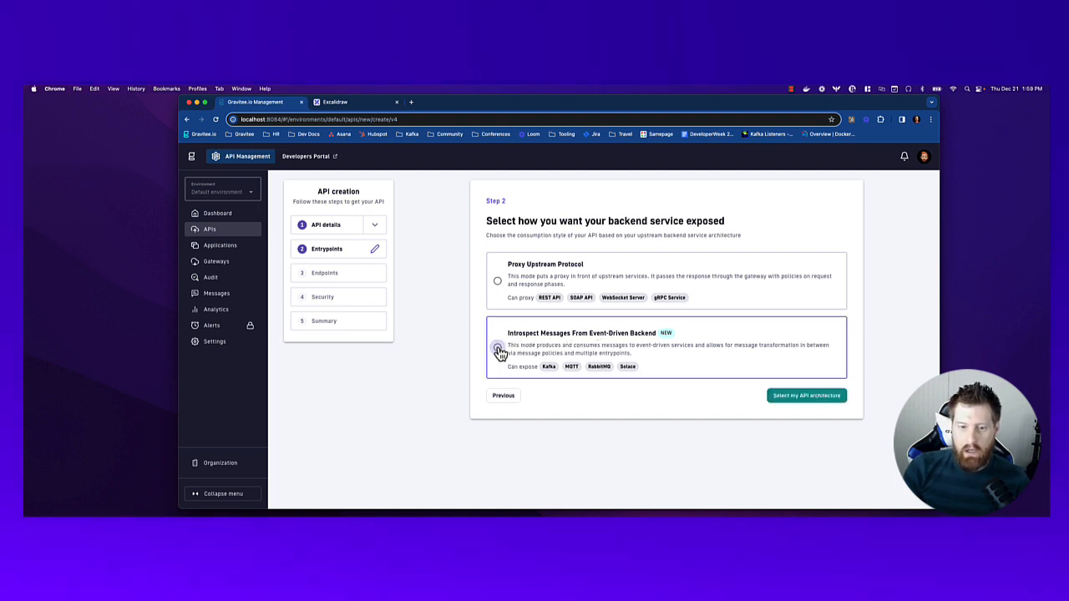
click(804, 397)
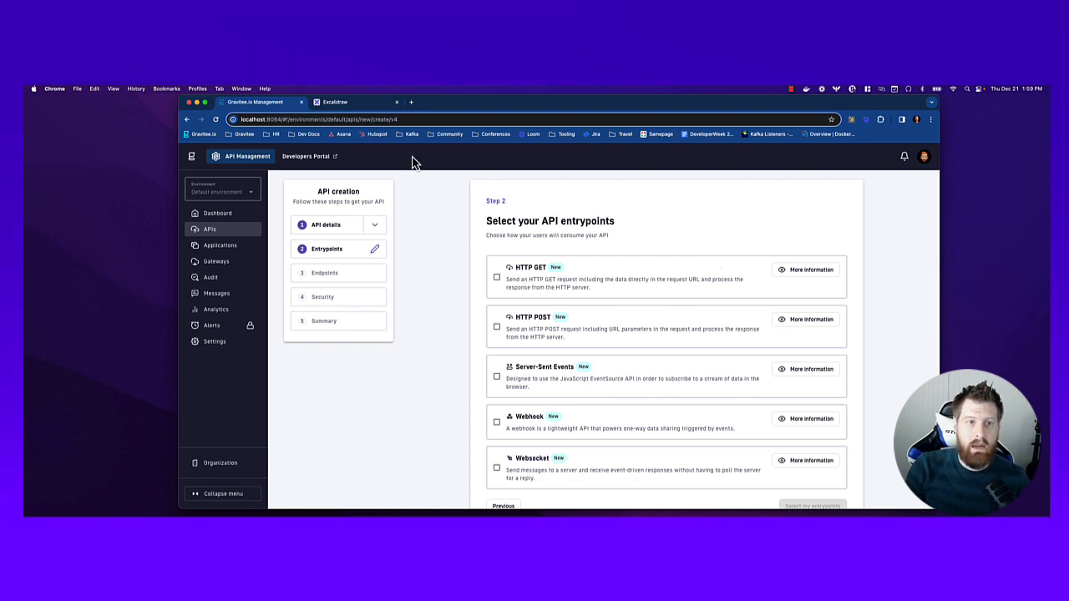
Step: Switch back to the Excalidraw diagram and draw a violet arrow (#6741d9) from the Gateway to the topic circle
click(367, 105)
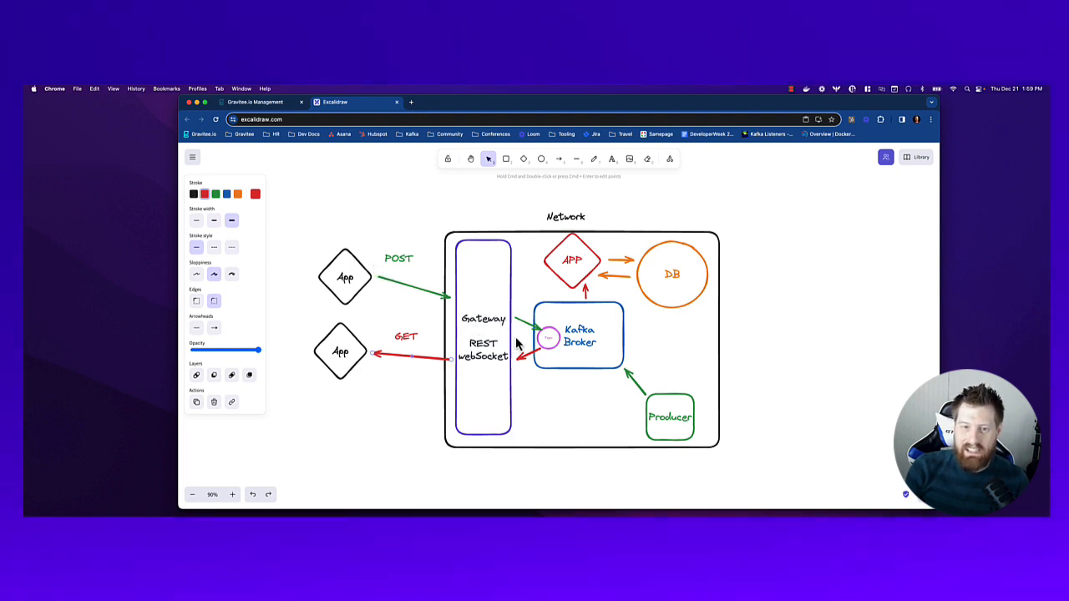
click(558, 159)
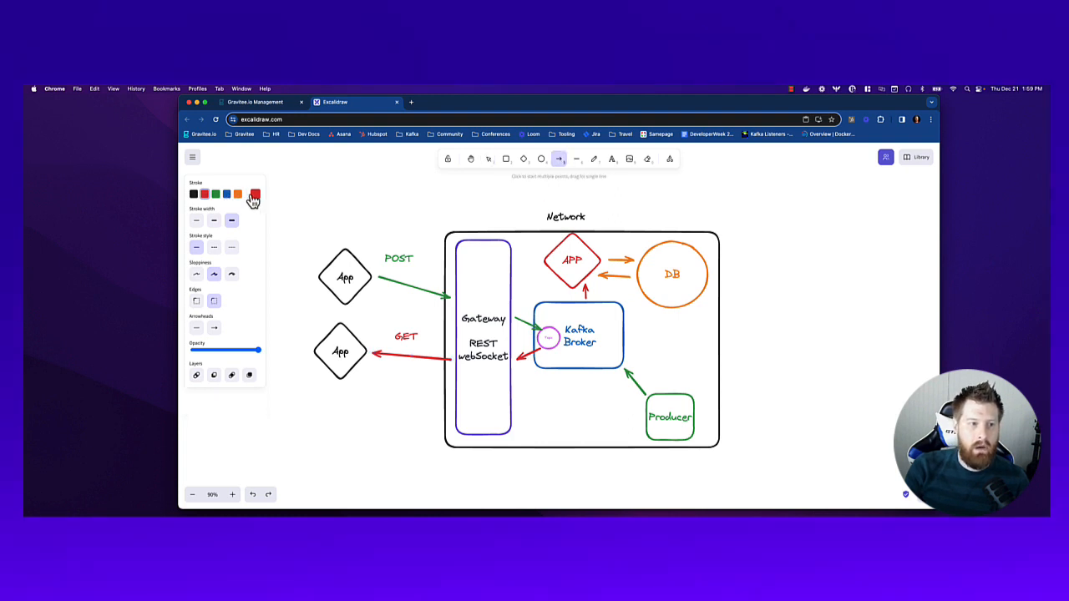
click(255, 194)
click(314, 216)
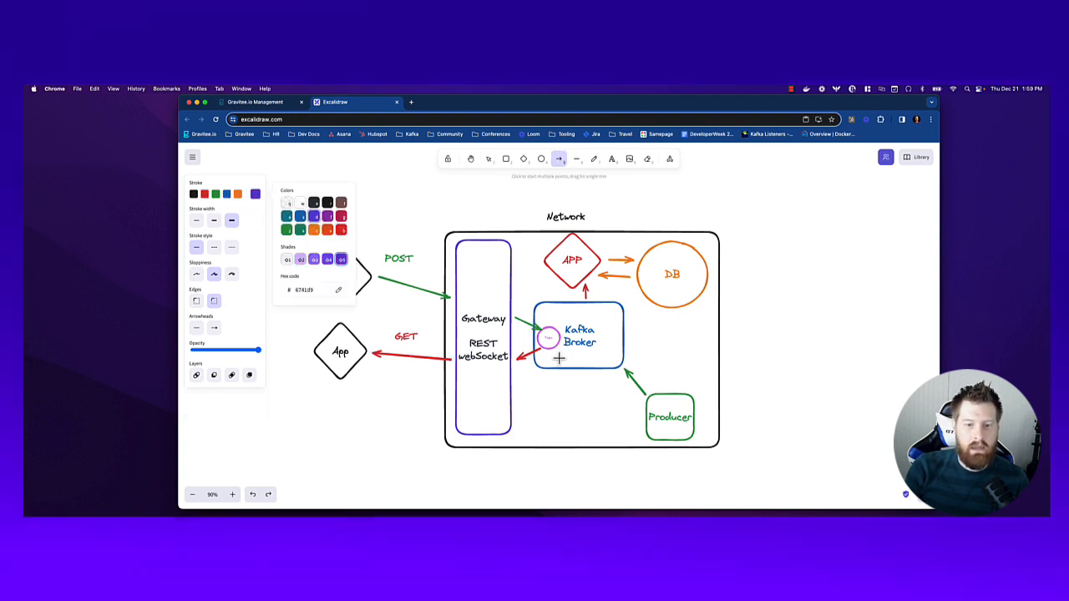
click(514, 337)
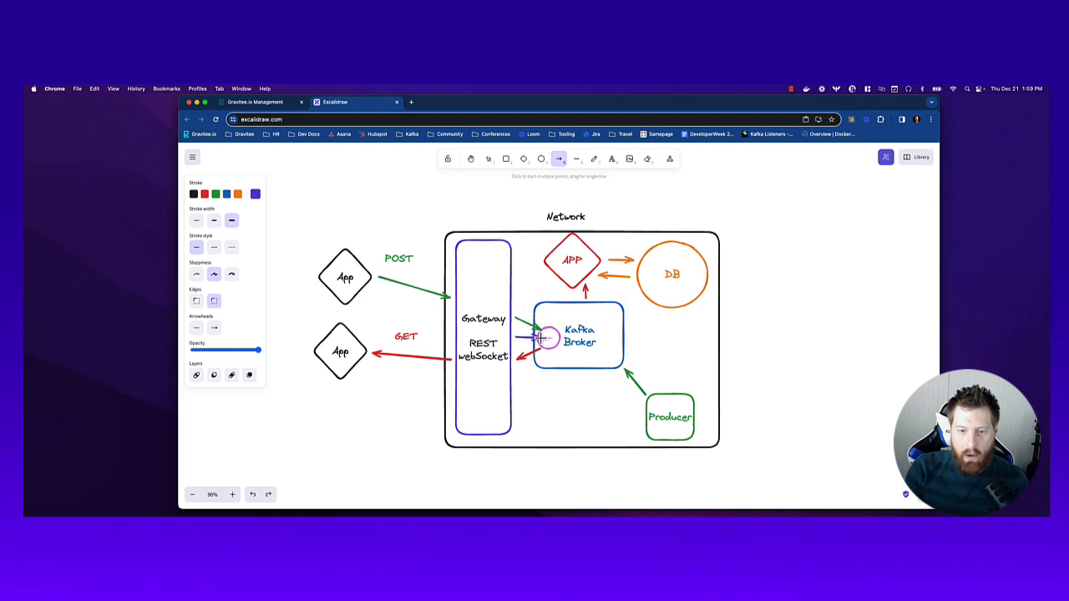
drag(516, 337, 539, 338)
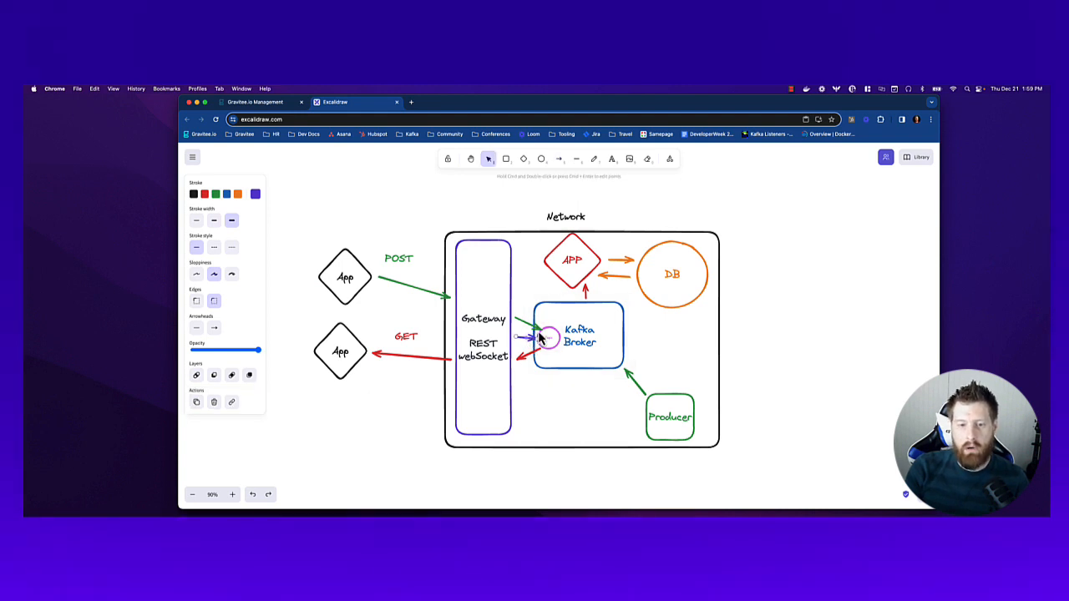
Step: Delete the green and red arrows between the Gateway and the topic circle
click(526, 330)
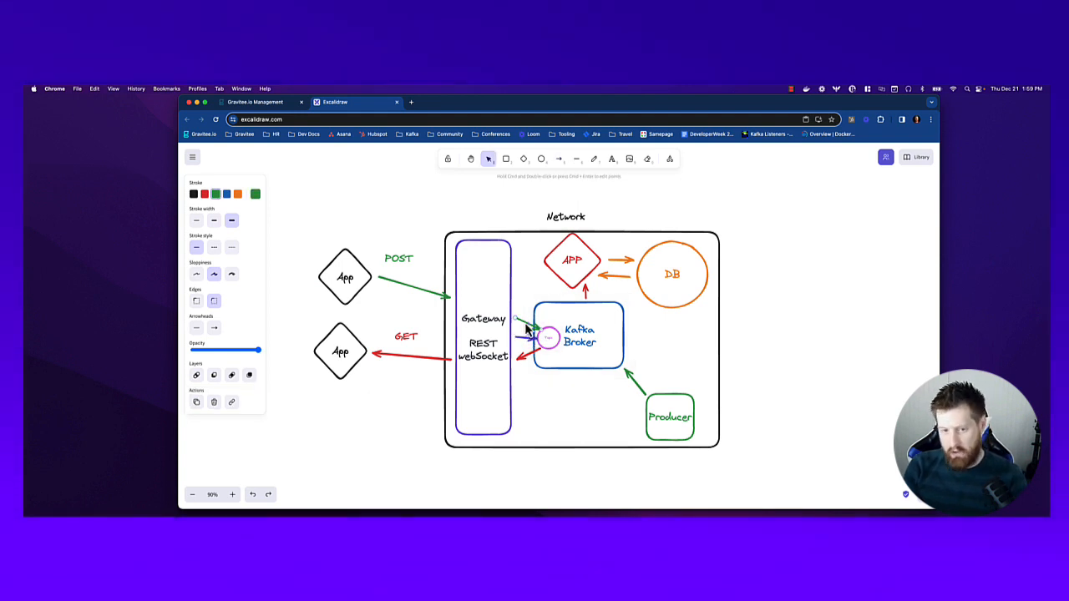
key(BackSpace)
click(526, 357)
key(BackSpace)
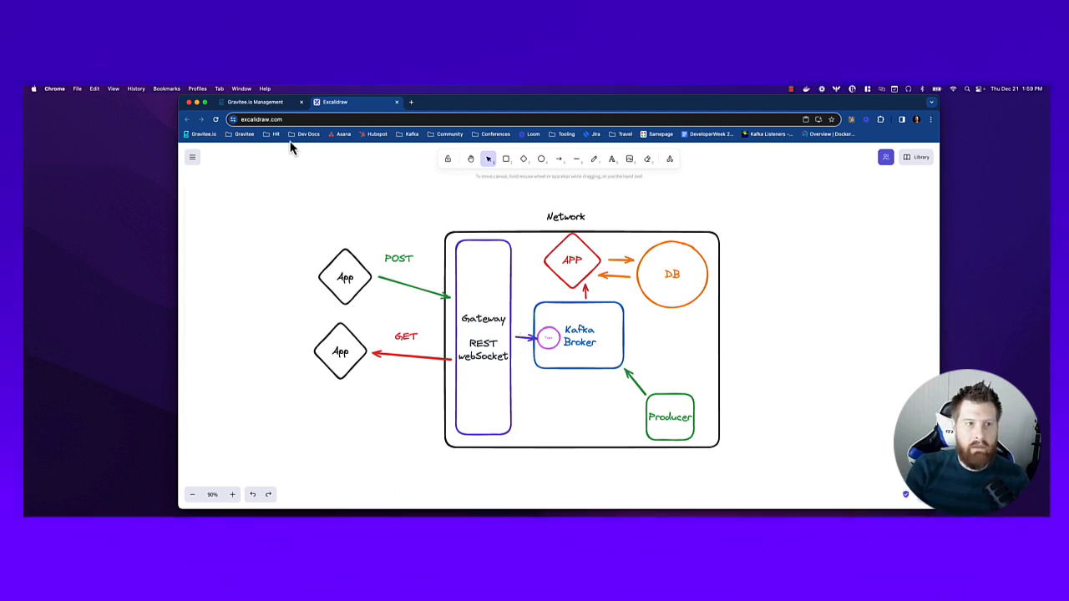
Step: Switch to Gravitee.io Management and select HTTP GET, HTTP POST and Websocket as the API's entrypoints
click(255, 102)
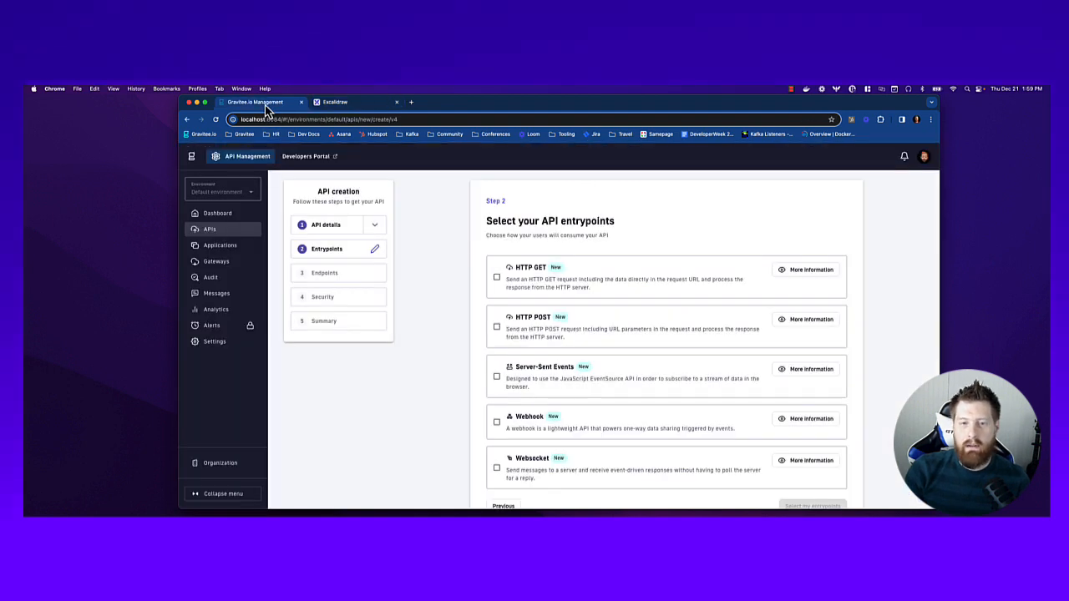
scroll(652, 234, down, 1)
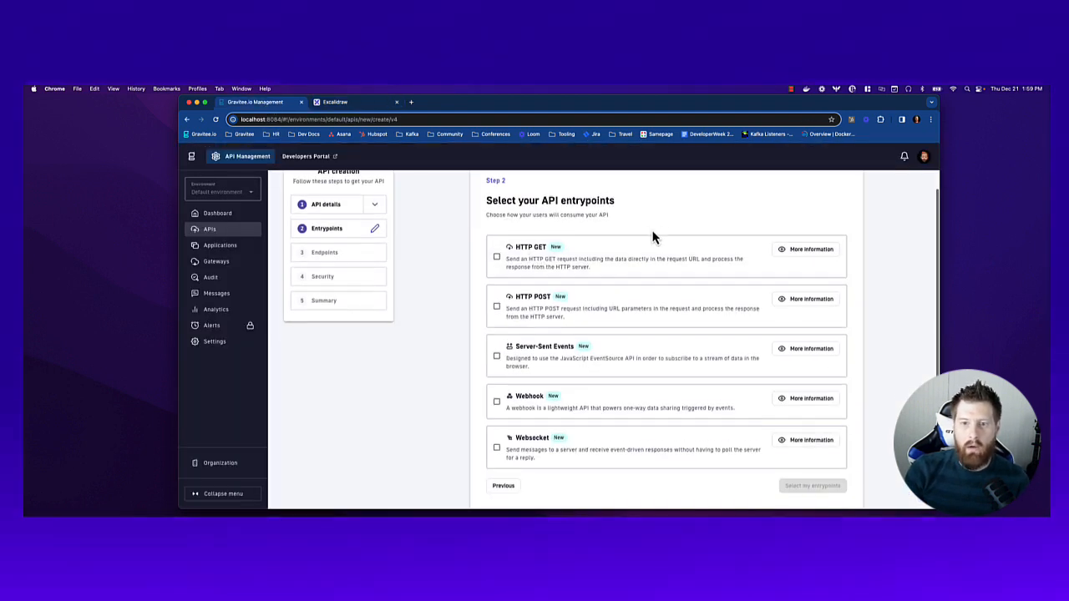
click(498, 247)
click(496, 293)
scroll(448, 301, down, 1)
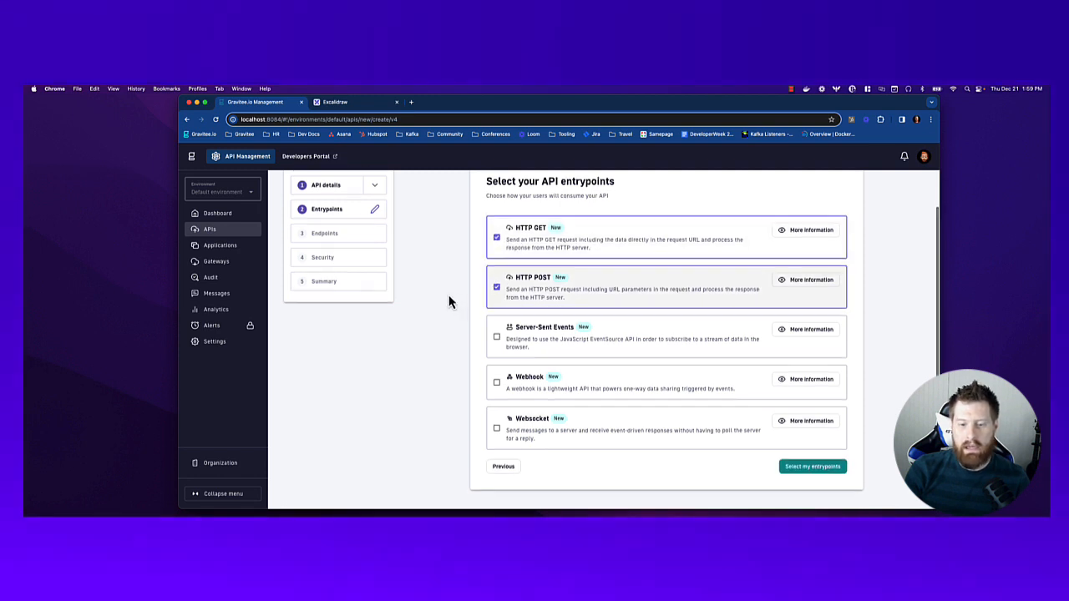
click(497, 428)
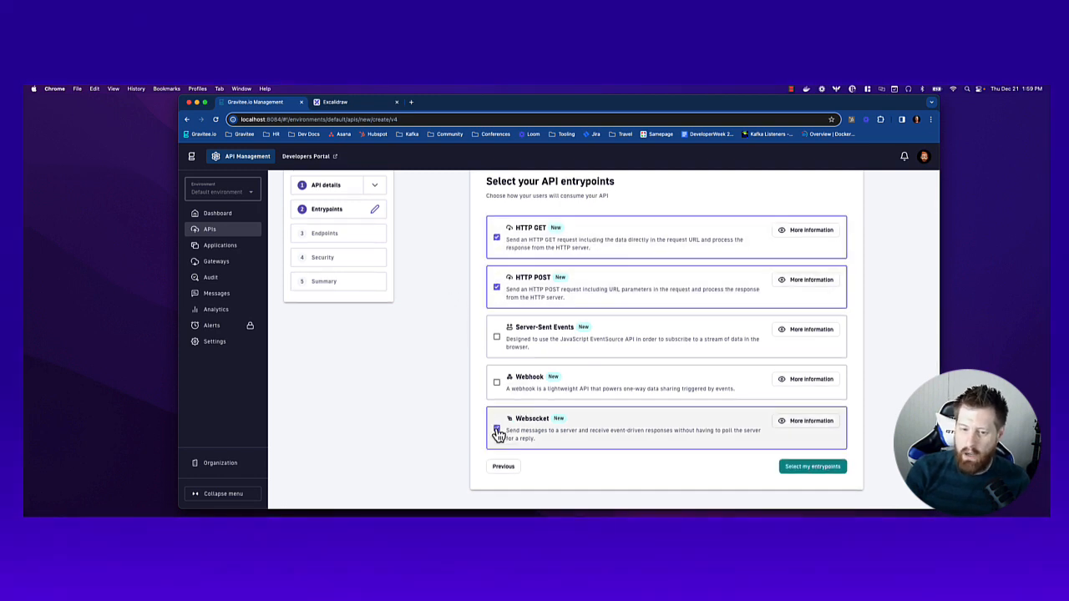
click(818, 468)
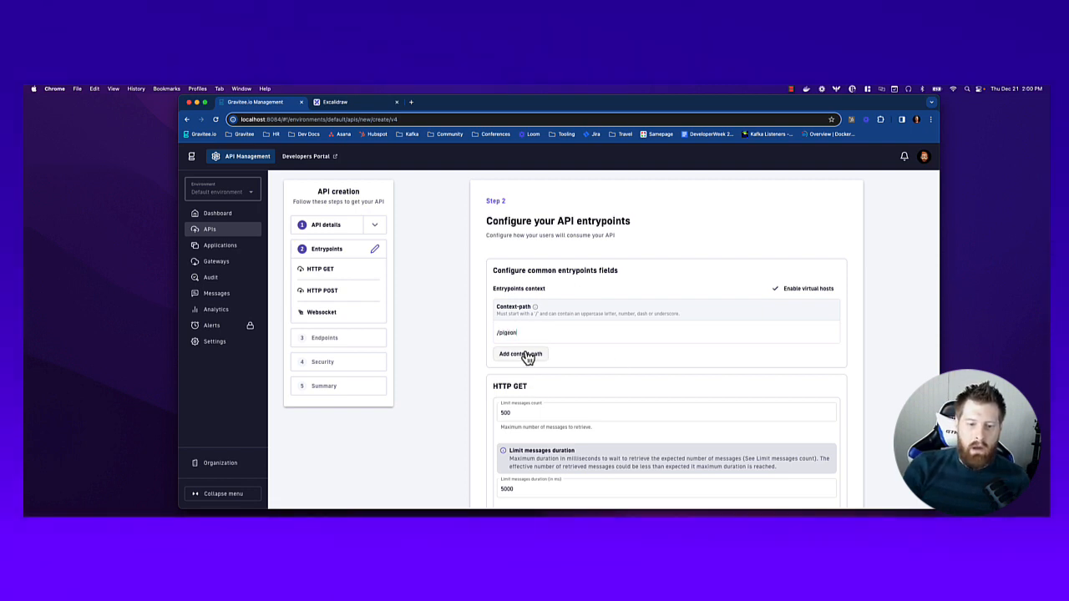
Step: Set the context-path to /pigeon and the HTTP GET quality of service to AT_LEAST_ONCE
scroll(613, 359, down, 3)
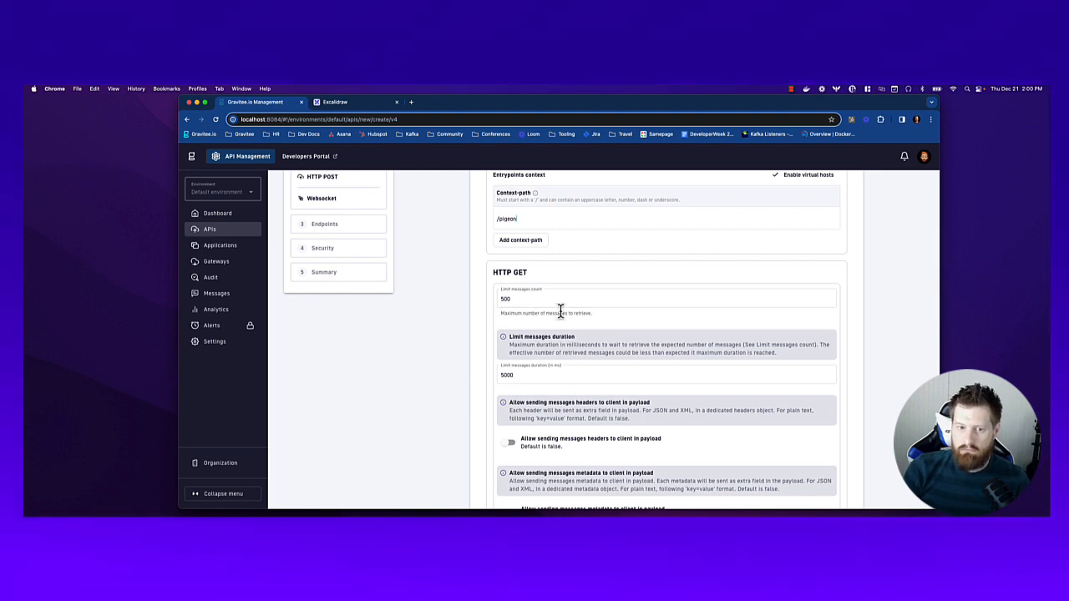
scroll(523, 306, down, 2)
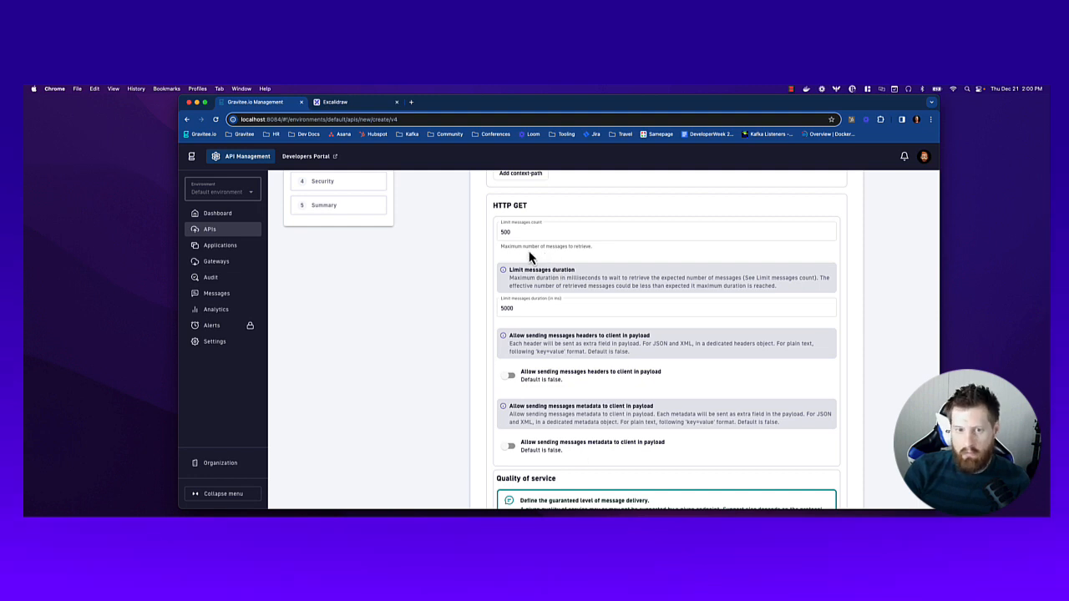
click(502, 232)
click(540, 315)
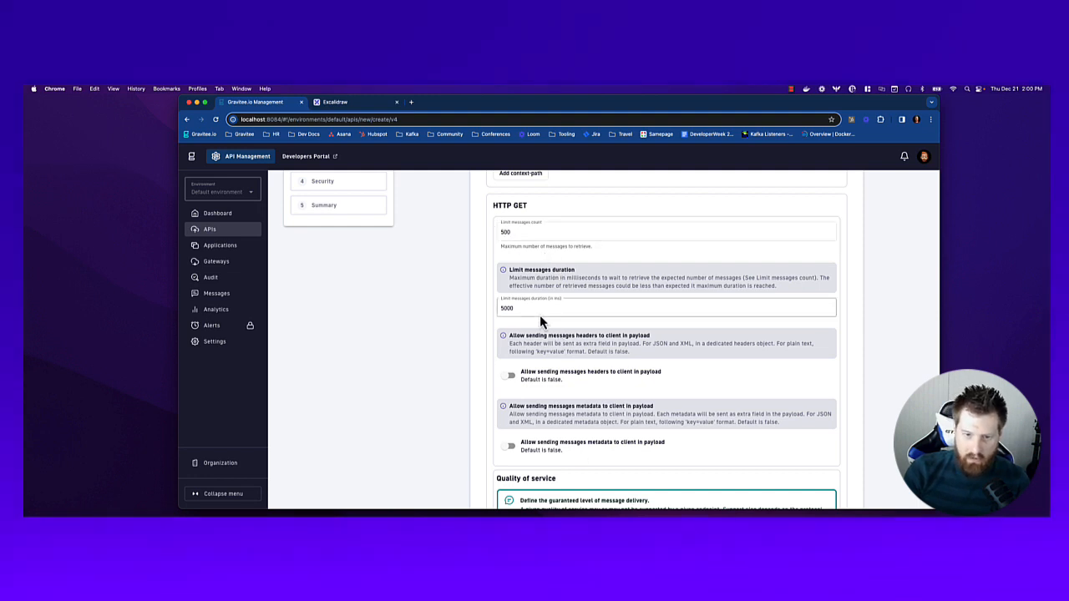
click(557, 332)
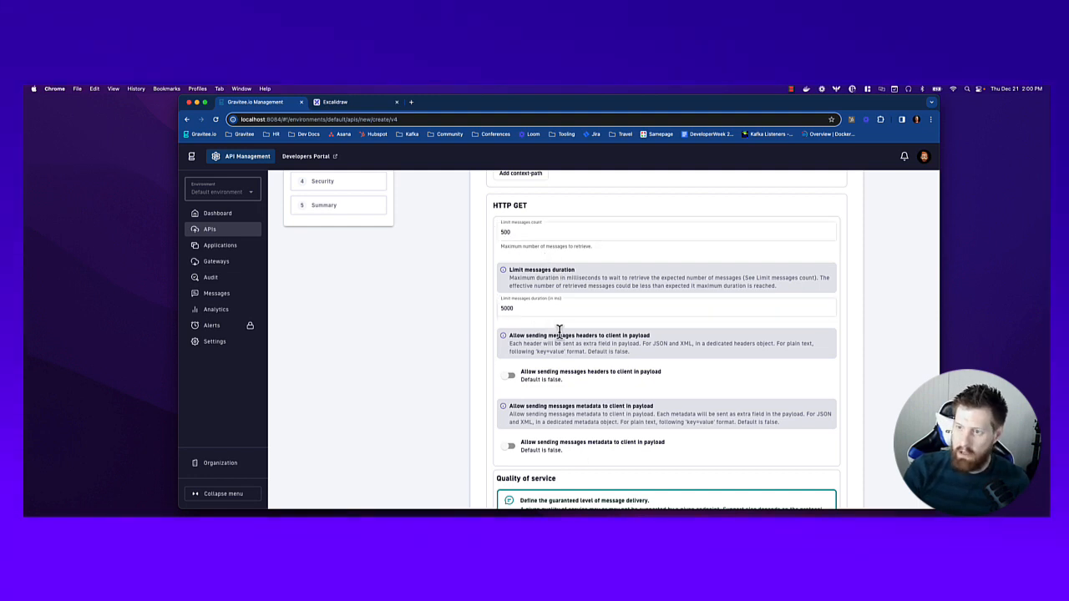
scroll(559, 332, down, 3)
scroll(559, 333, down, 2)
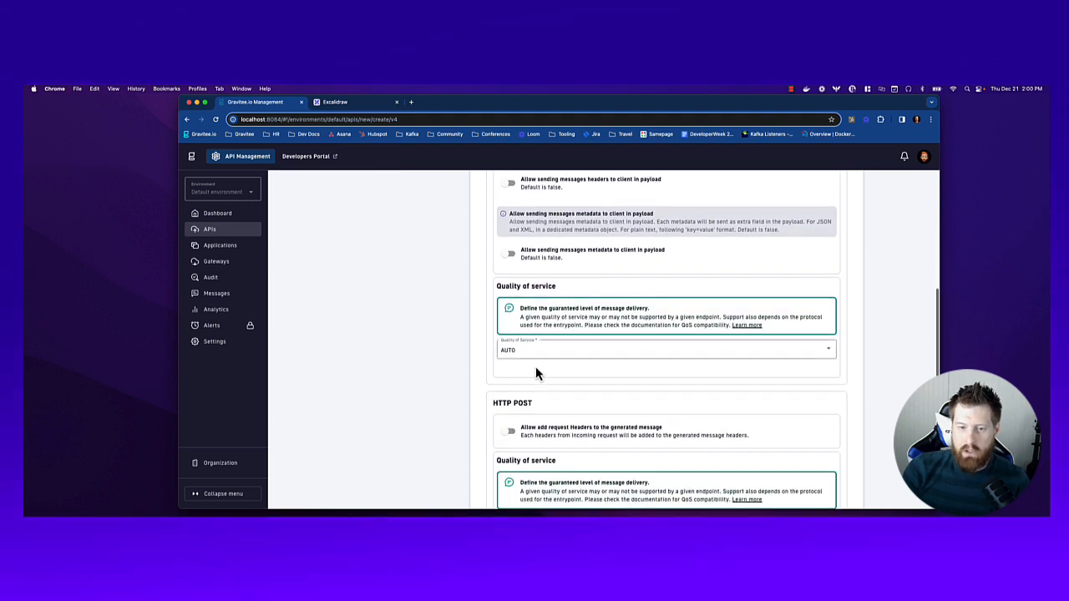
click(714, 354)
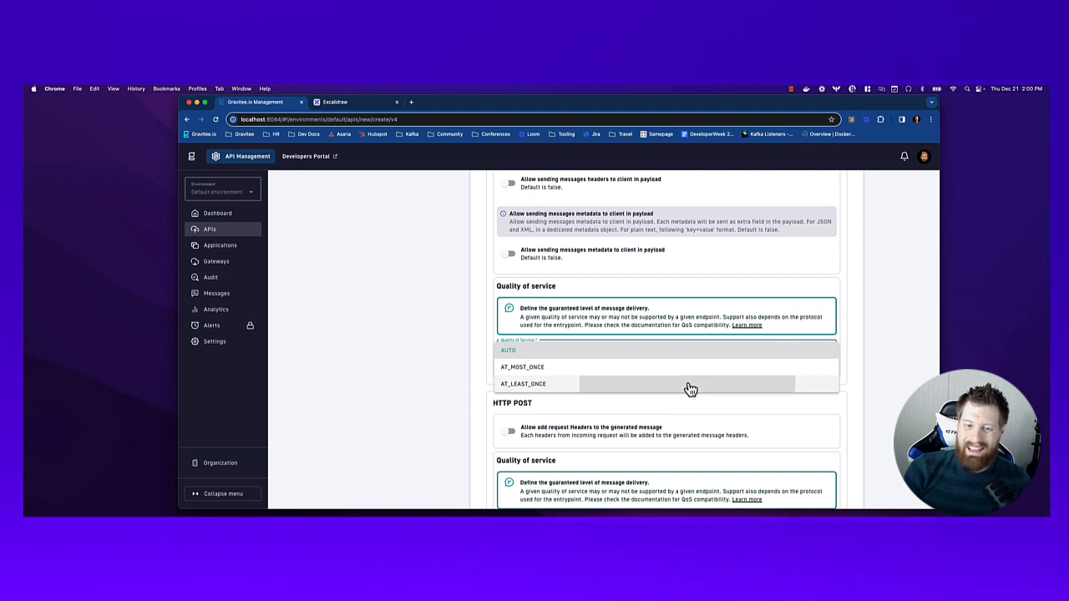
click(690, 384)
Step: Keep AUTO as the quality of service for the Websocket entrypoint
scroll(648, 363, down, 1)
scroll(647, 364, down, 2)
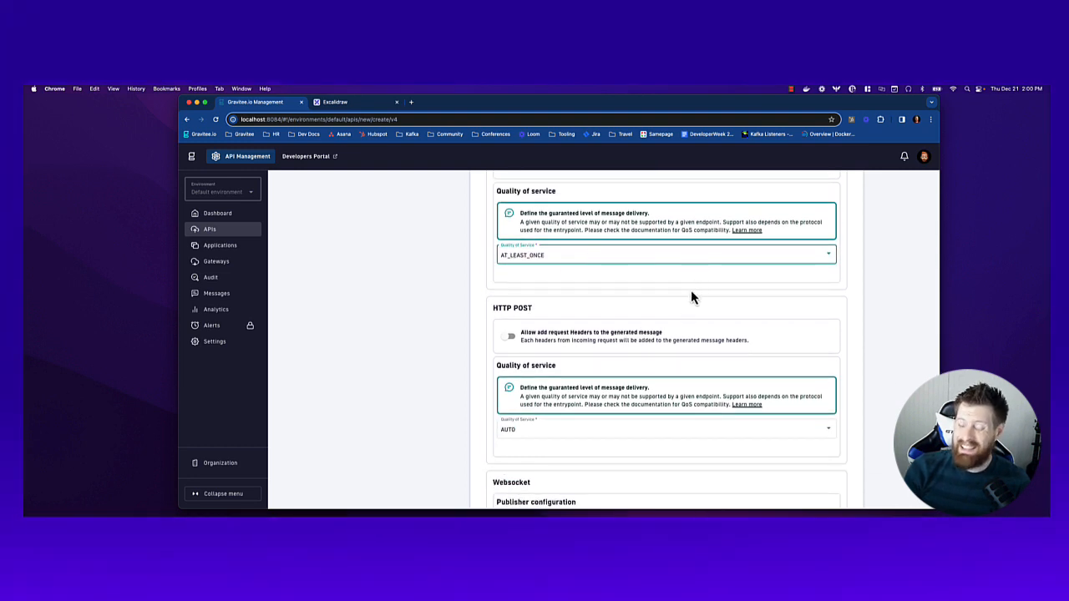
scroll(631, 338, down, 2)
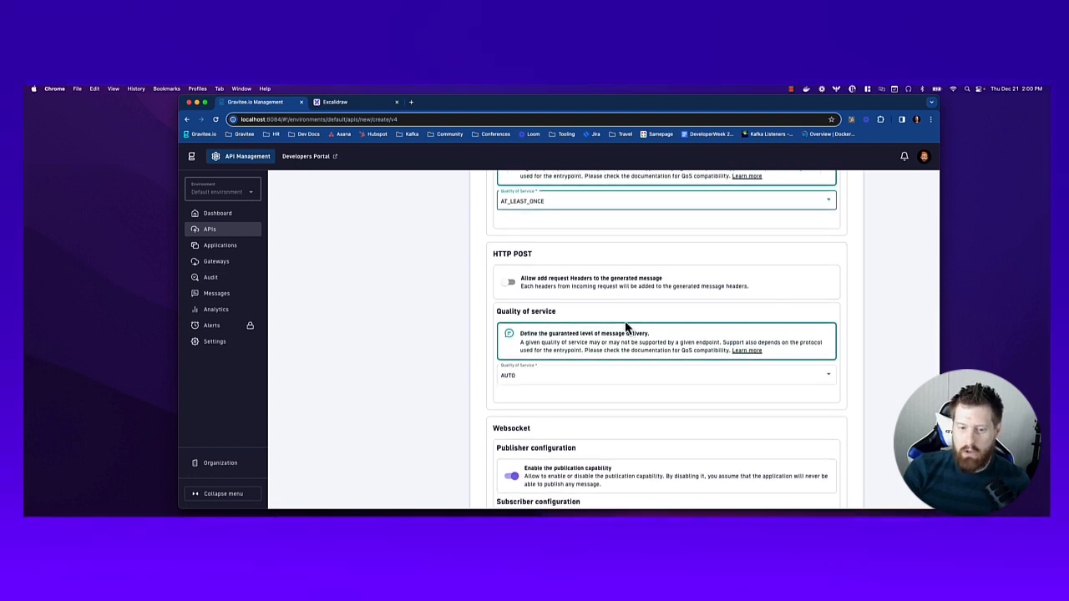
scroll(632, 323, down, 5)
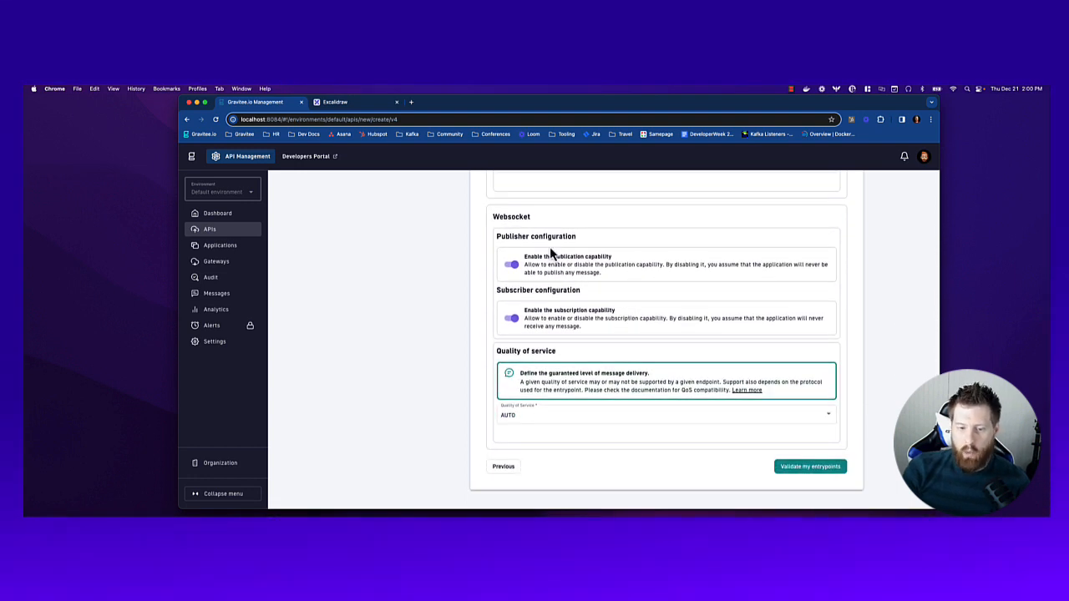
click(585, 426)
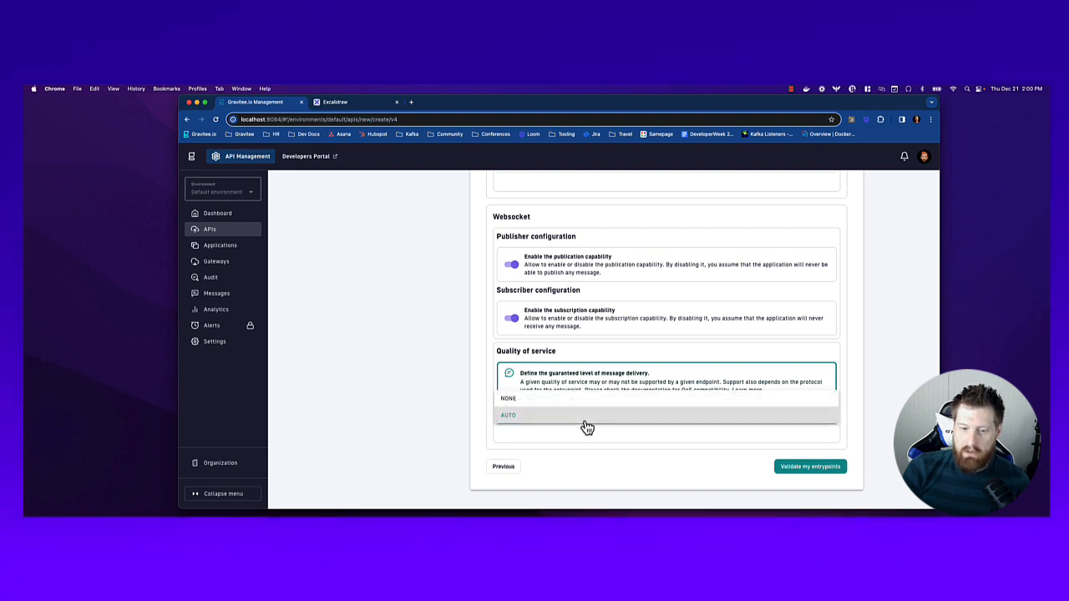
click(586, 424)
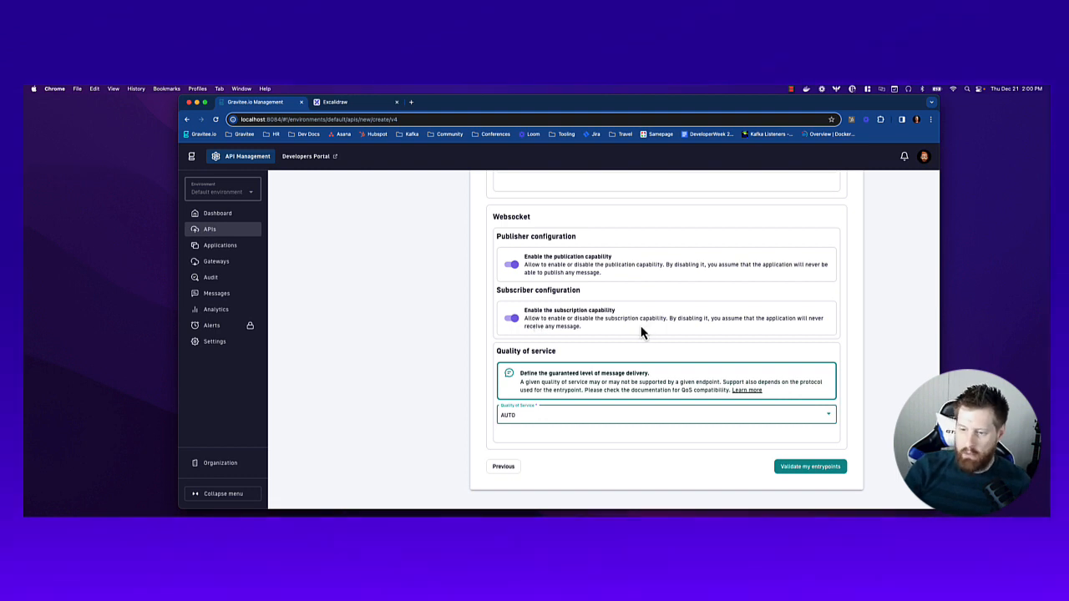
Step: Validate the entrypoint configuration and select Kafka as the API's endpoint
click(801, 472)
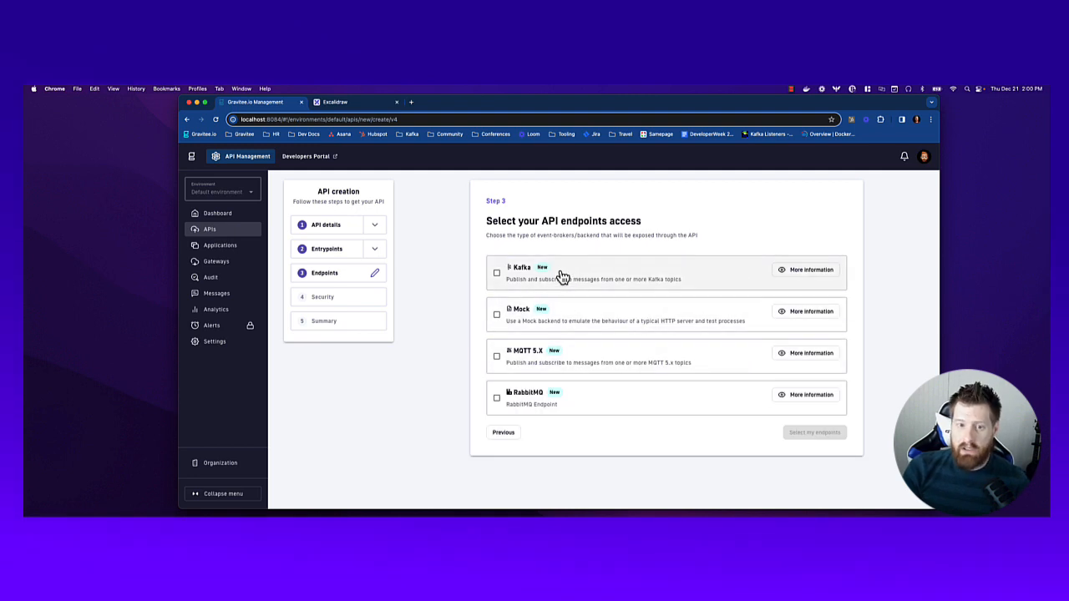
click(499, 276)
click(814, 434)
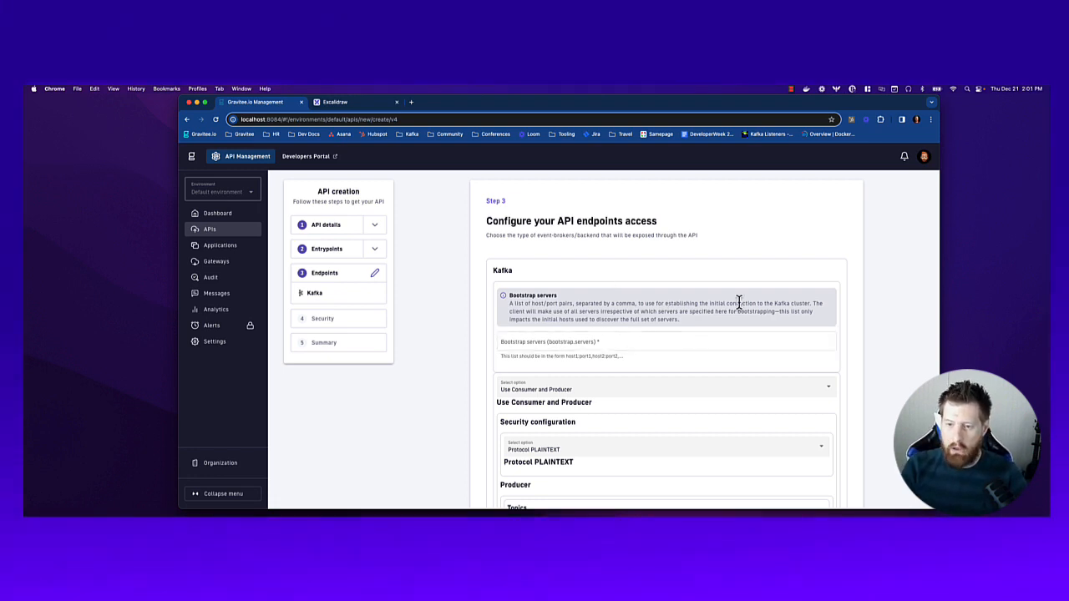
click(726, 339)
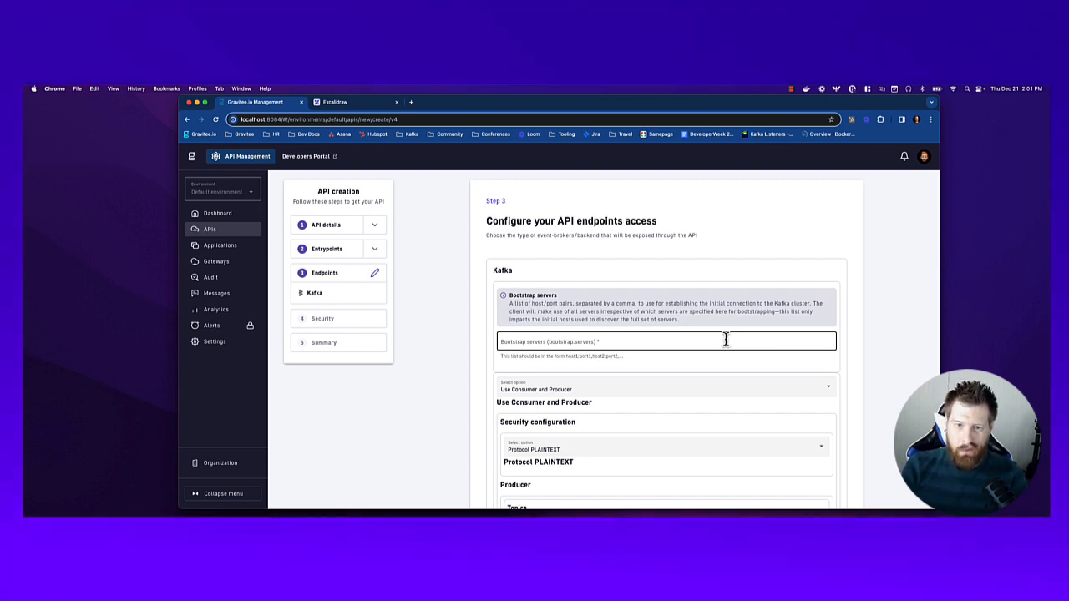
click(725, 339)
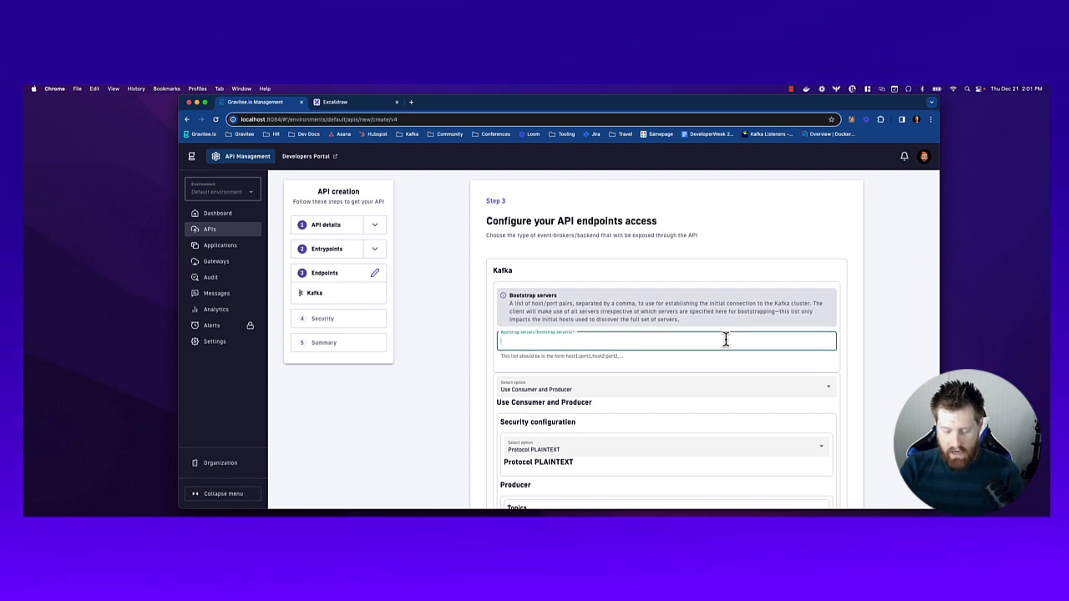
text(my)
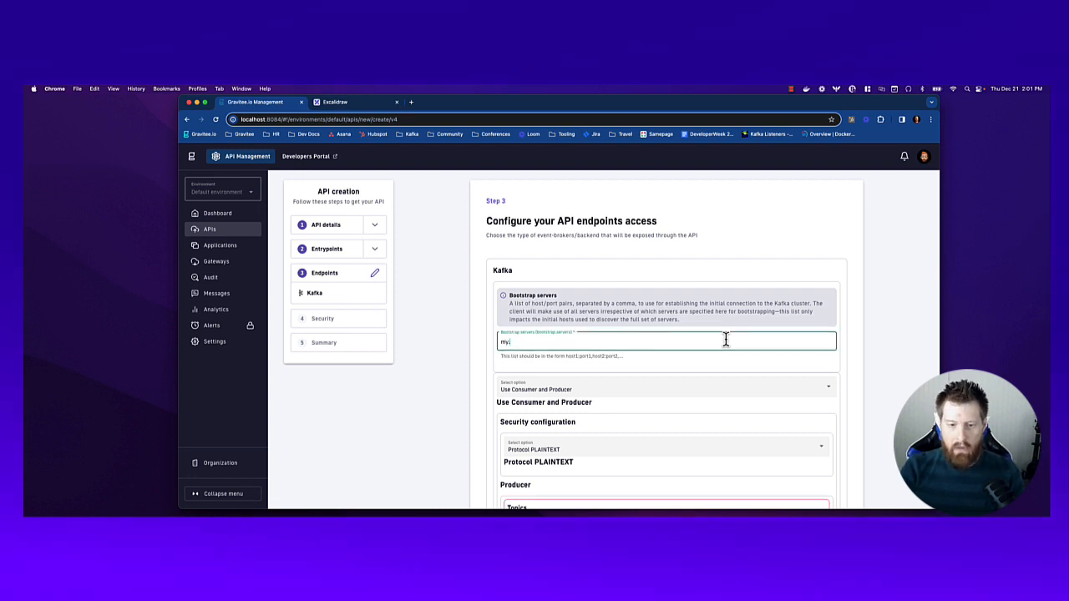
text(.server)
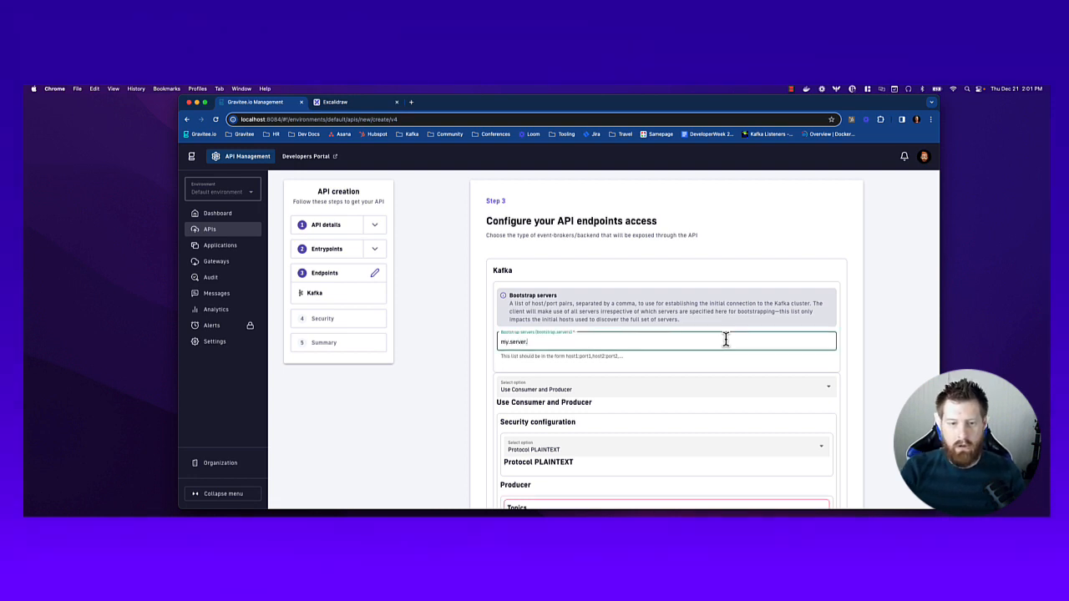
text(.what)
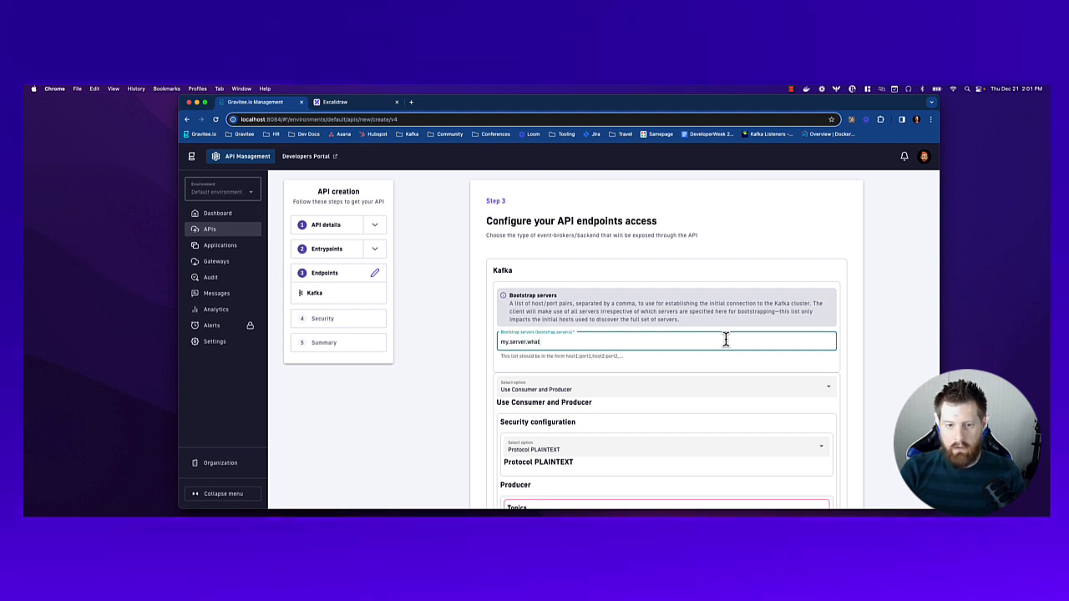
text(ever.com)
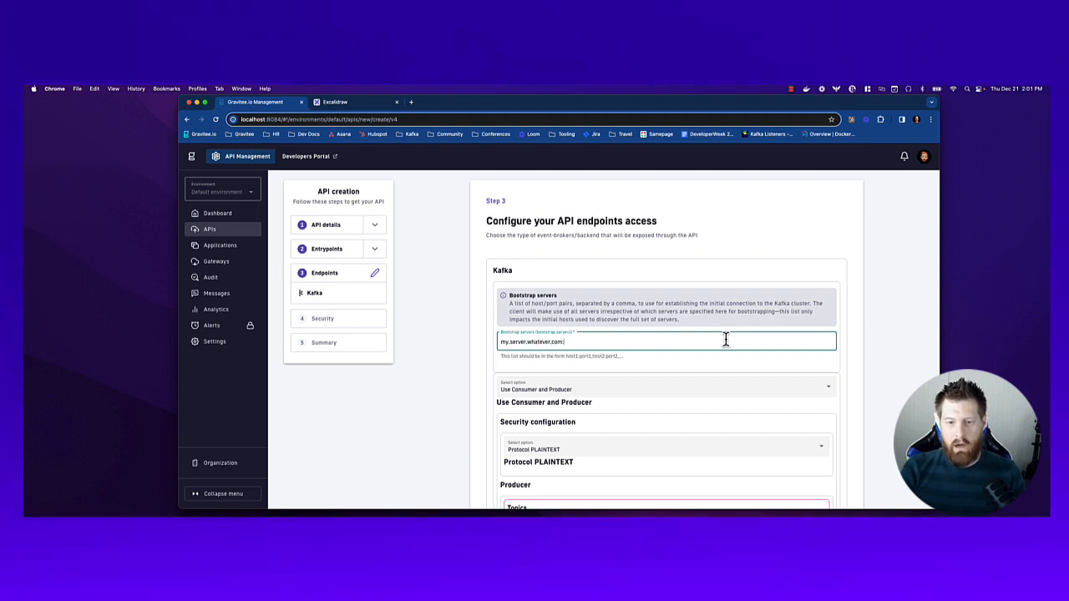
text(:8)
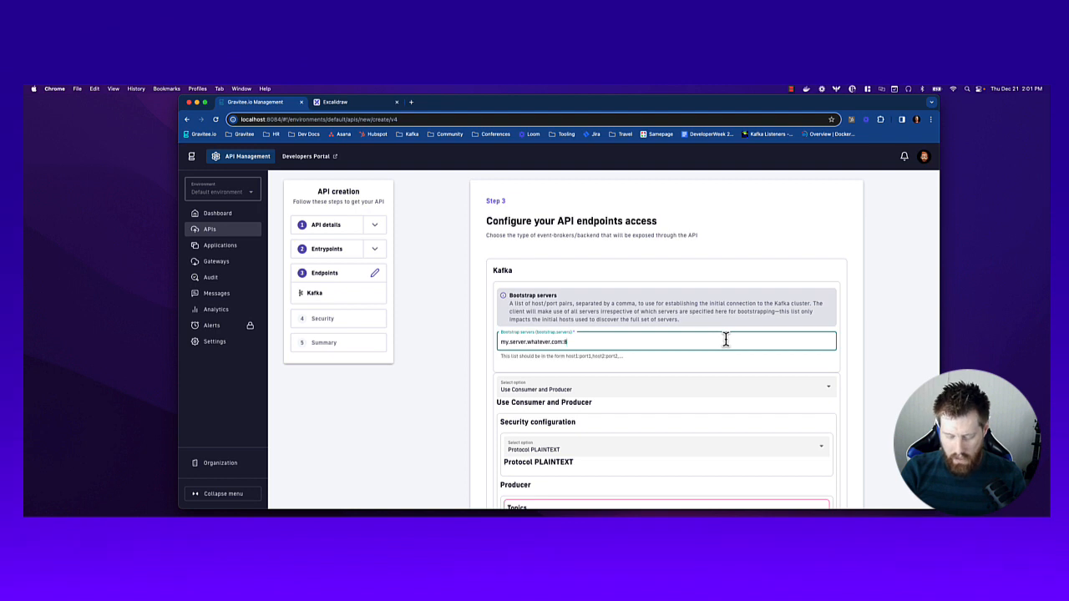
text(393)
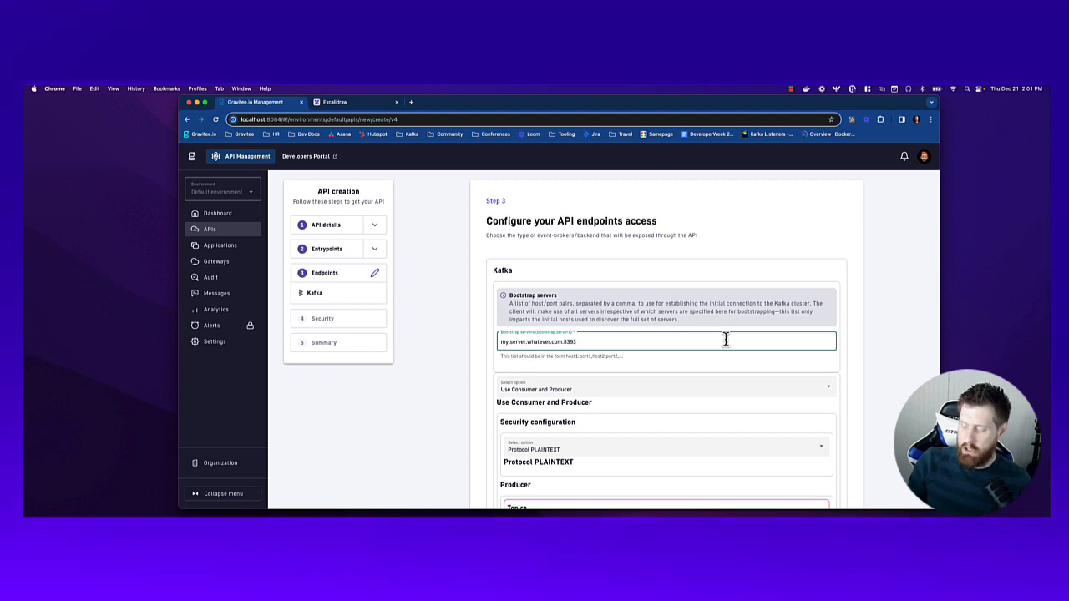
key(super+a)
key(BackSpace)
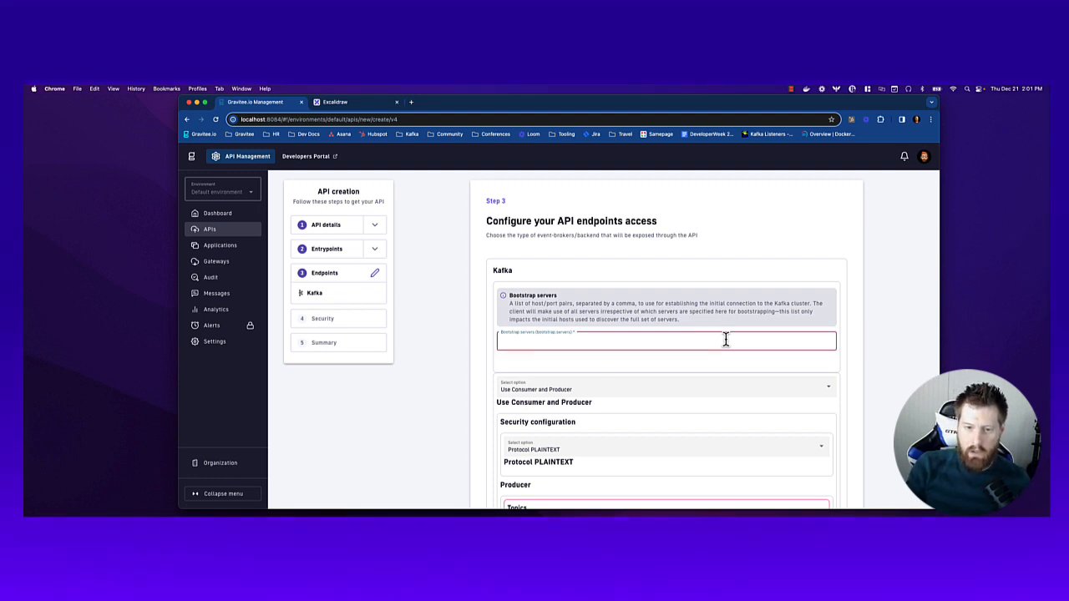
key(super+Tab)
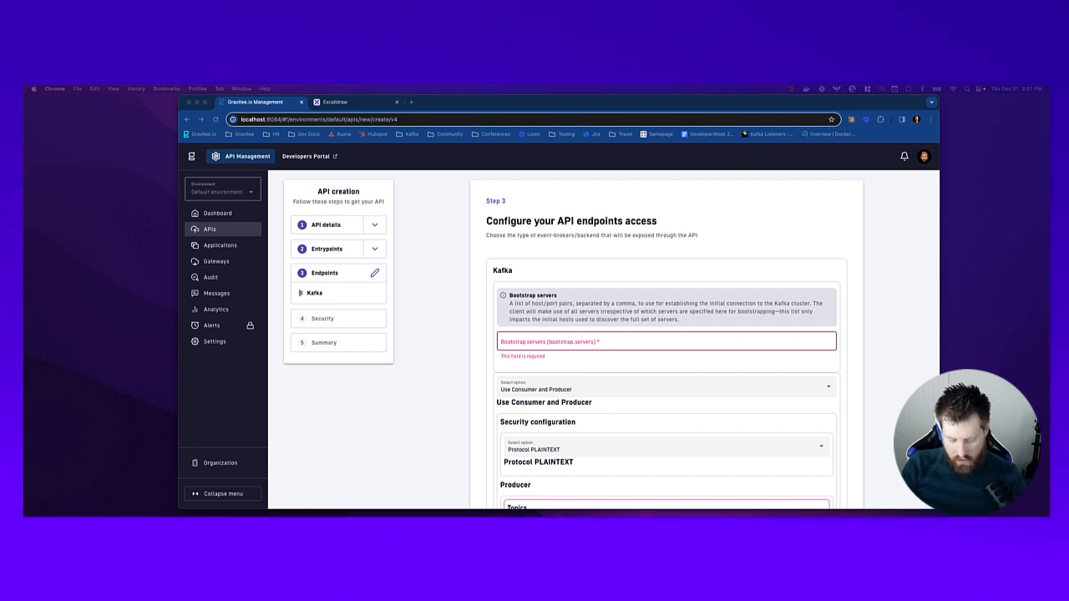
click(666, 341)
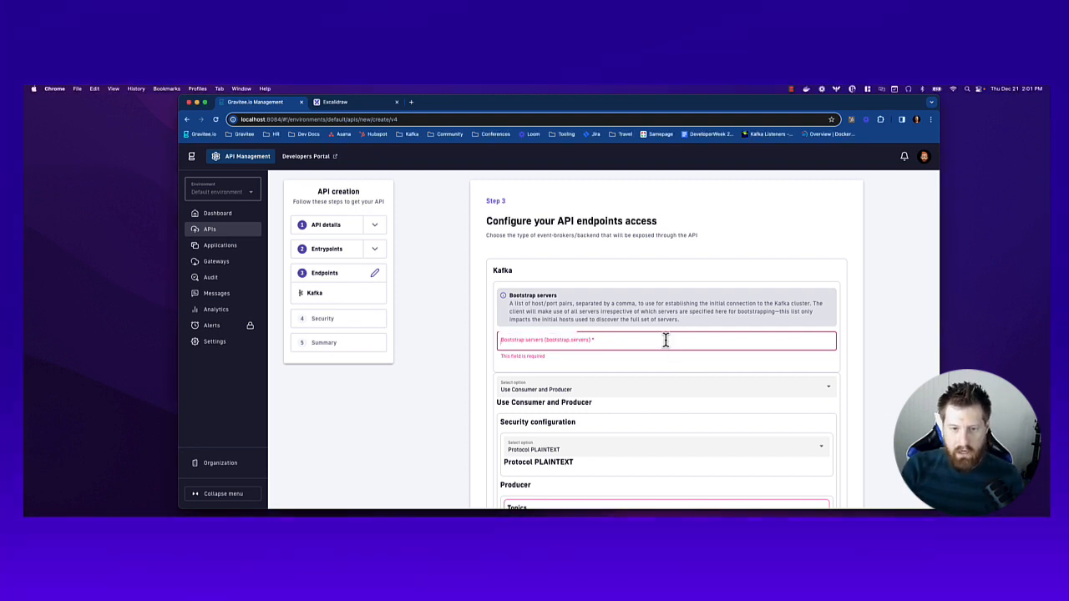
text(http://kafka:9092)
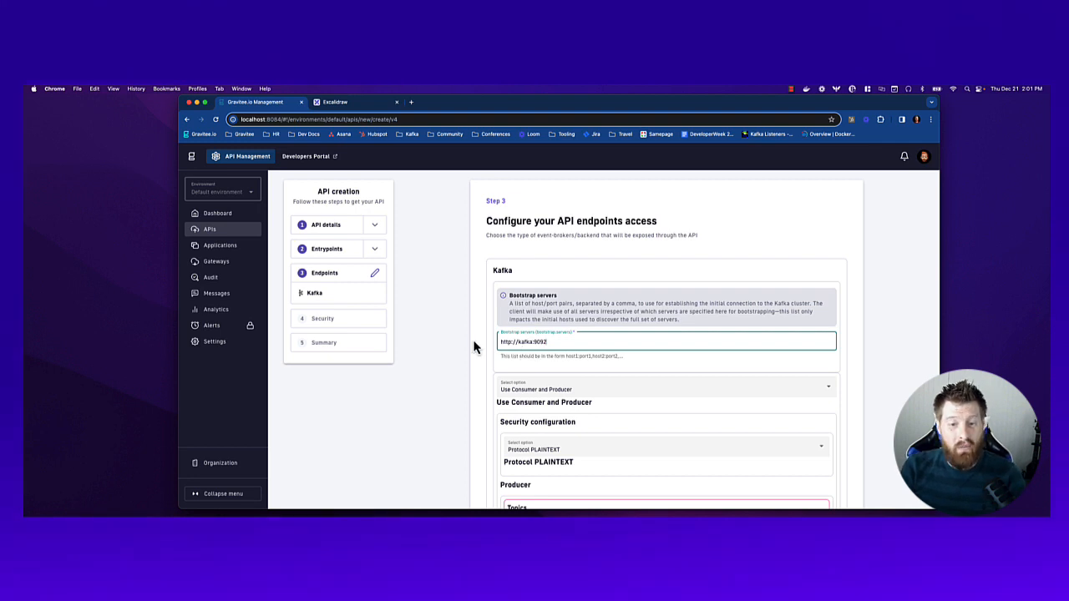
Step: Add test as a topic for the Kafka endpoint's producer
scroll(558, 354, down, 1)
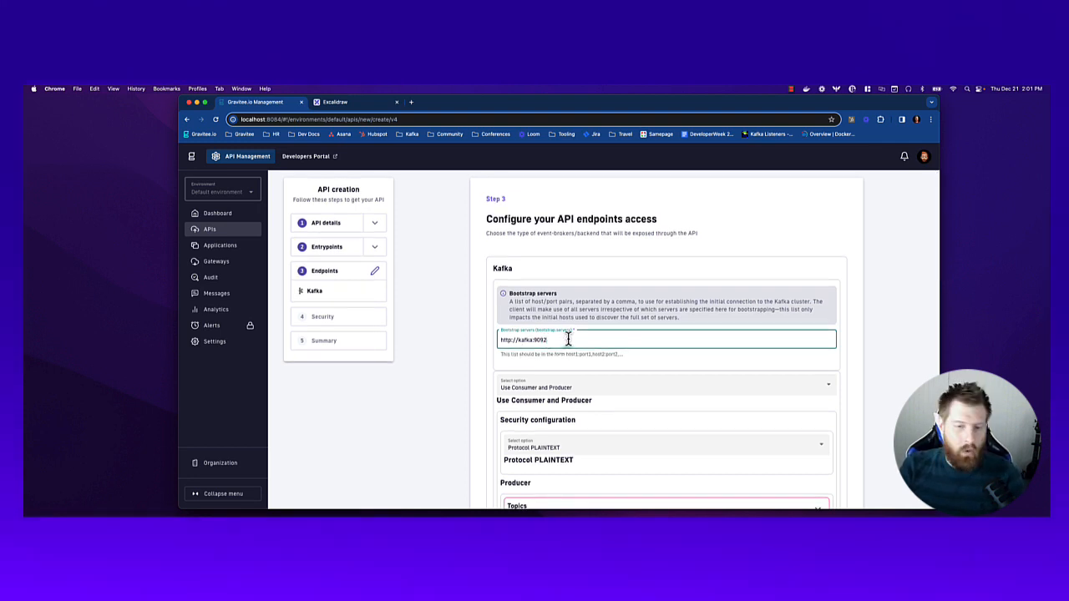
scroll(568, 338, down, 5)
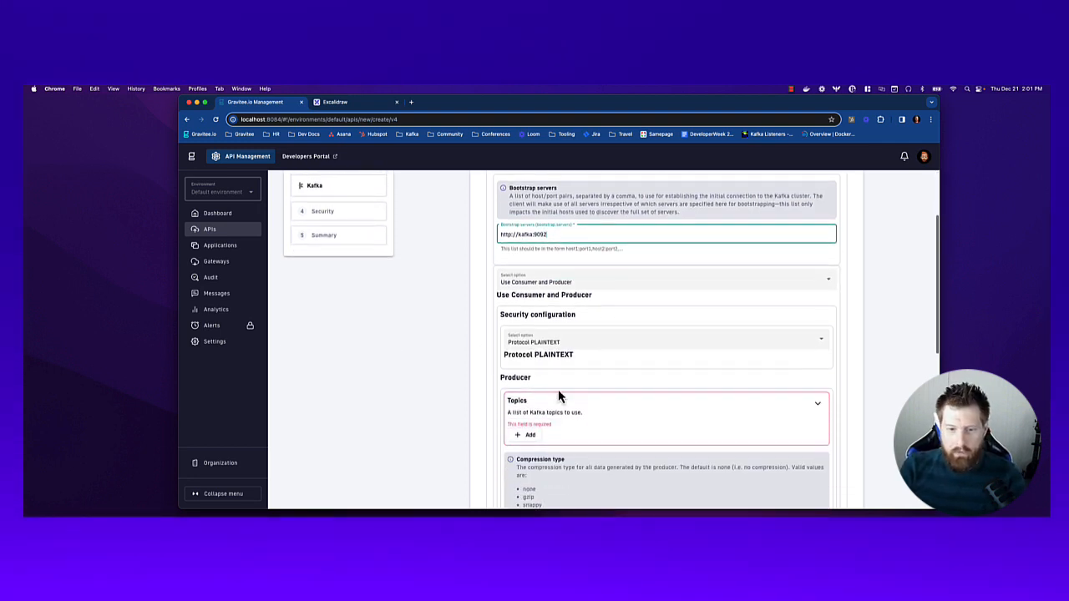
click(528, 435)
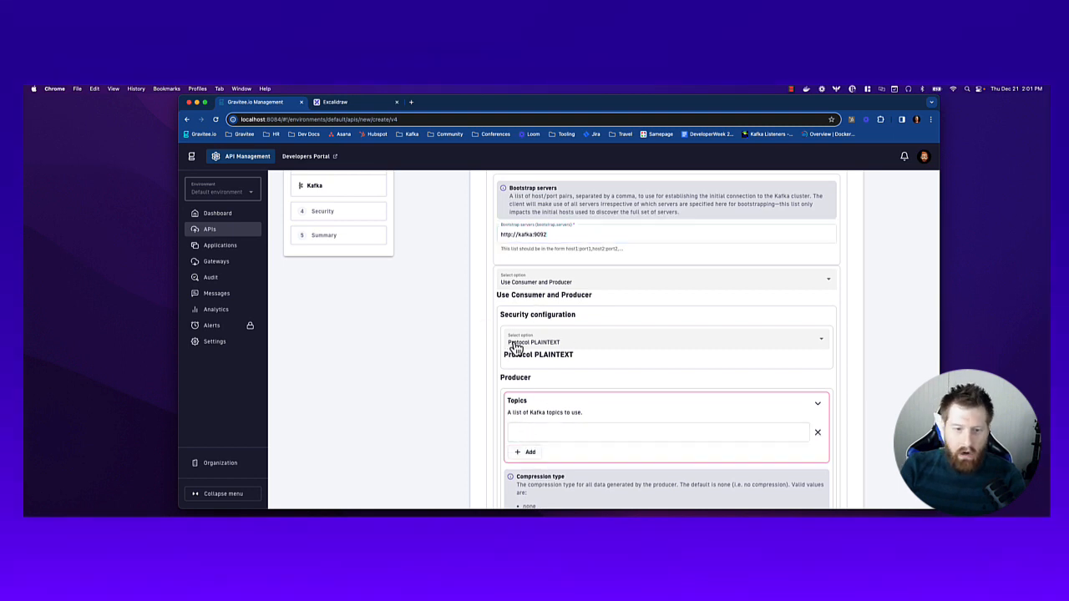
scroll(585, 376, down, 1)
click(543, 407)
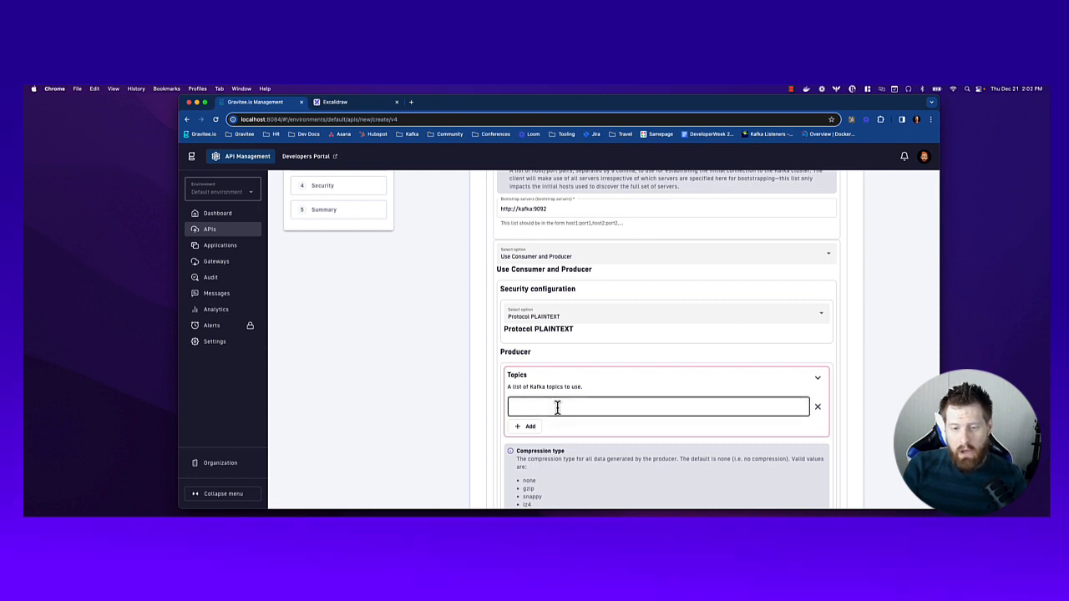
click(557, 407)
text(tes)
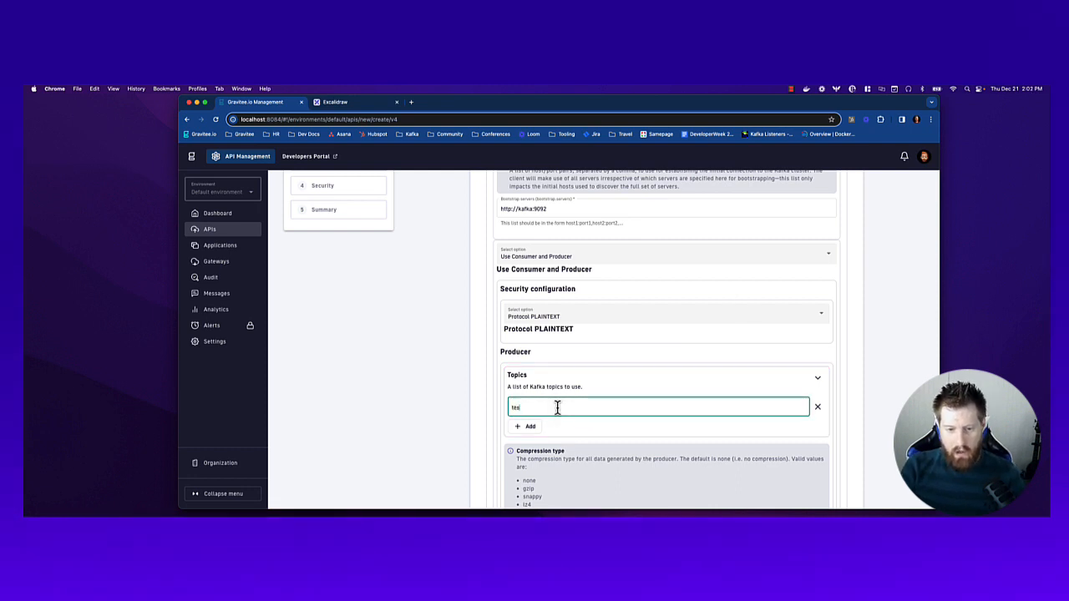
text(t)
Step: Add test as a topic for the Kafka endpoint's consumer
scroll(585, 395, down, 5)
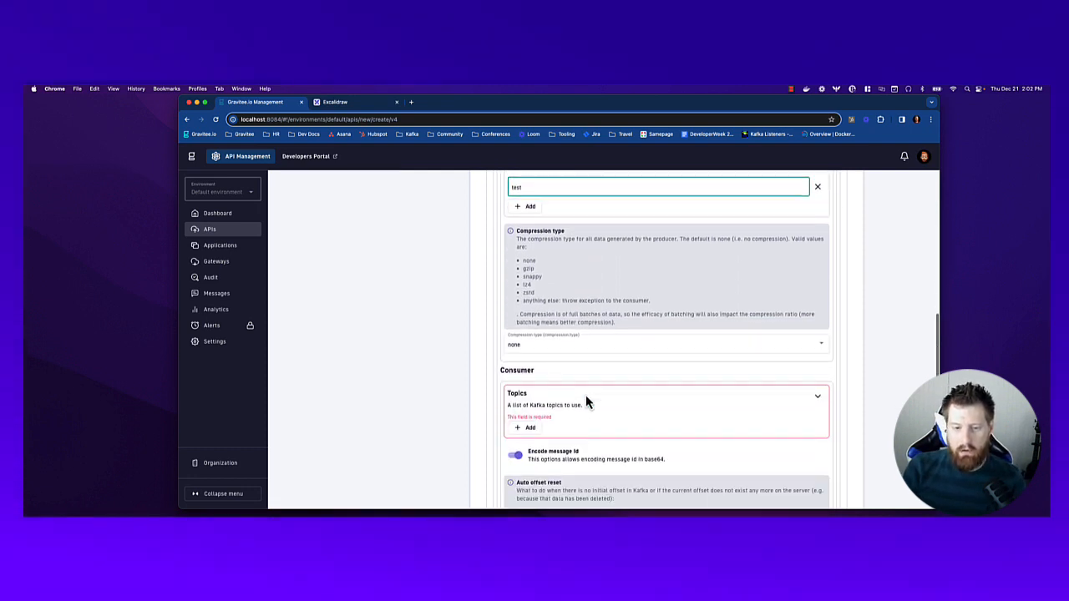
click(529, 396)
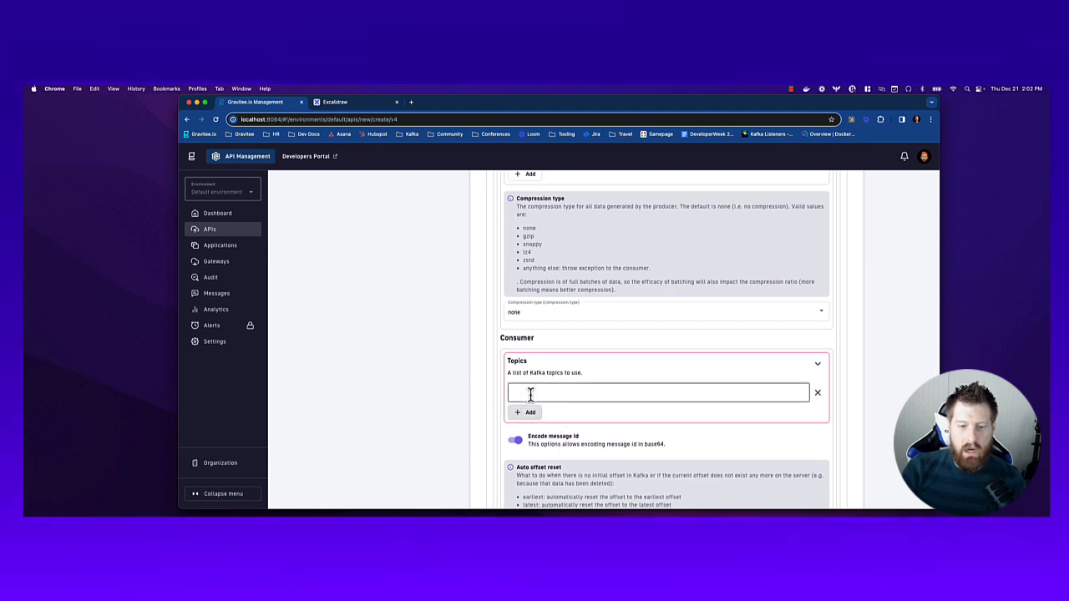
click(529, 393)
text(test)
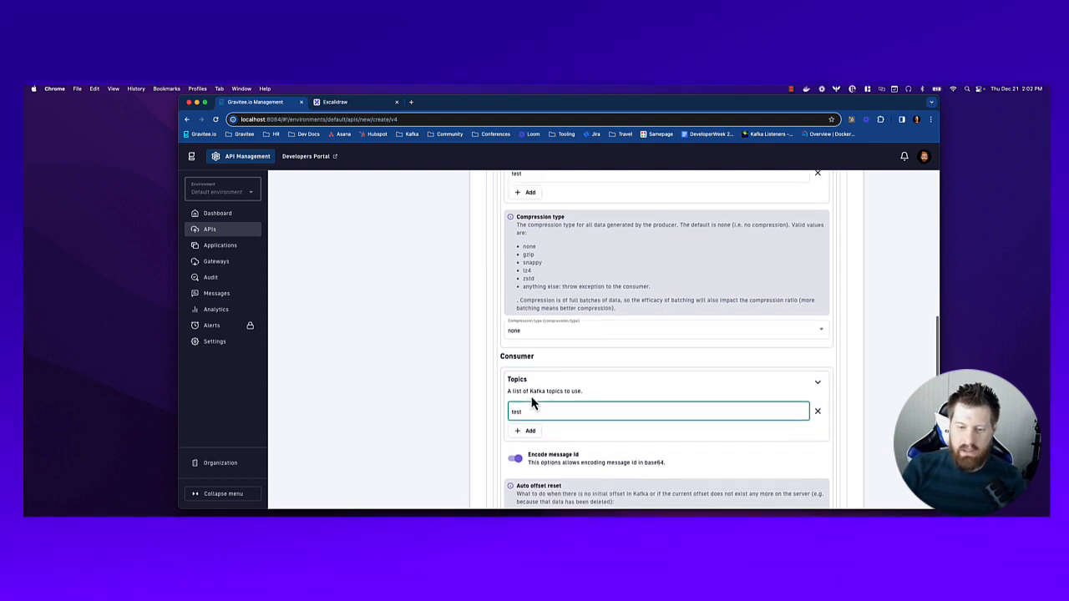
Step: Review the remaining consumer settings, keep latest as the auto offset reset, and validate the endpoint configuration
scroll(532, 401, down, 2)
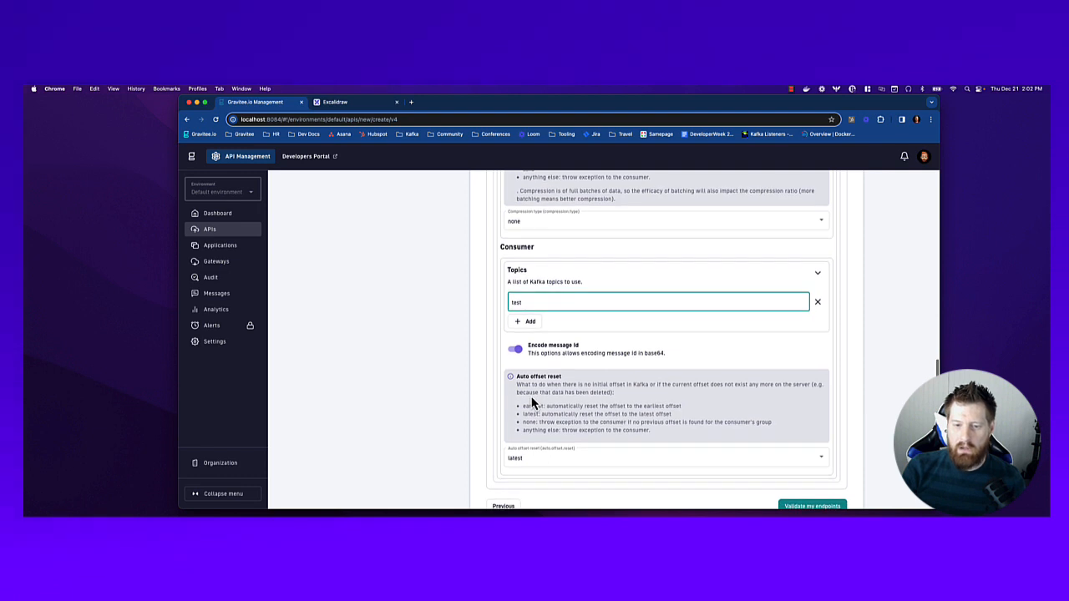
scroll(544, 353, down, 1)
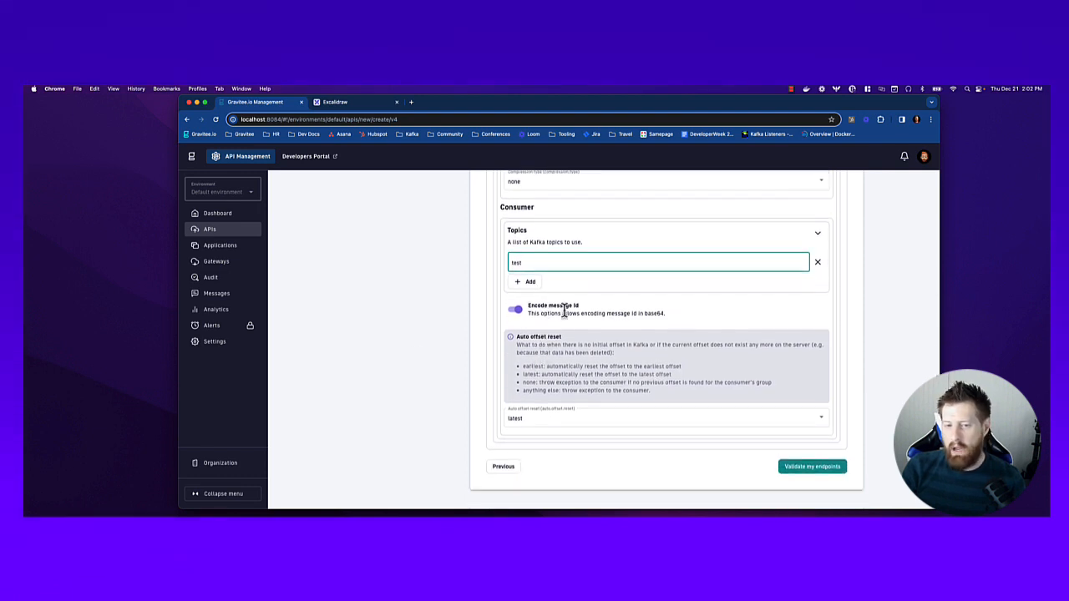
scroll(578, 312, up, 10)
scroll(578, 311, down, 10)
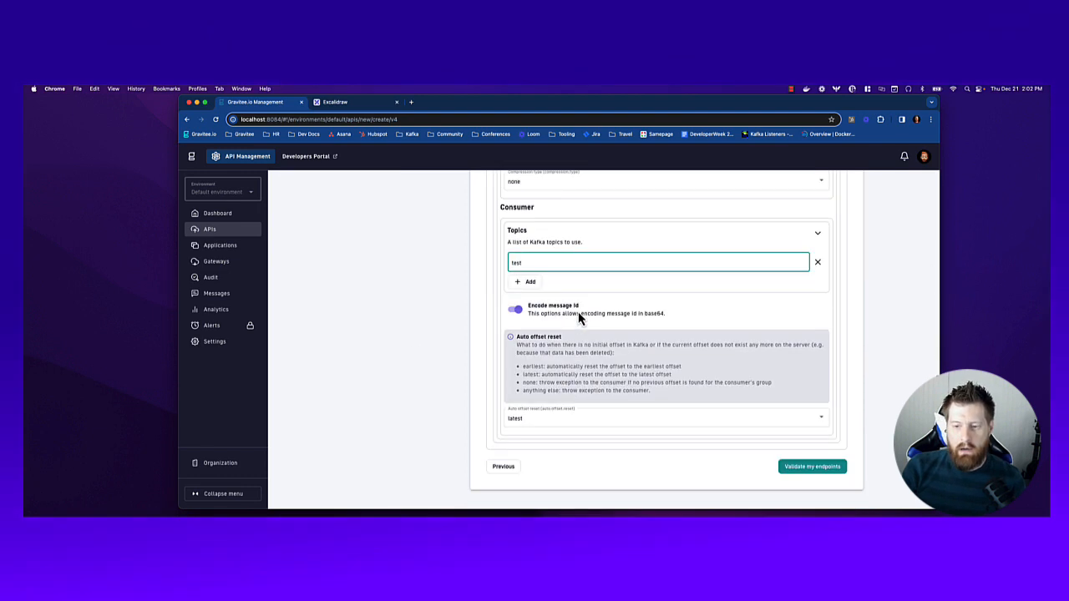
click(806, 466)
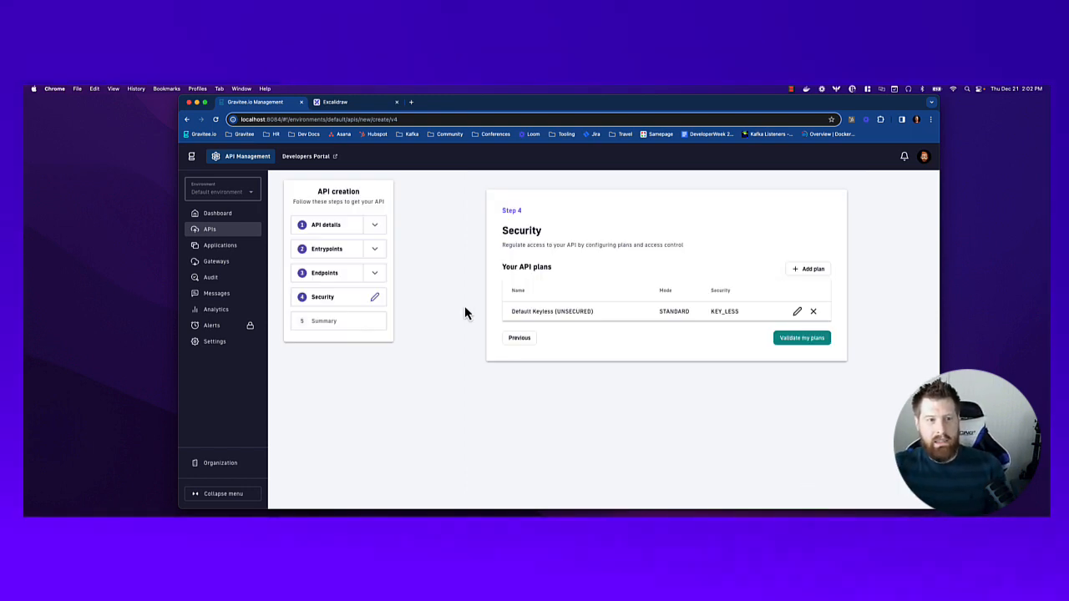
Step: Check the gateway diagram in Excalidraw and, back in Gravitee, remove the Default Keyless (UNSECURED) plan
click(338, 103)
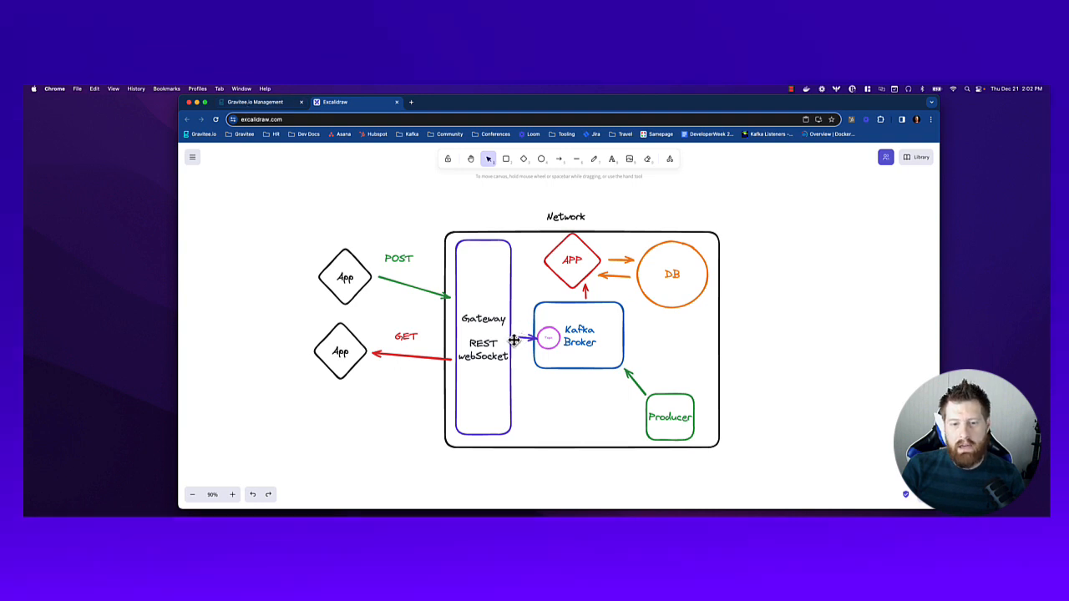
click(251, 102)
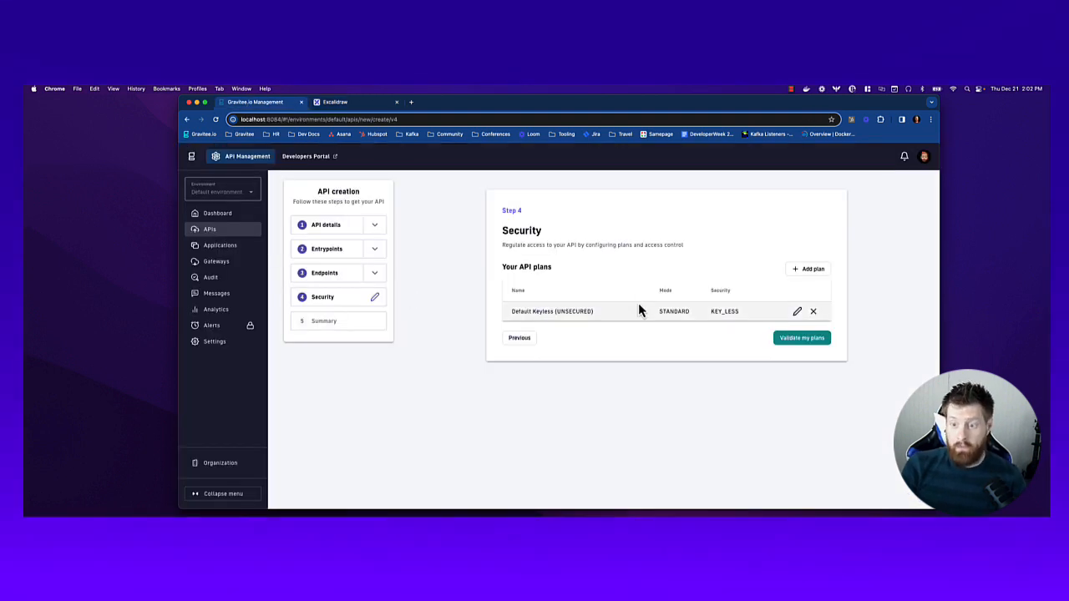
click(814, 313)
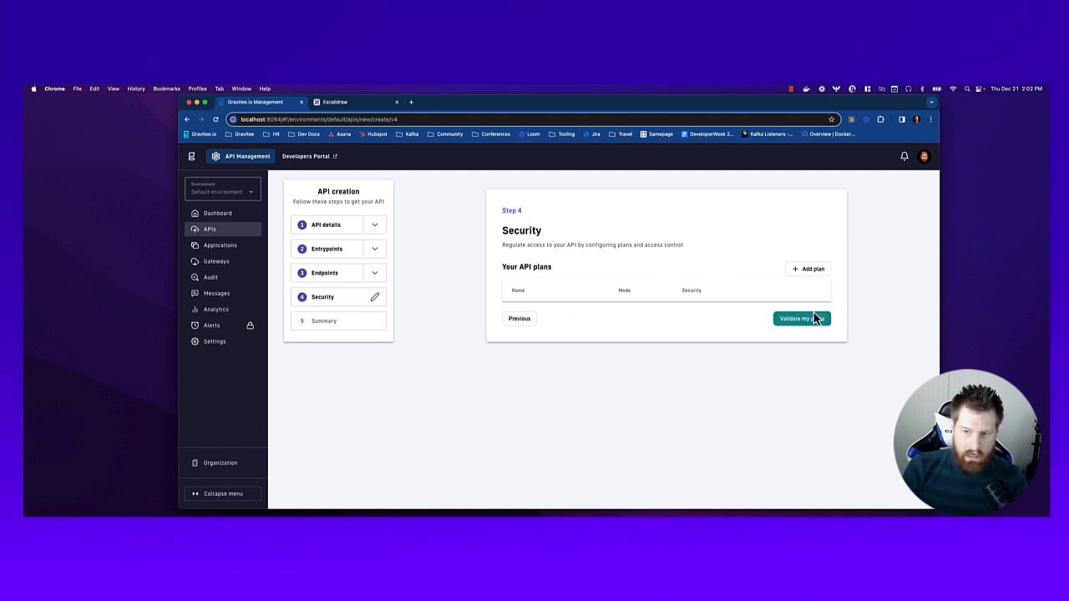
Step: Start an API Key plan named Api Key and accept its general settings without automatic subscription validation
click(807, 269)
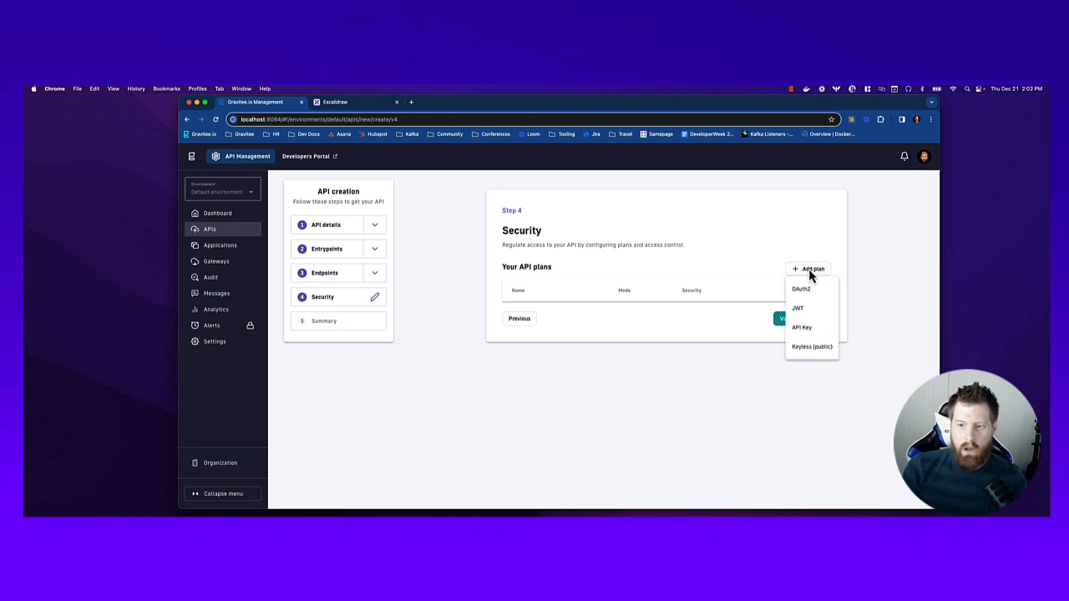
click(807, 331)
click(534, 312)
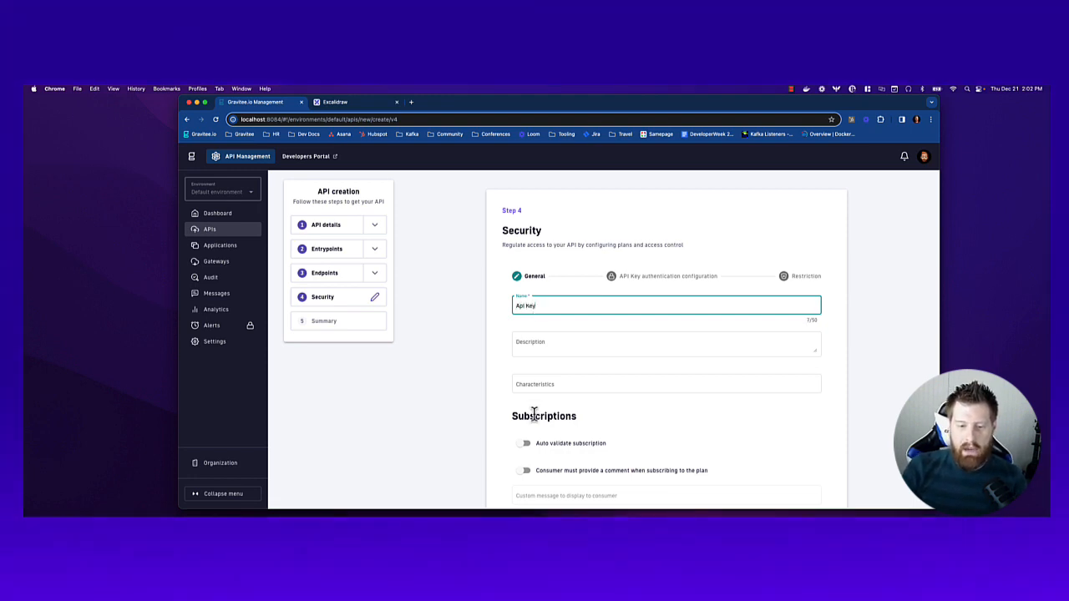
scroll(528, 401, down, 3)
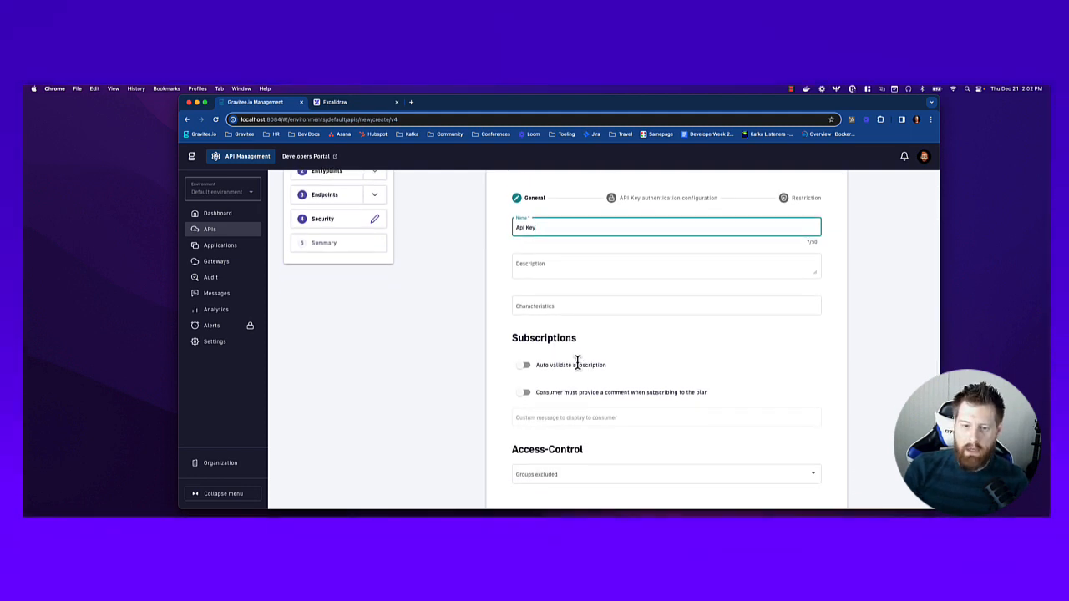
scroll(641, 392, down, 1)
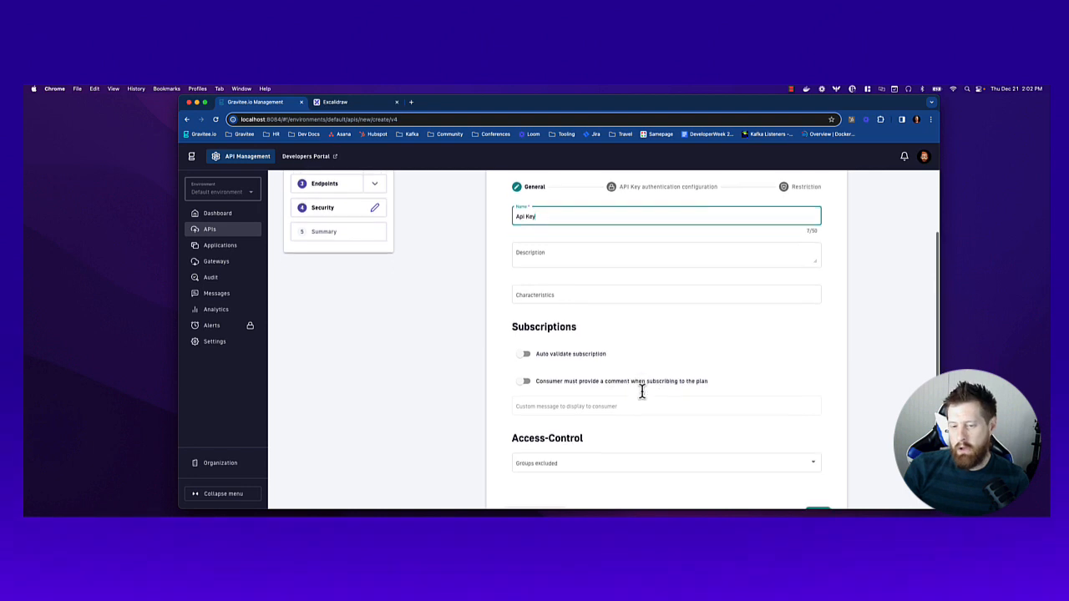
scroll(640, 392, down, 2)
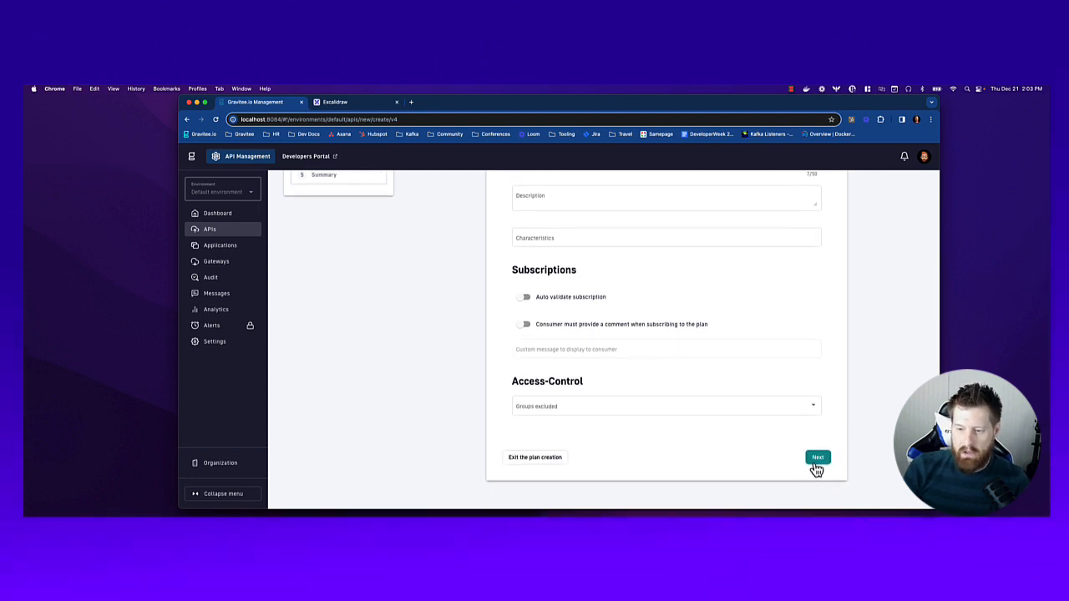
click(815, 459)
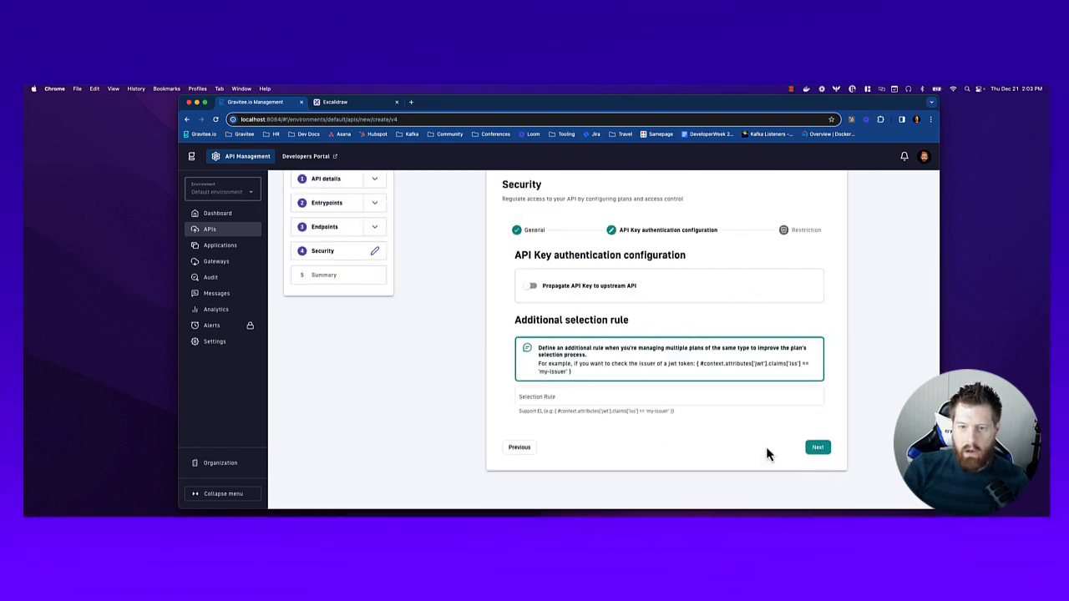
Step: Turn on API key propagation to the upstream API and add the plan without any restrictions
click(530, 287)
click(813, 451)
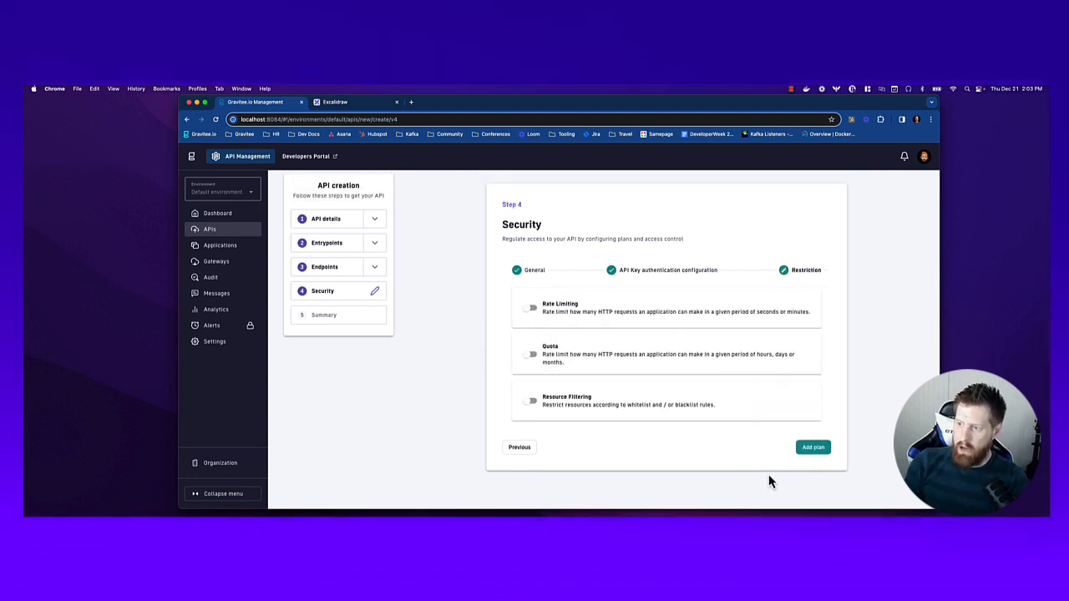
click(813, 448)
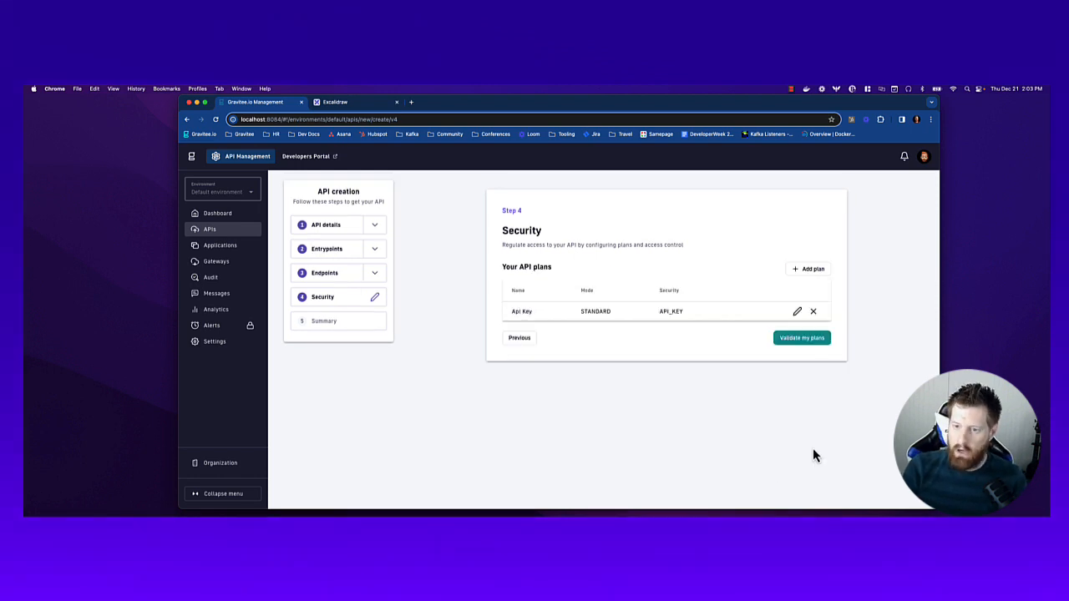
Step: Validate the API's plans, review the configuration summary, and save and deploy the pigeon API
click(803, 338)
scroll(664, 418, down, 2)
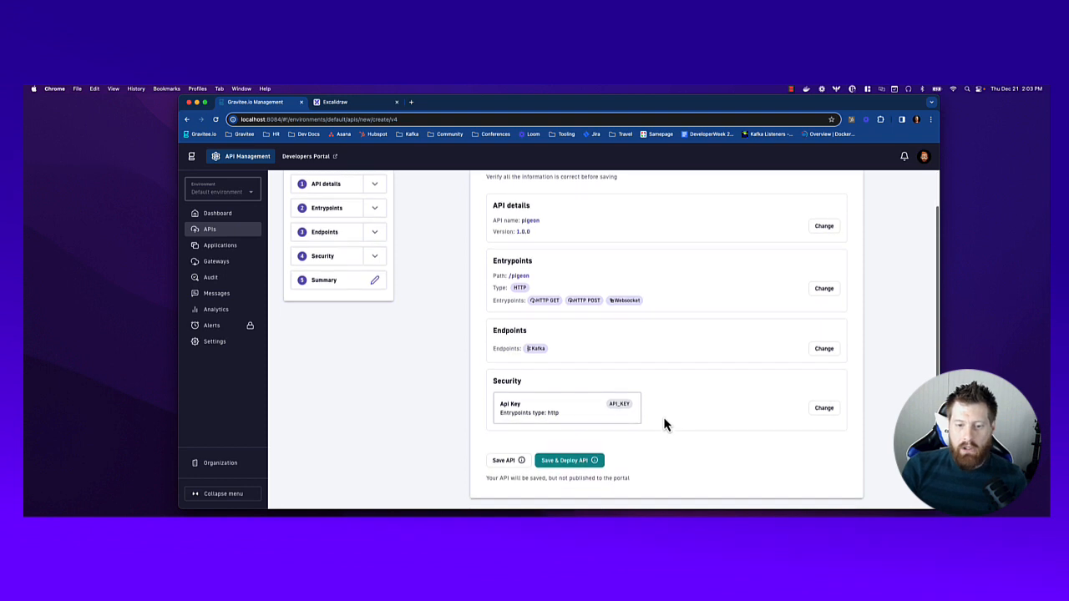
scroll(665, 418, up, 2)
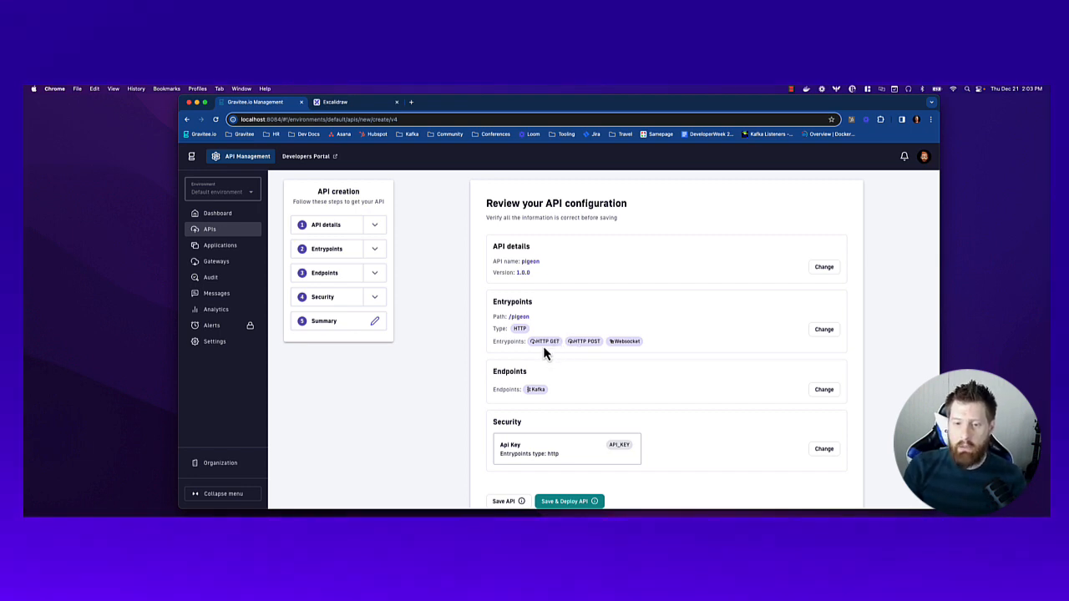
scroll(603, 372, down, 1)
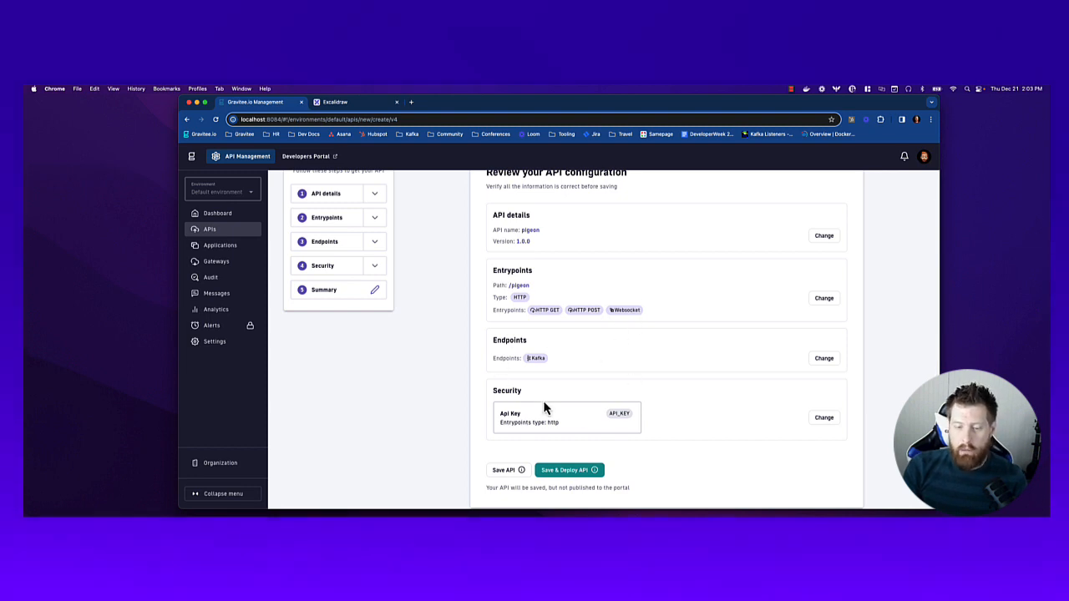
click(582, 473)
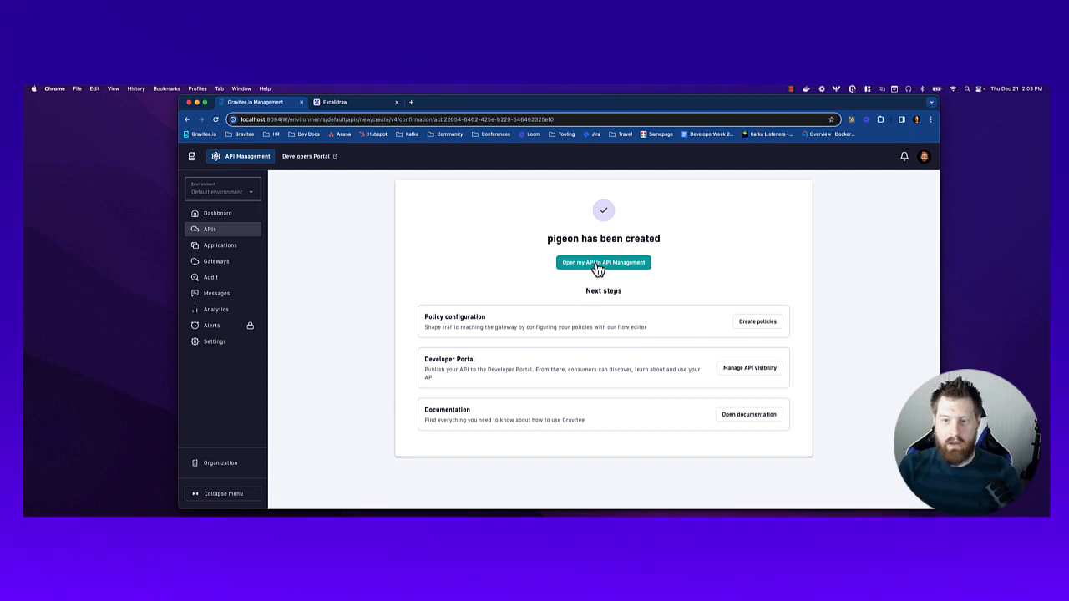
Step: Open the pigeon API in API Management and examine its general information and published plans
click(597, 266)
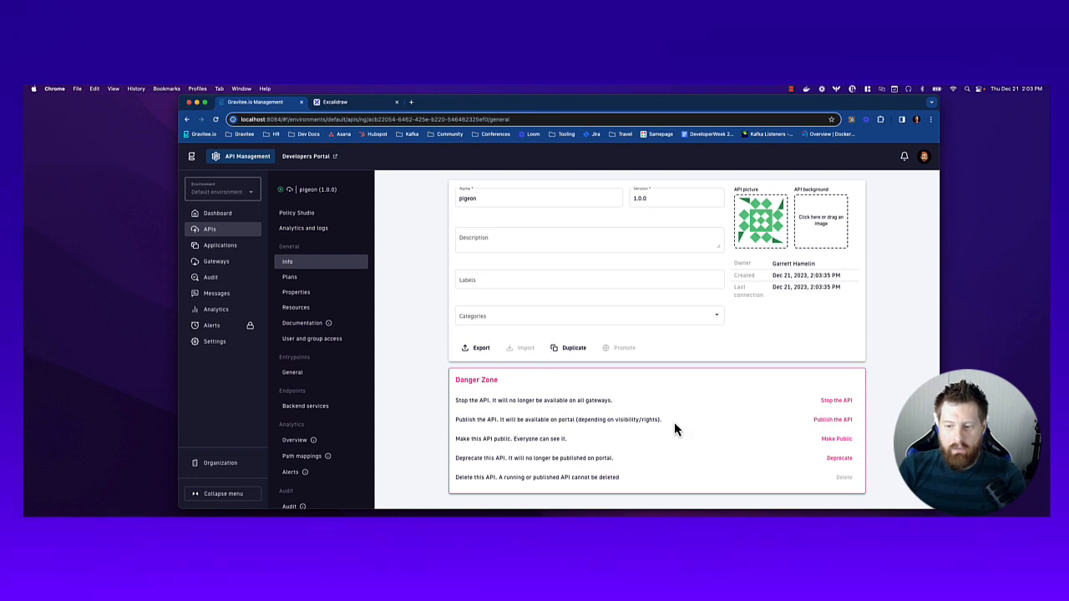
scroll(560, 321, down, 3)
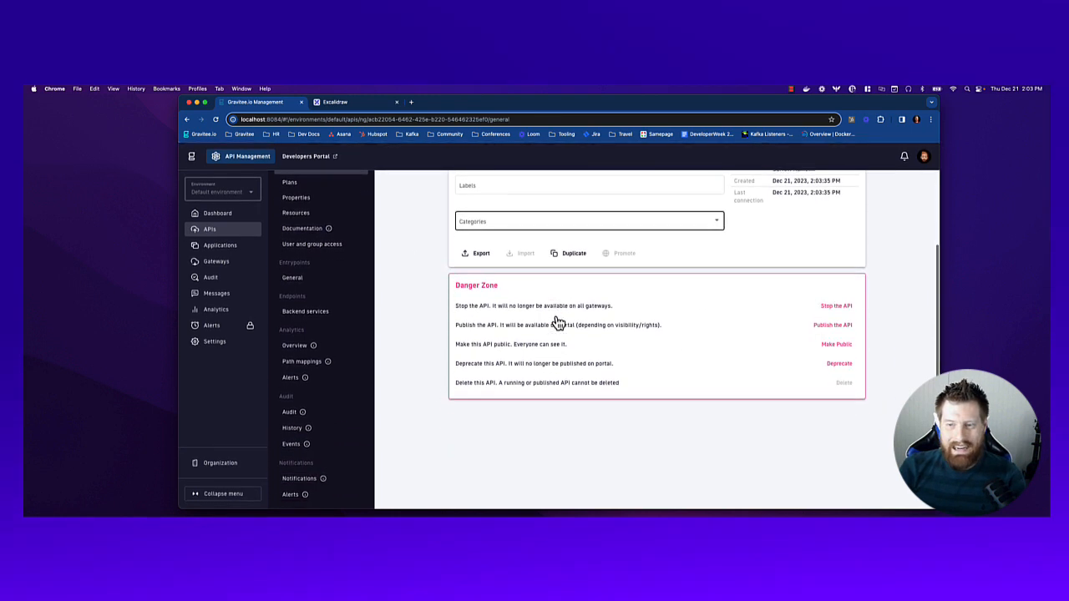
scroll(556, 317, up, 3)
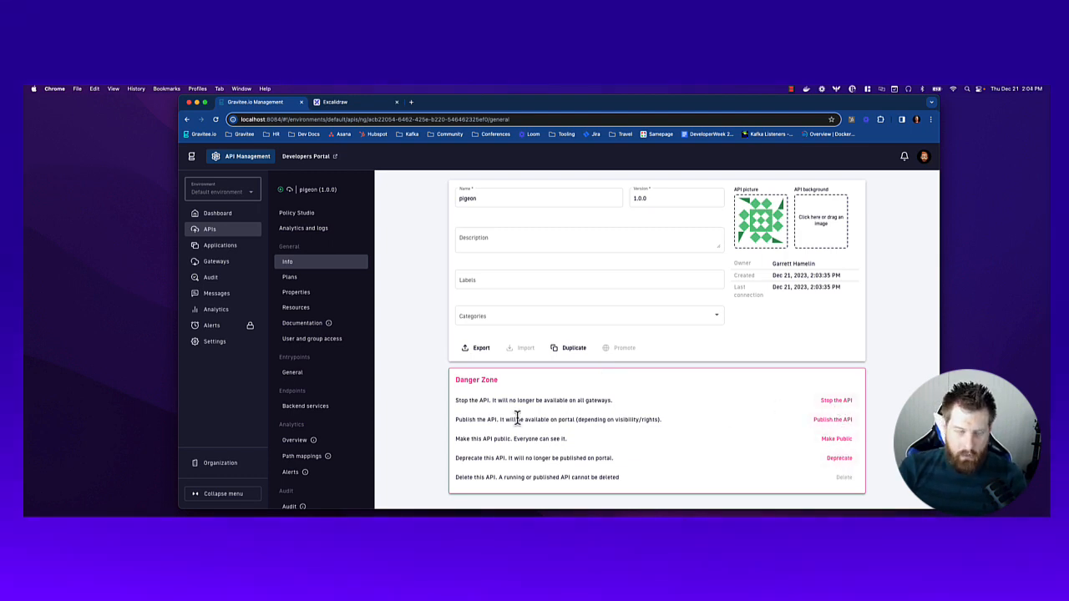
click(298, 278)
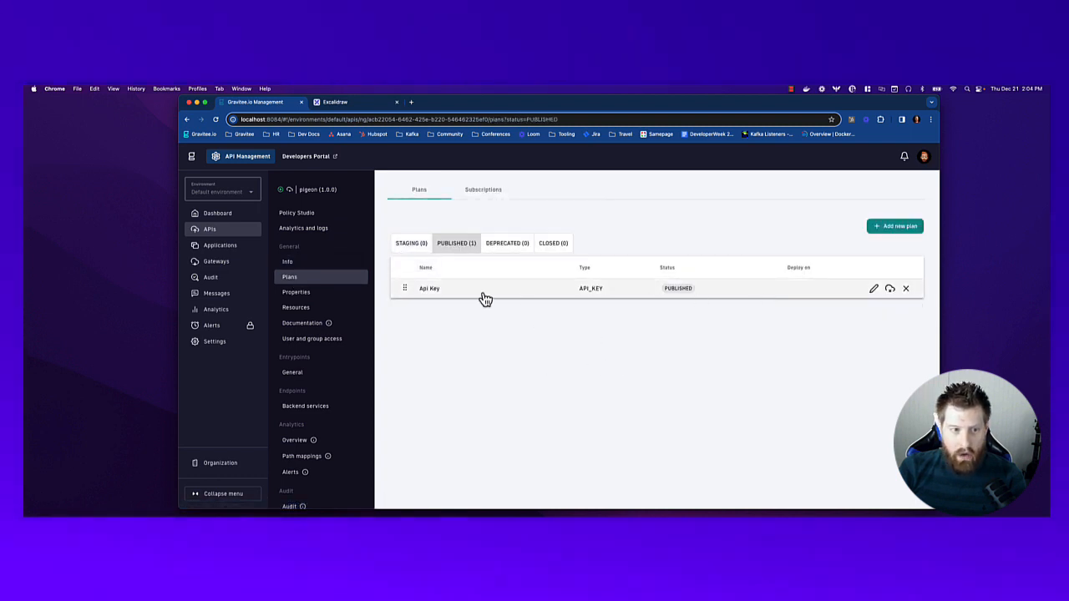
Step: Publish the pigeon API from its general information and deploy it without a deployment label
click(288, 267)
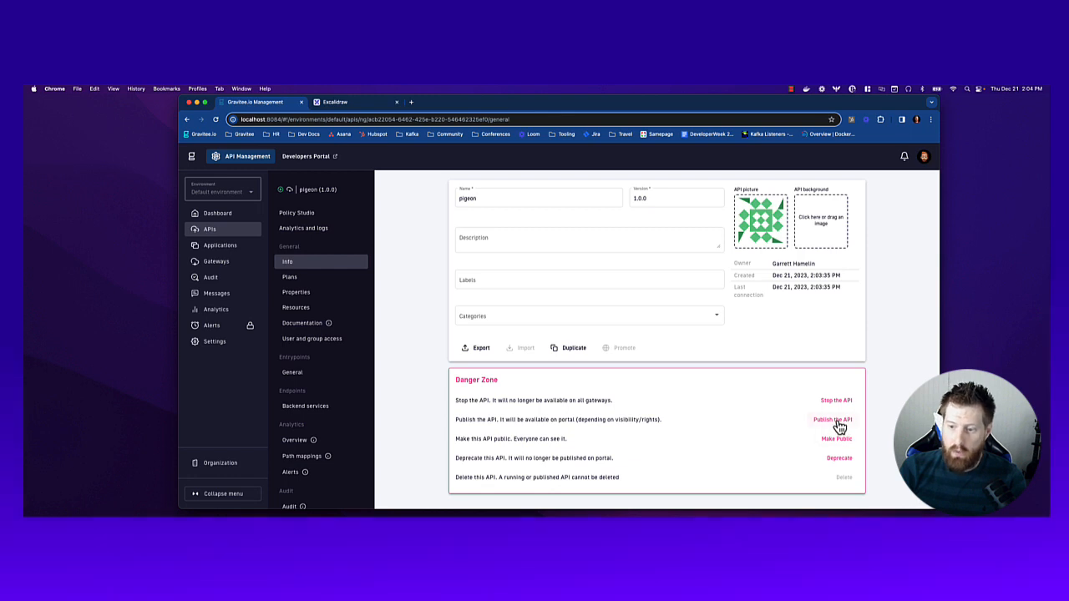
click(837, 424)
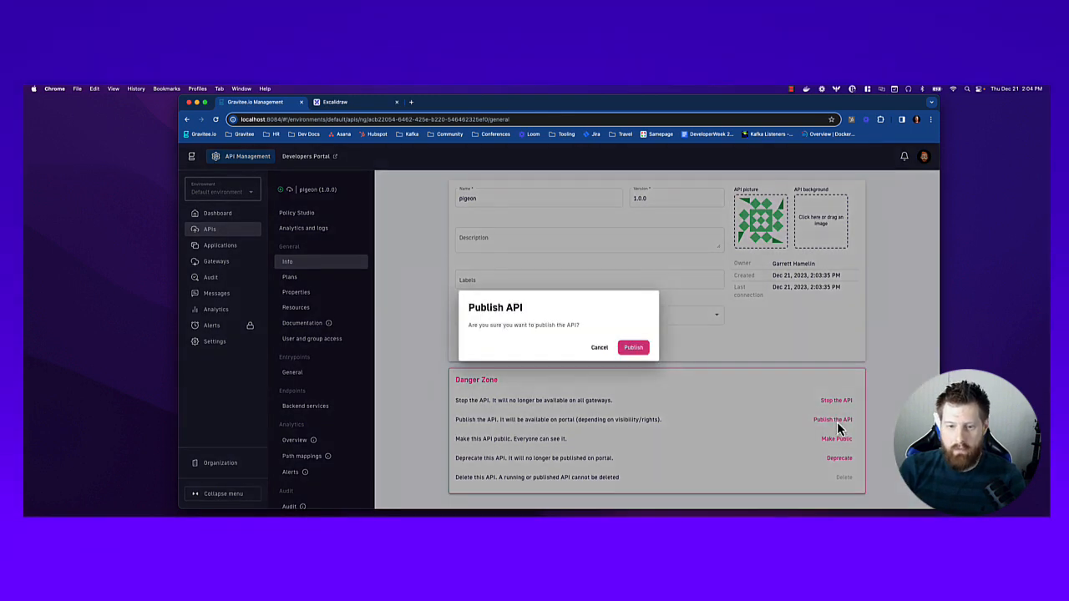
click(633, 349)
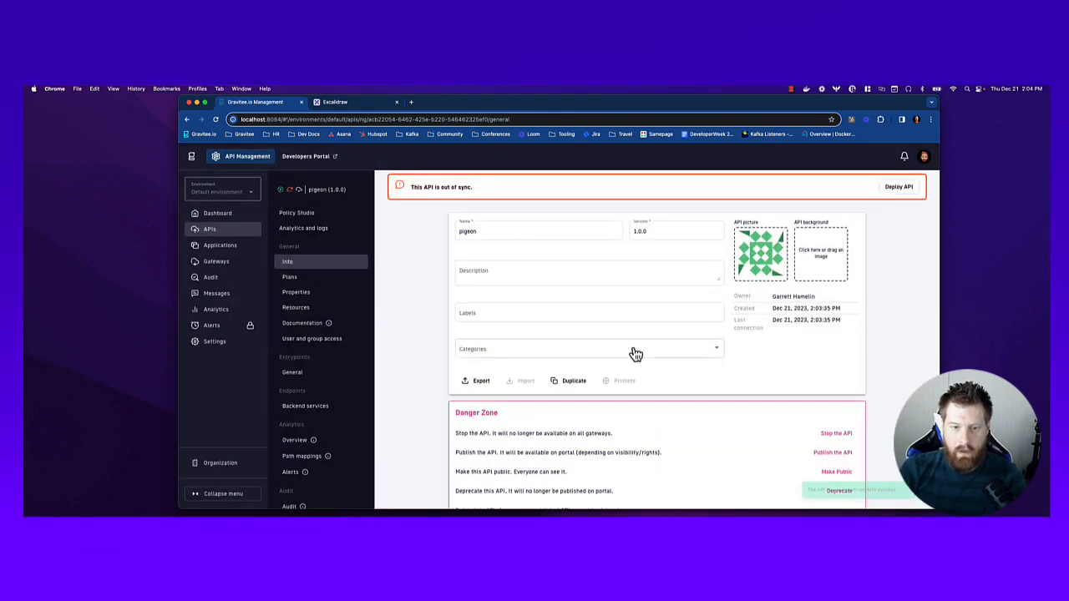
click(900, 188)
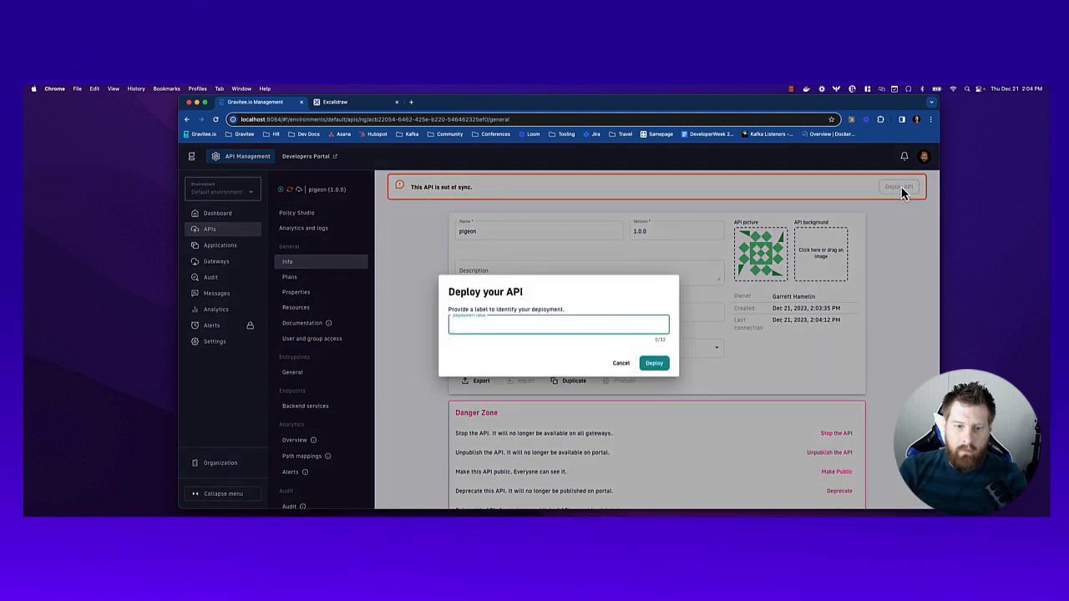
click(654, 363)
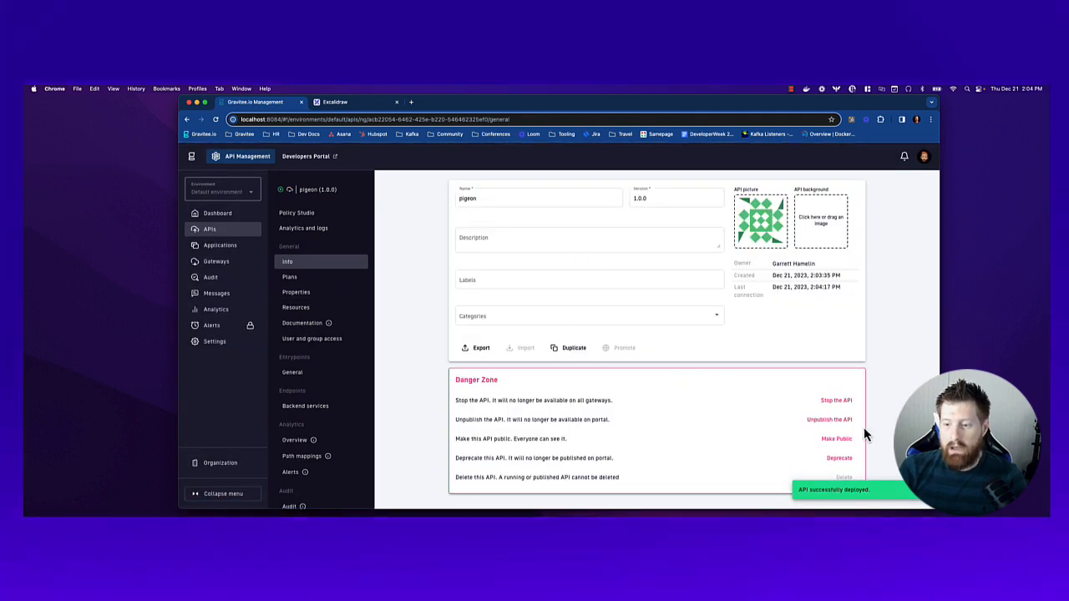
Step: Open the Developers Portal and view the pigeon API's general information in the catalog
click(317, 159)
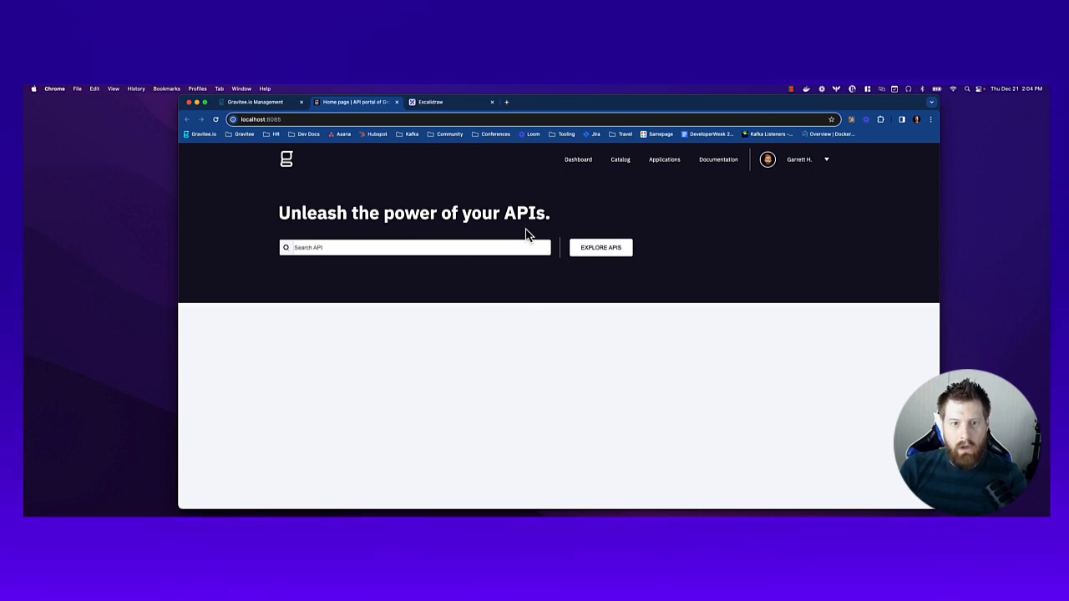
click(620, 162)
scroll(534, 326, down, 4)
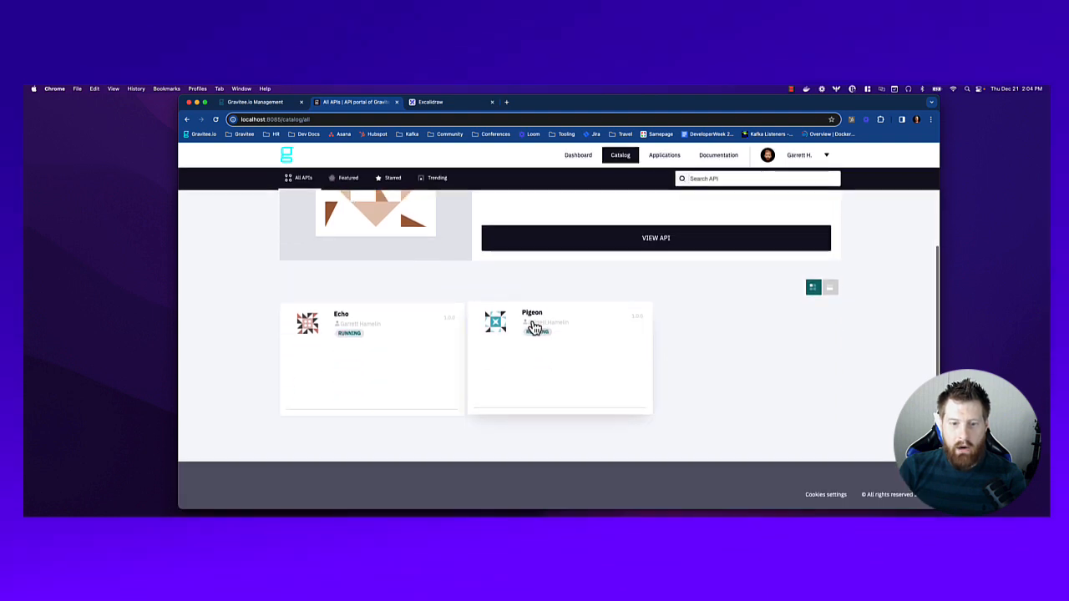
click(534, 358)
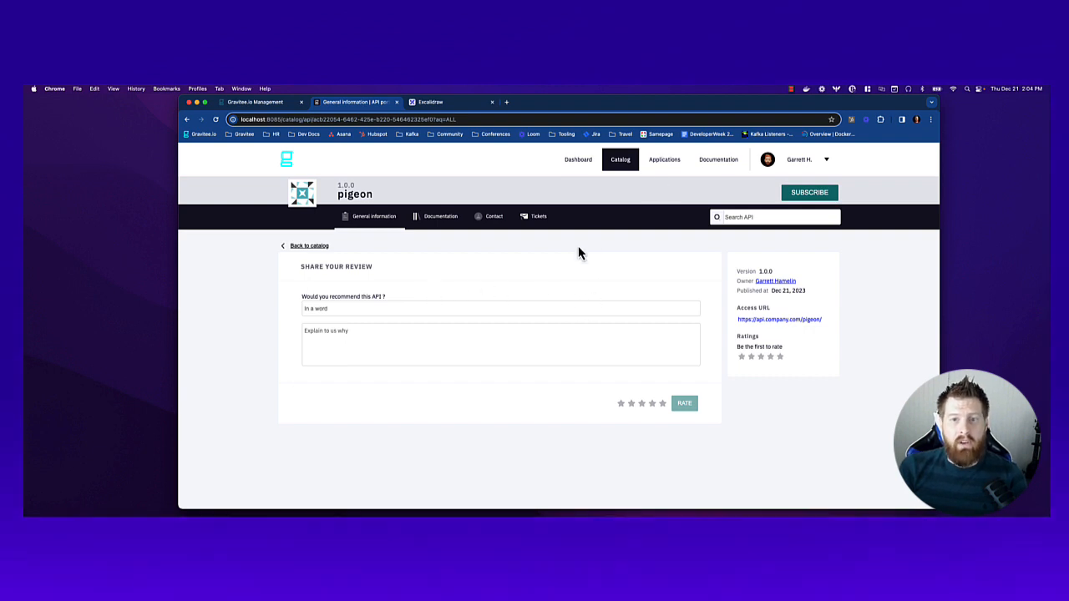
click(266, 104)
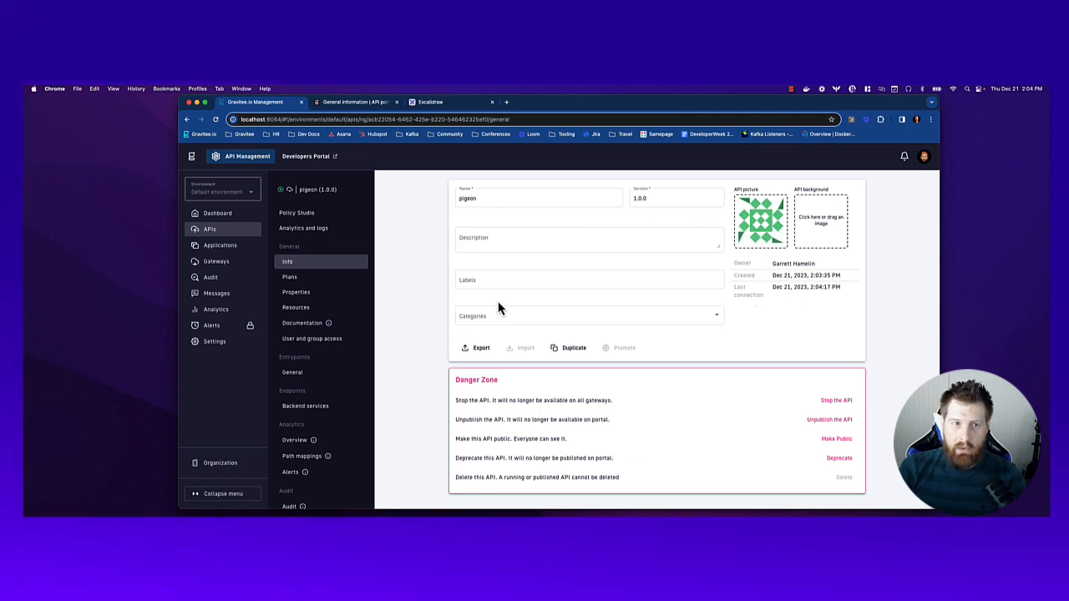
click(351, 104)
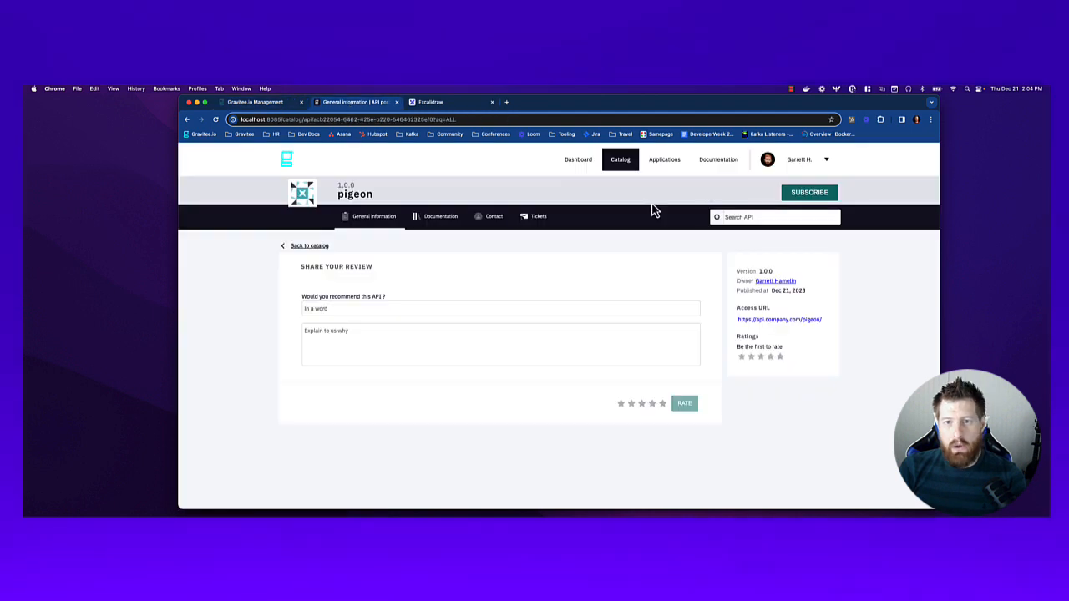
Step: Examine the portal's applications and the producer application's subscriptions
click(659, 162)
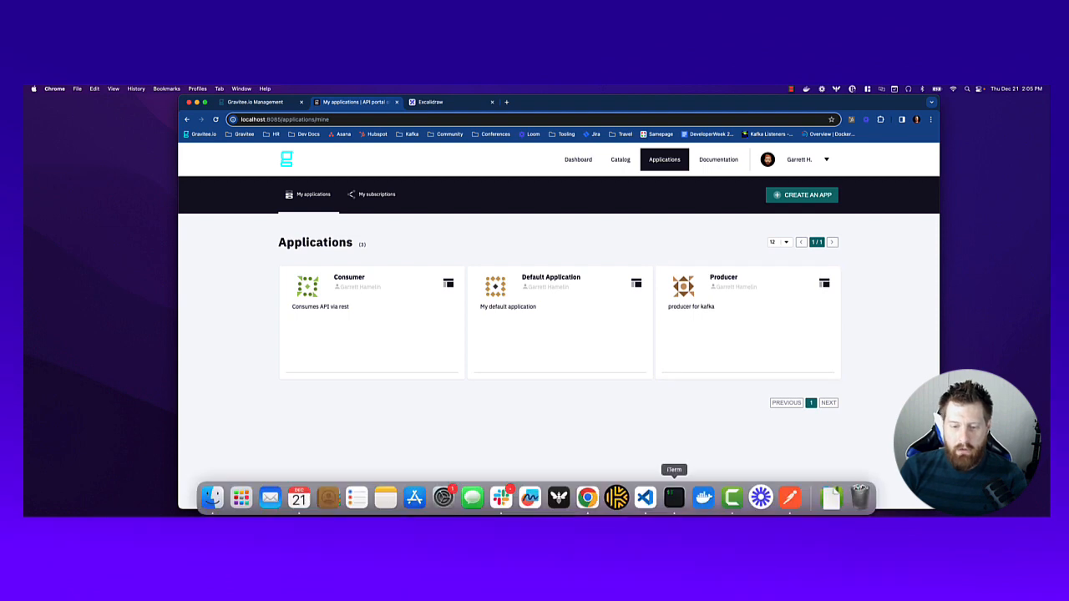
click(645, 506)
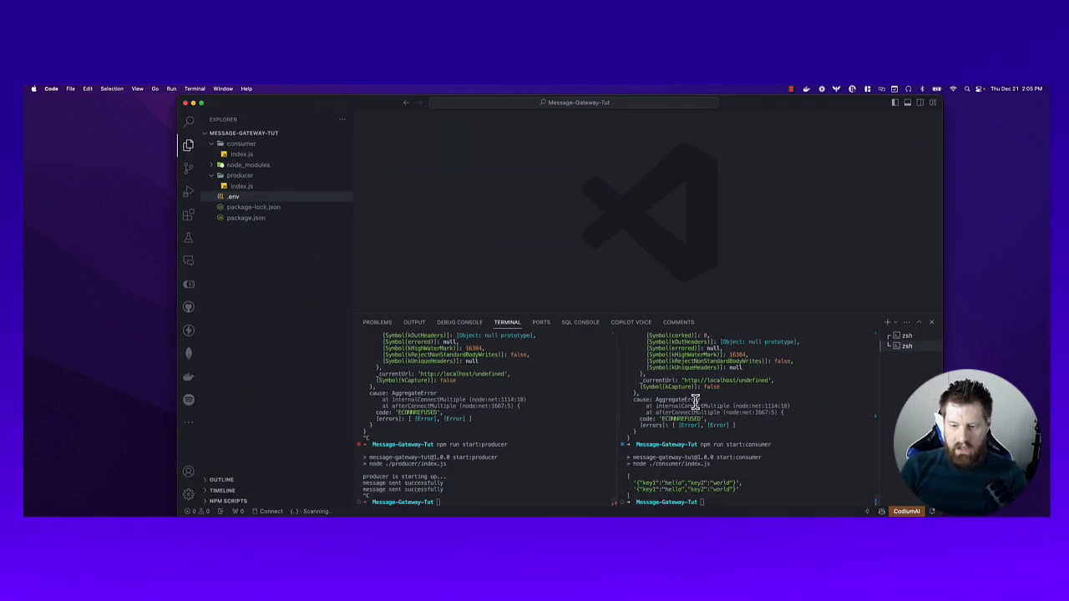
click(193, 103)
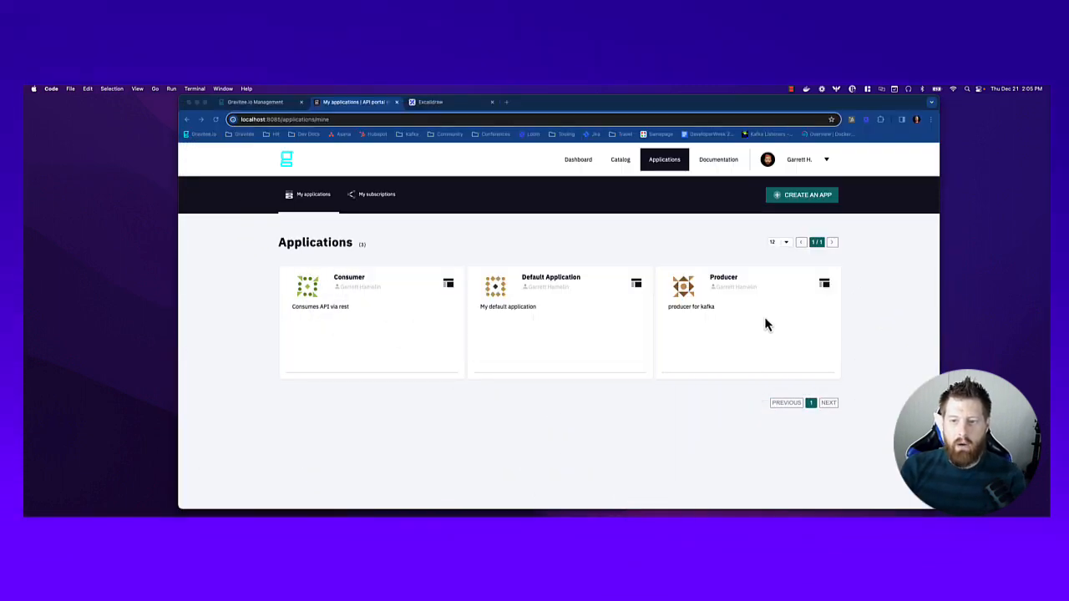
click(749, 333)
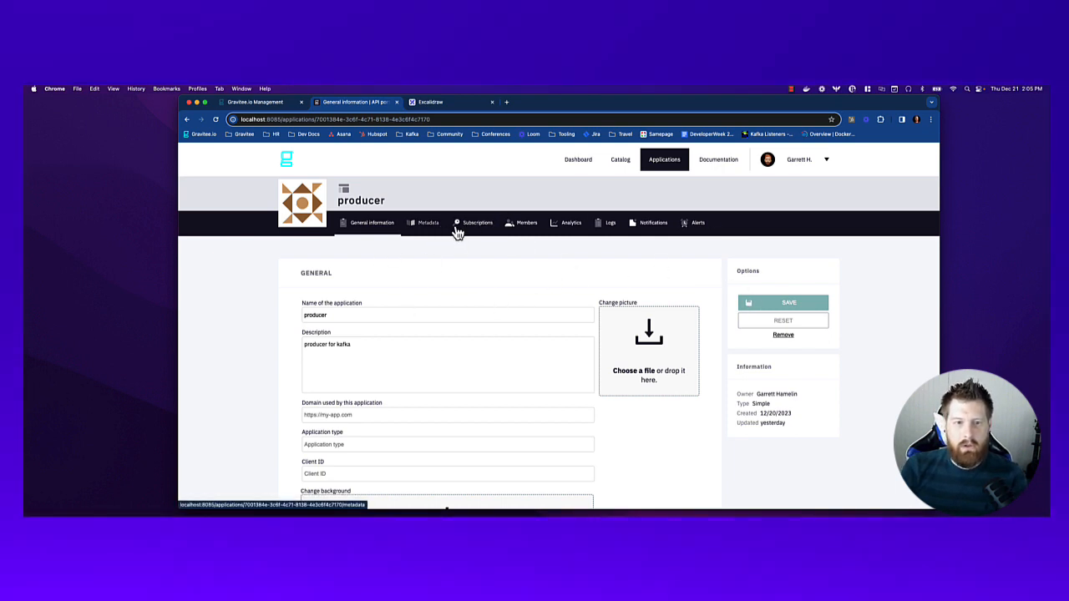
click(488, 231)
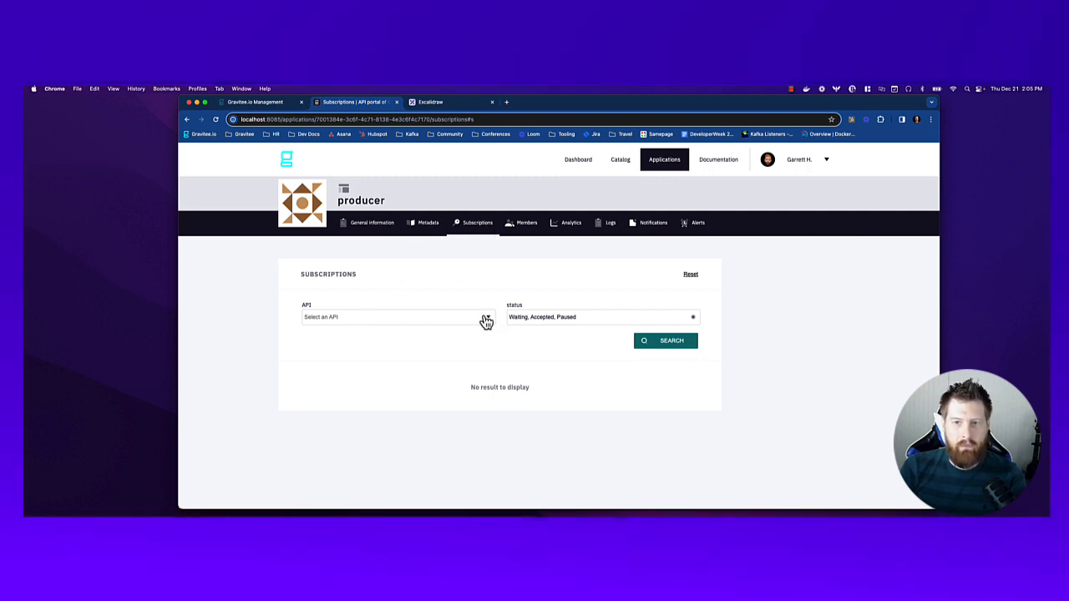
Step: Start a subscription to the pigeon API from the catalog using the Api Key plan
click(618, 163)
scroll(505, 366, down, 3)
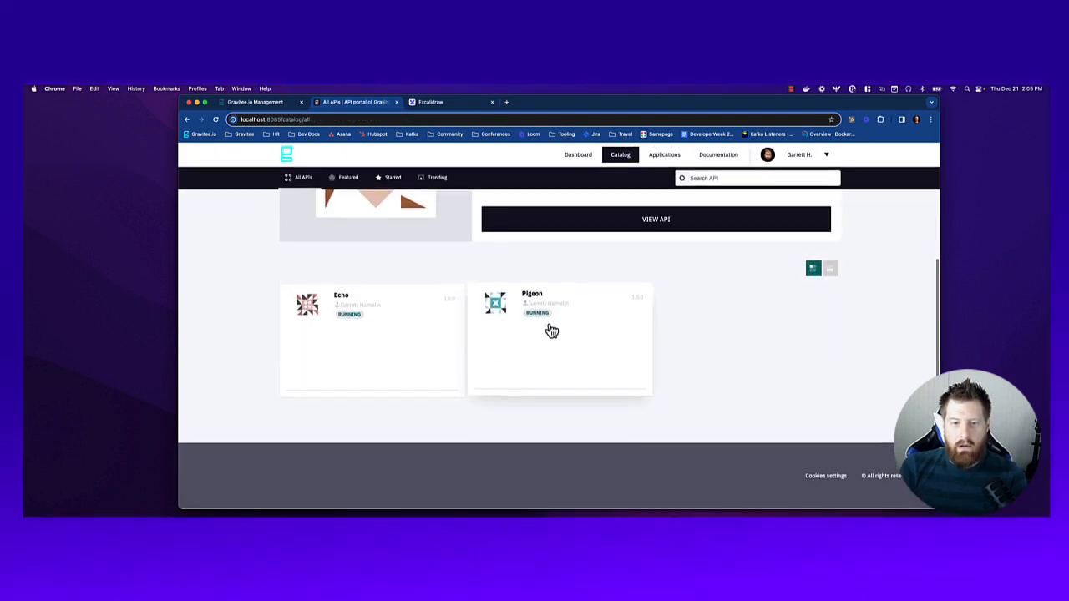
click(546, 326)
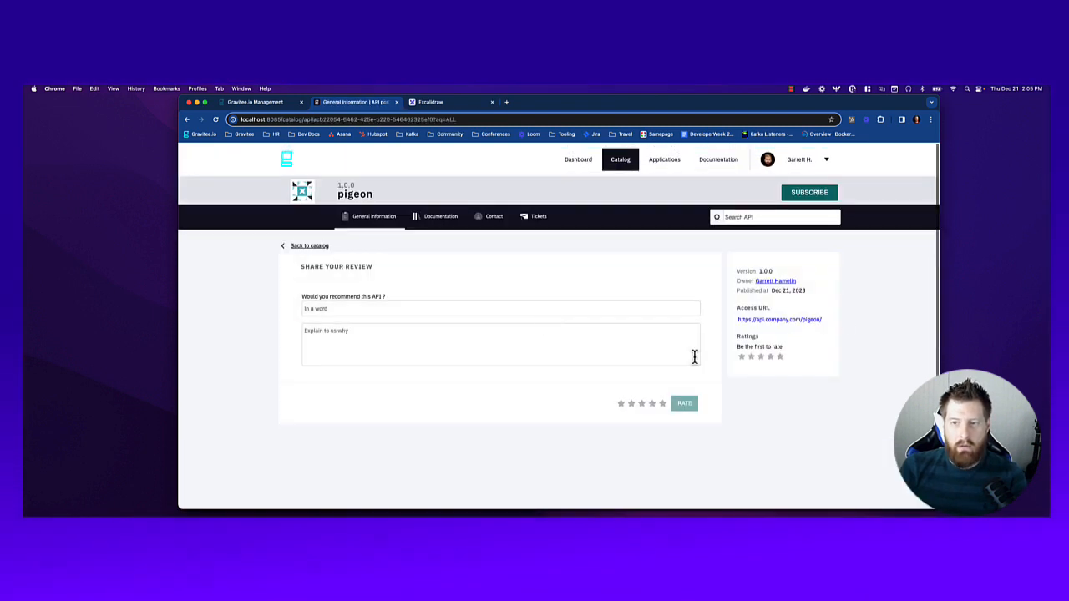
click(808, 200)
scroll(427, 346, down, 1)
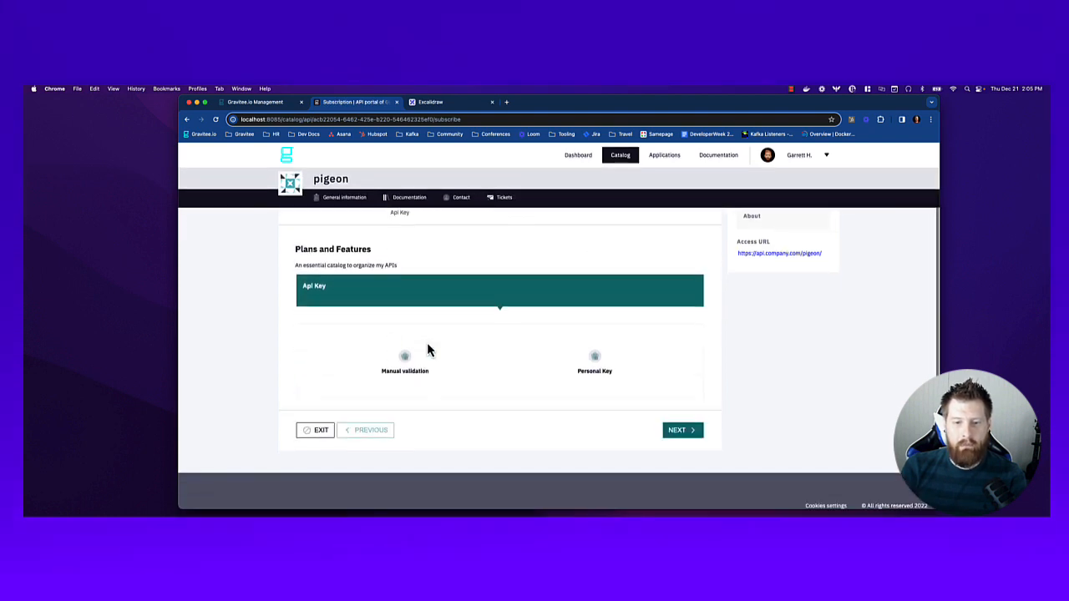
click(678, 431)
Step: Choose the producer application for the subscription and validate the request without a comment to the API owner
click(517, 307)
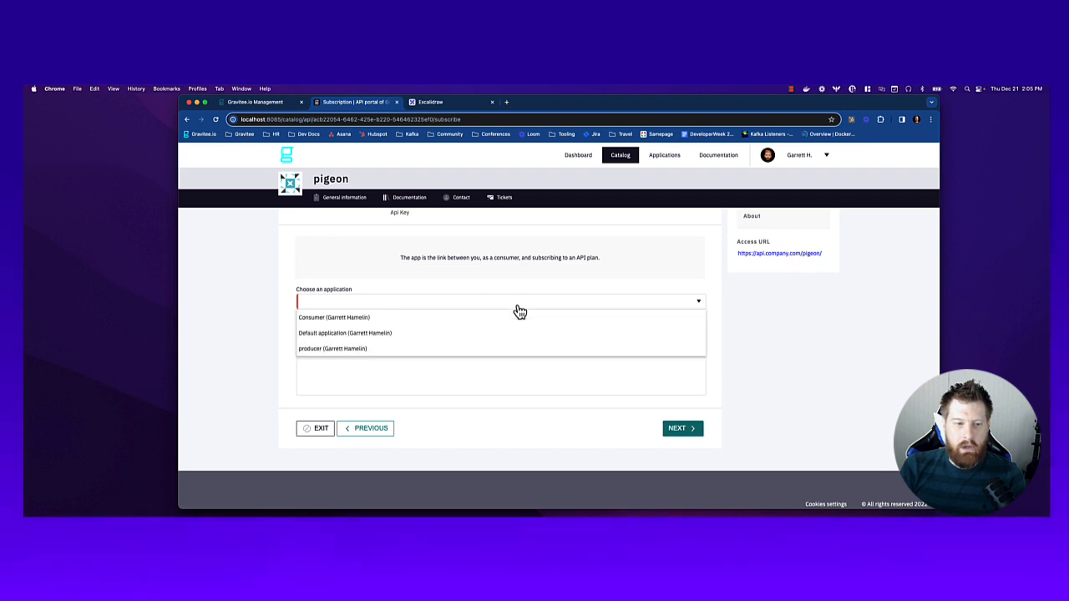
click(486, 350)
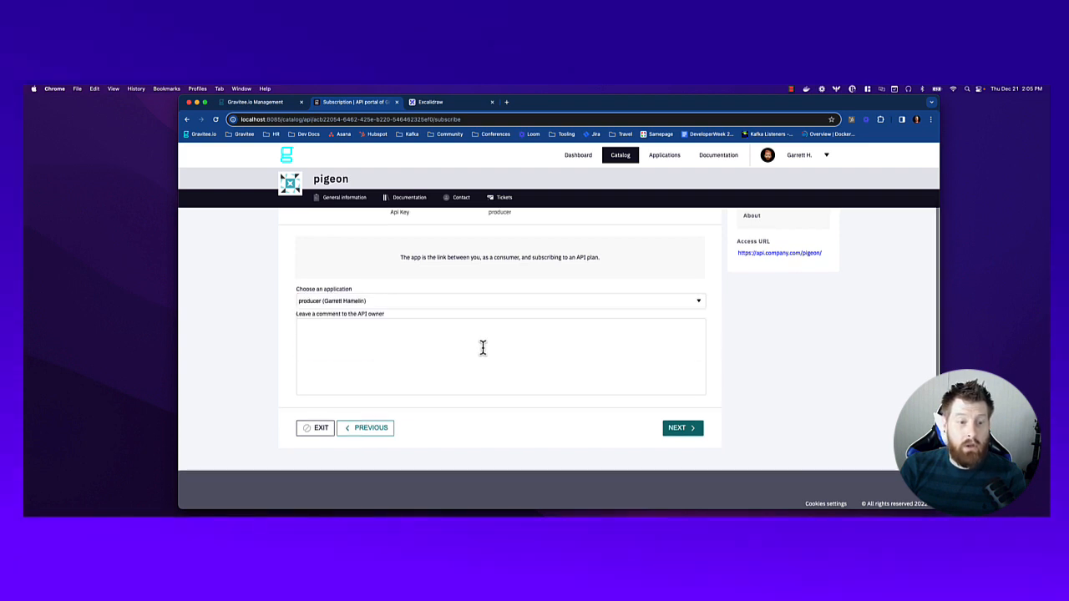
click(678, 430)
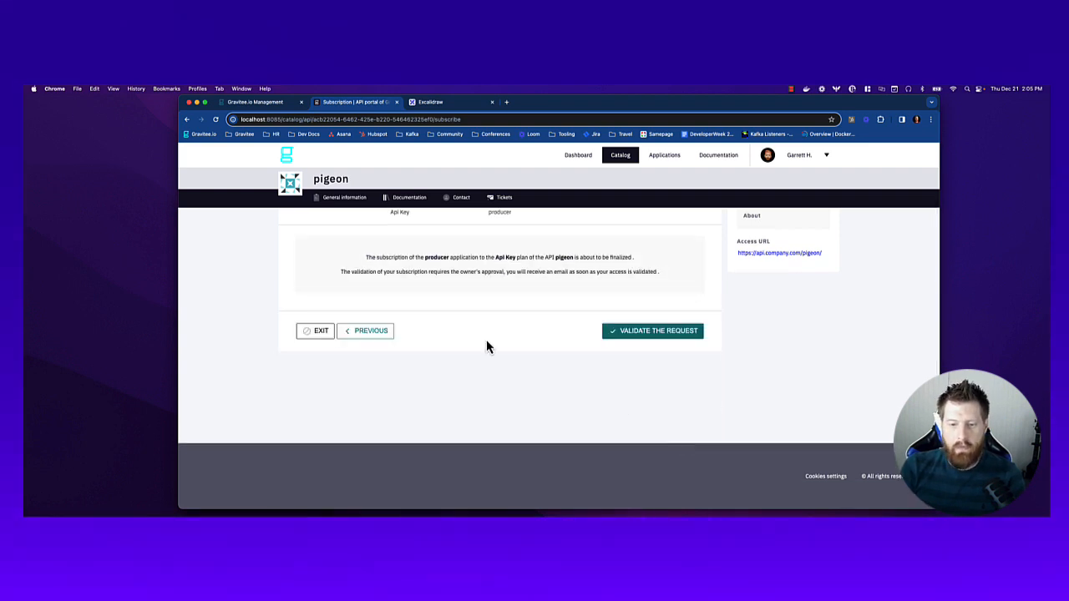
click(672, 333)
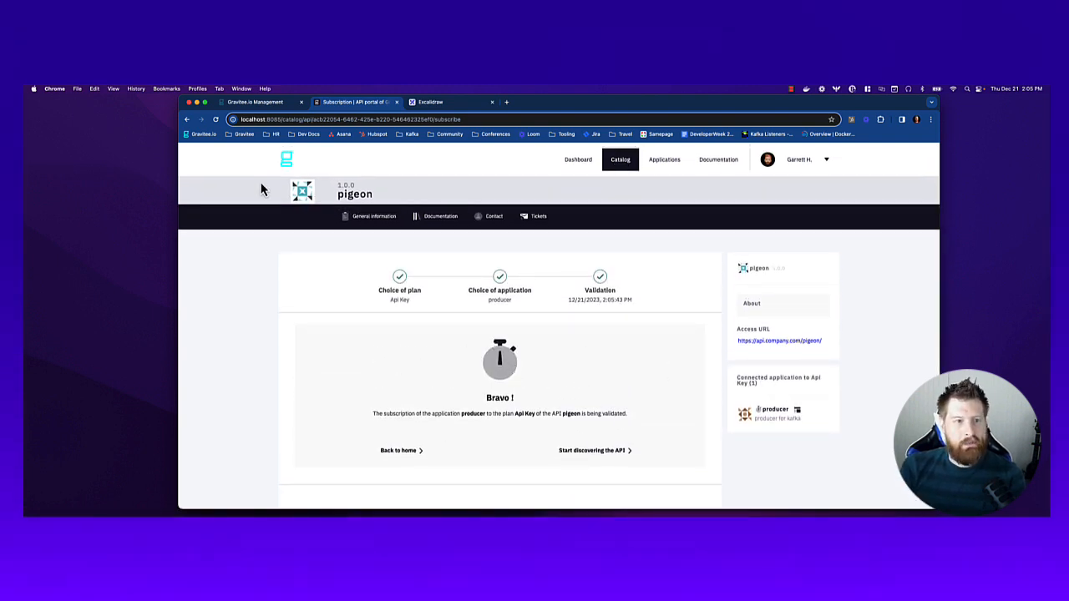
Step: Switch to API Management and validate the producer application's pending subscription to pigeon without a validation period or message
click(281, 106)
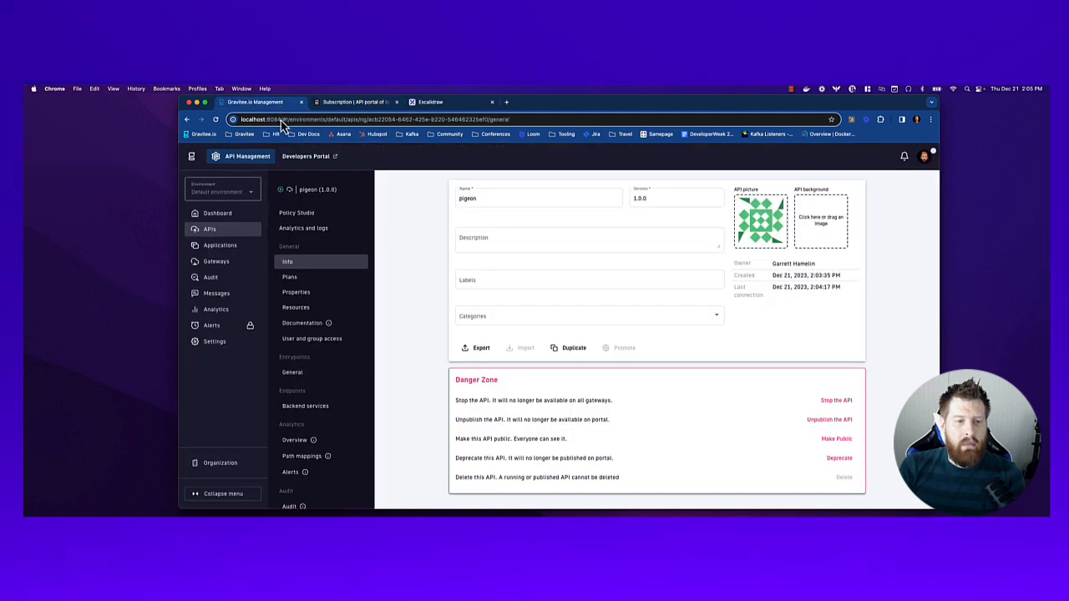
click(284, 282)
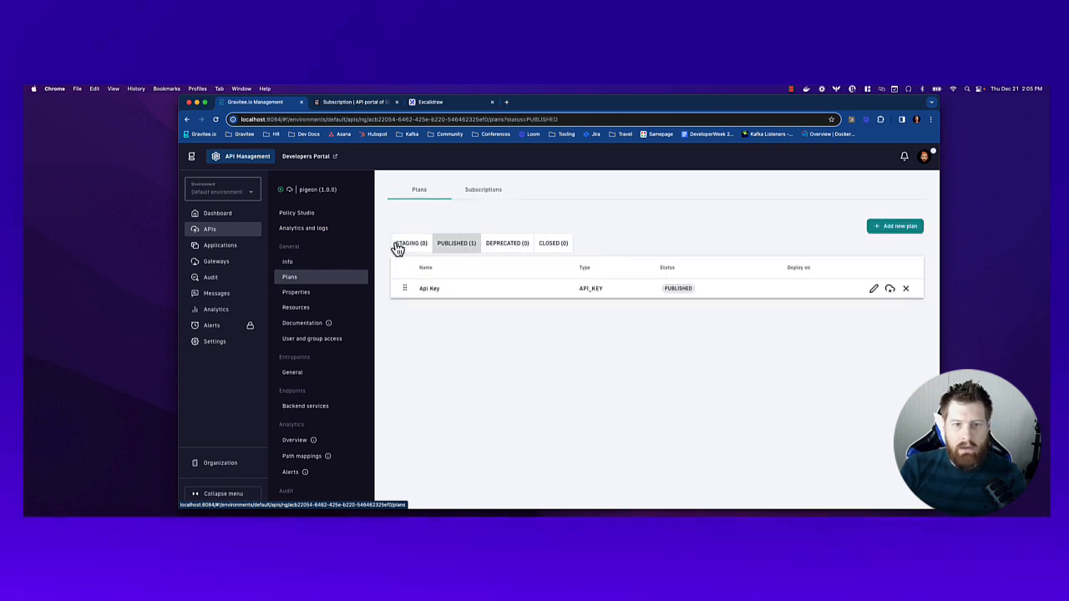
click(480, 192)
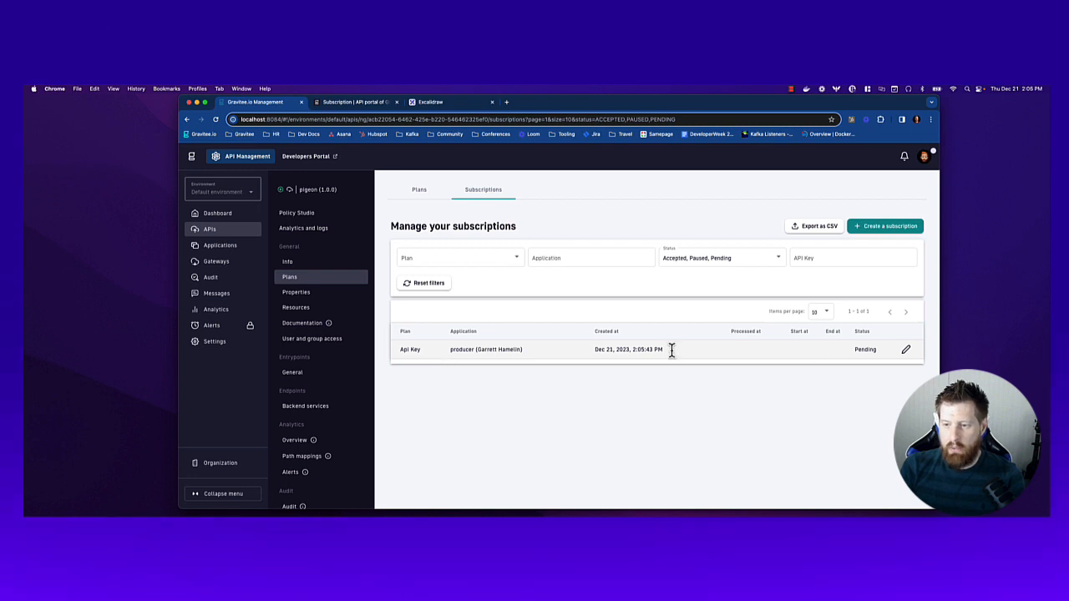
click(909, 353)
scroll(698, 386, down, 3)
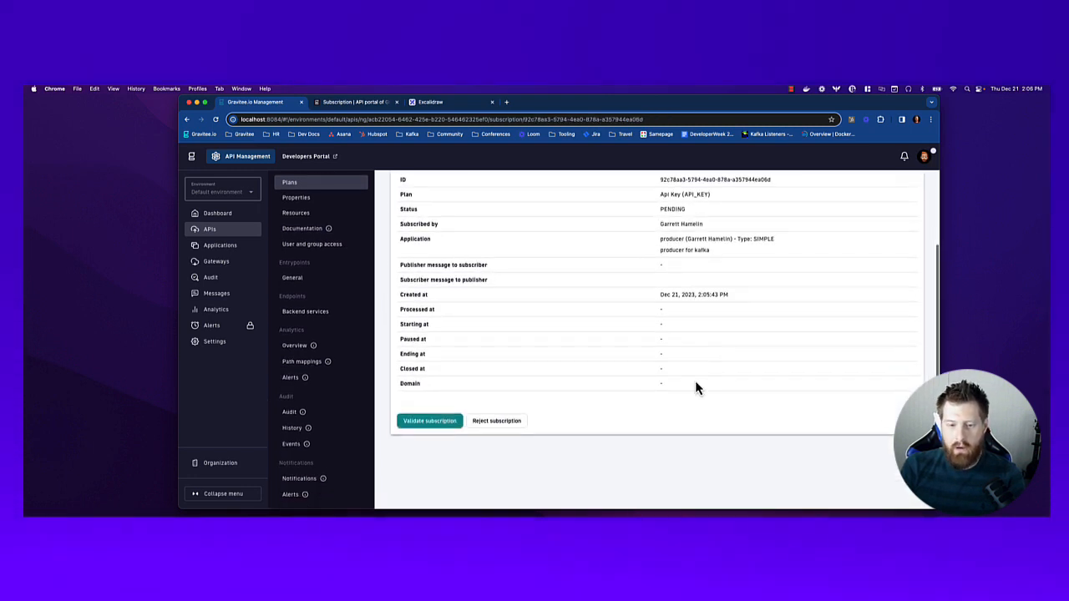
click(426, 424)
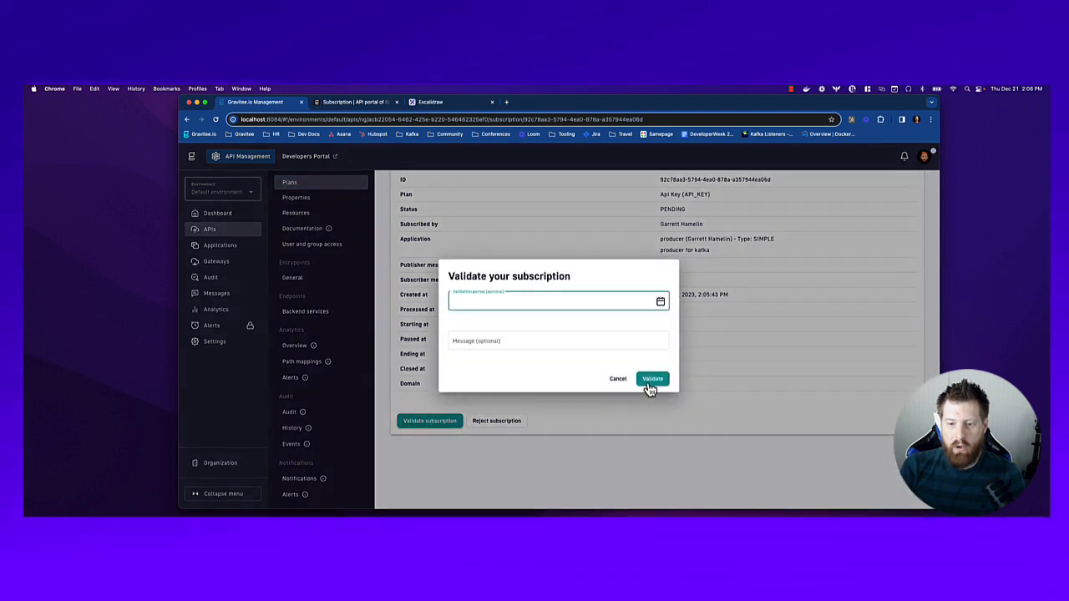
click(652, 380)
Step: Copy the API key of the producer application's subscription
scroll(667, 378, down, 3)
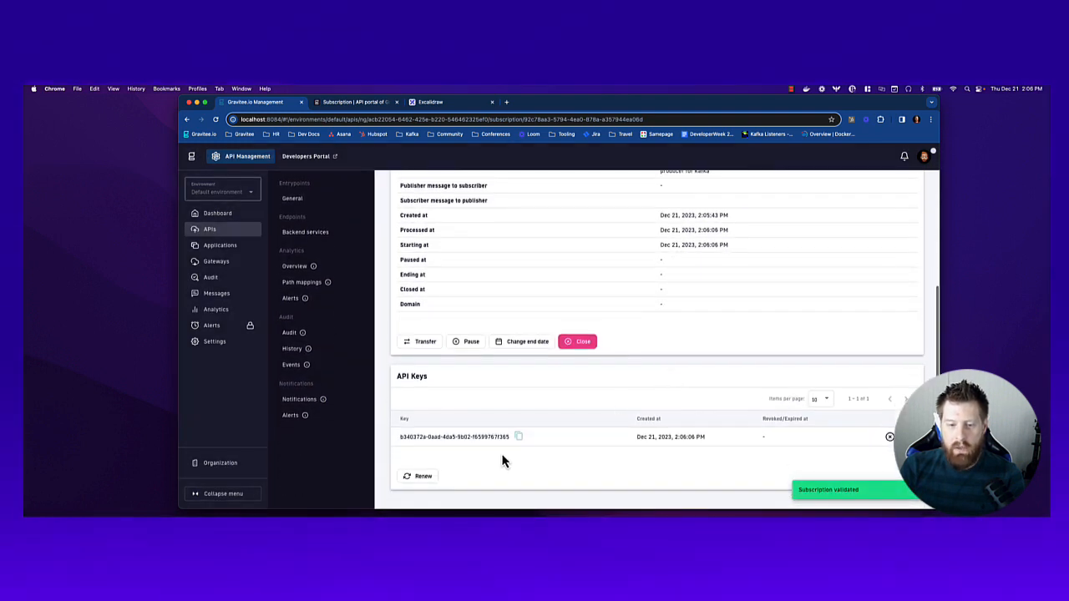
click(518, 437)
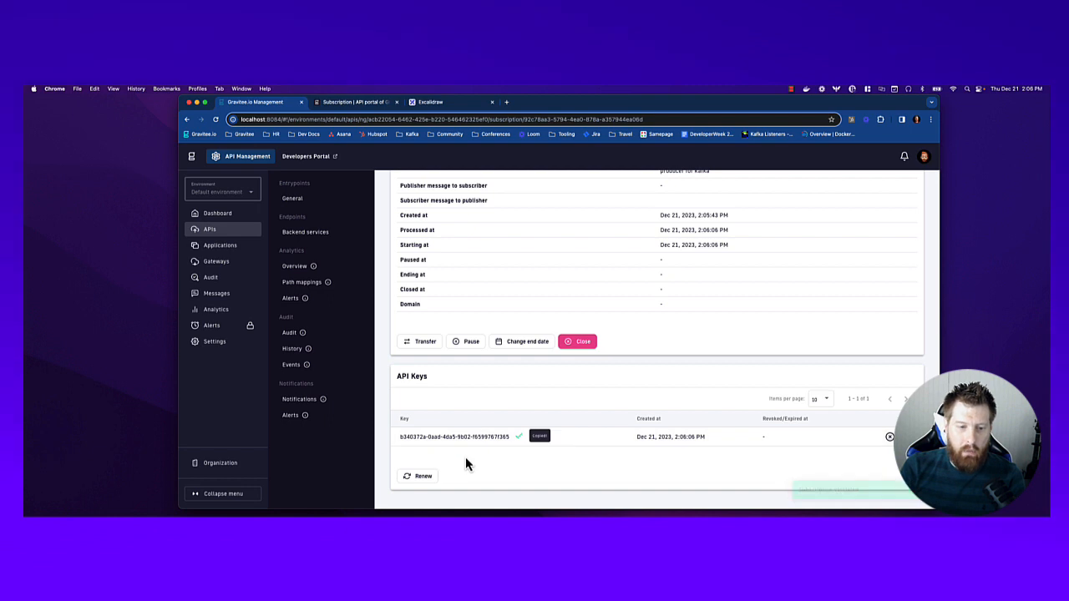
scroll(456, 331, up, 5)
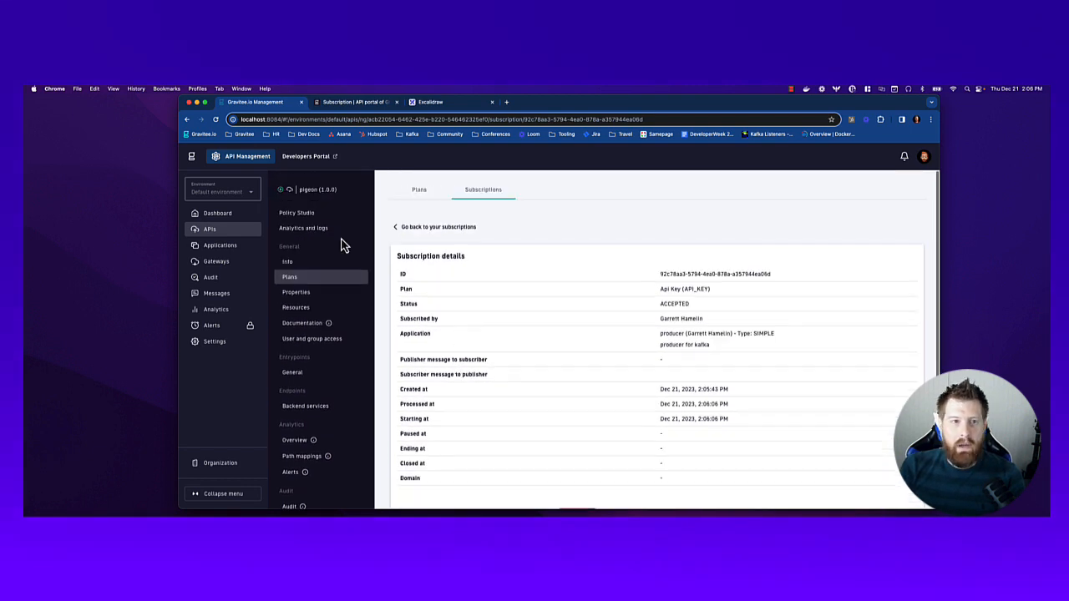
Step: Return to the Developers Portal and check the status of the producer application's subscription to pigeon
click(347, 102)
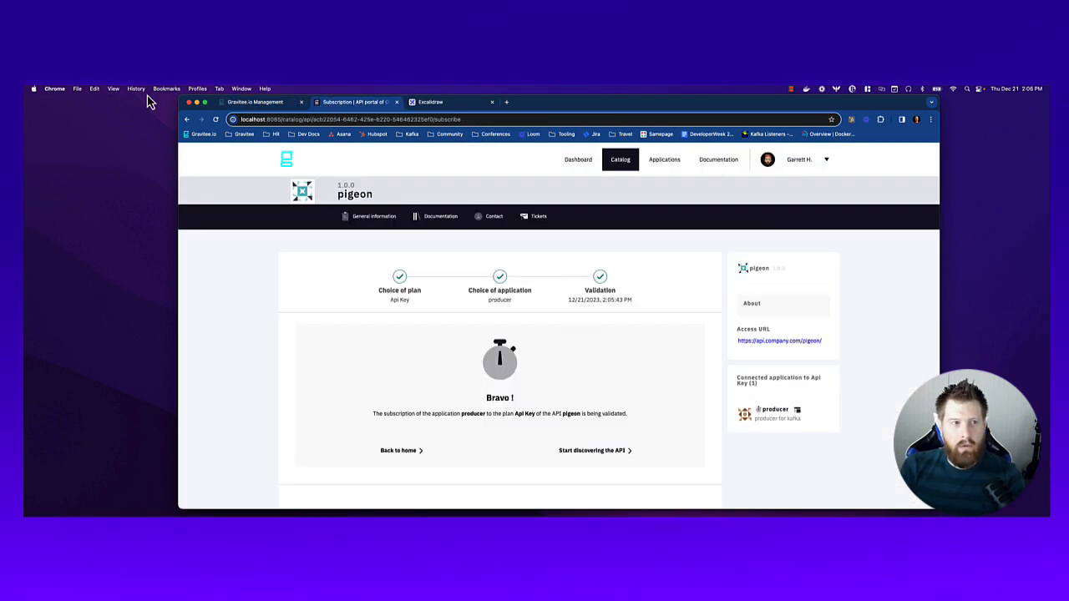
click(219, 122)
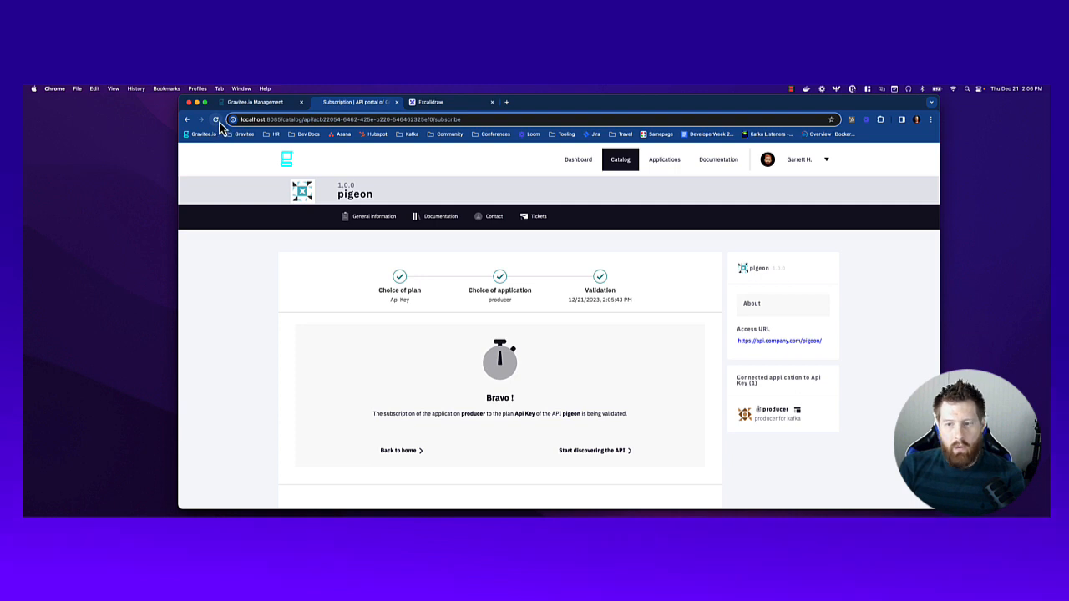
click(653, 164)
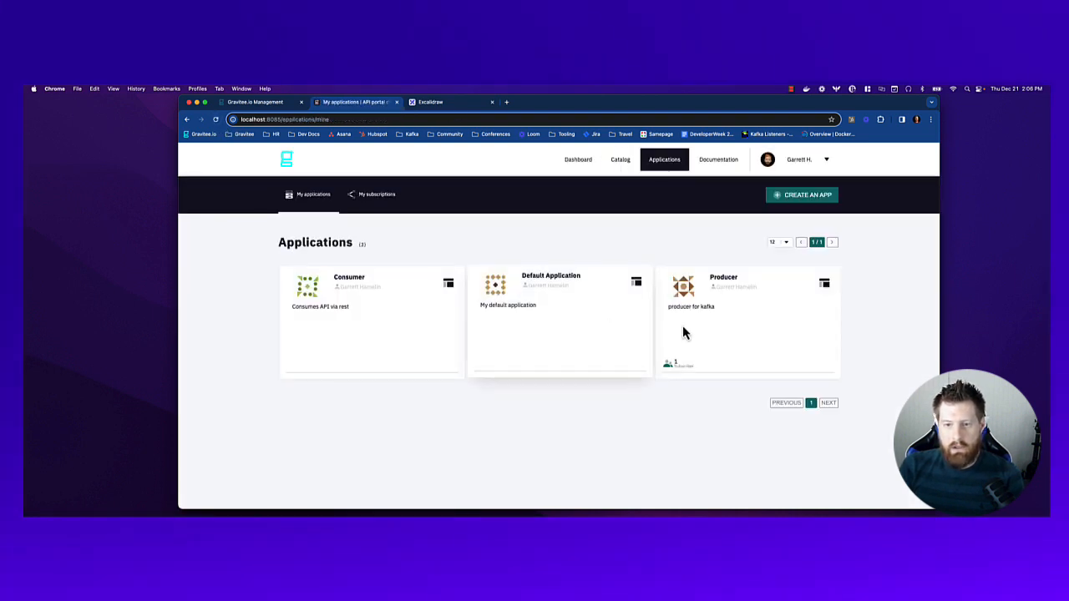
click(709, 321)
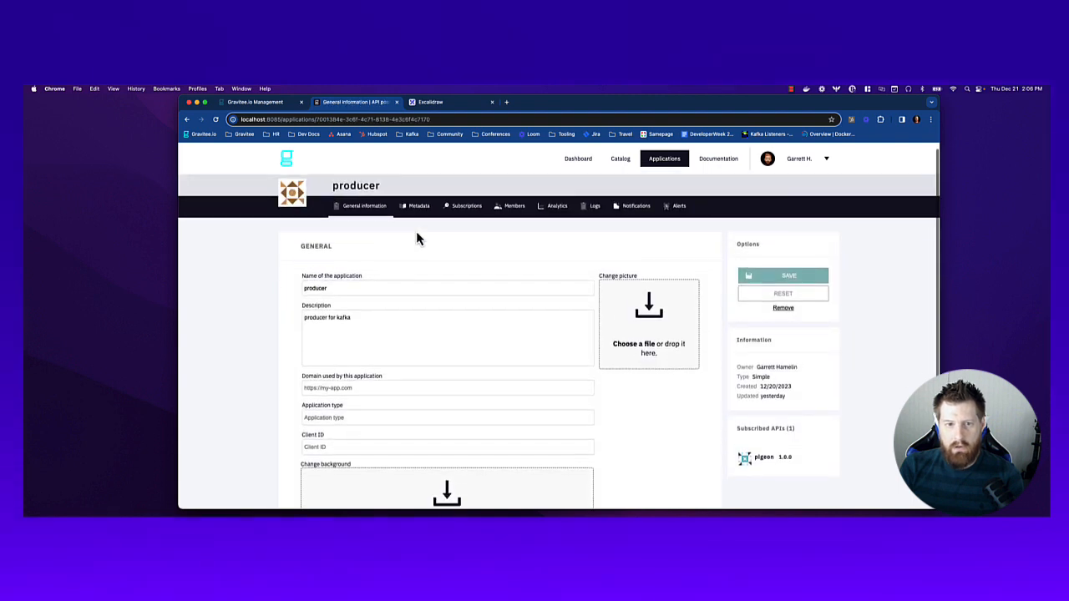
click(456, 203)
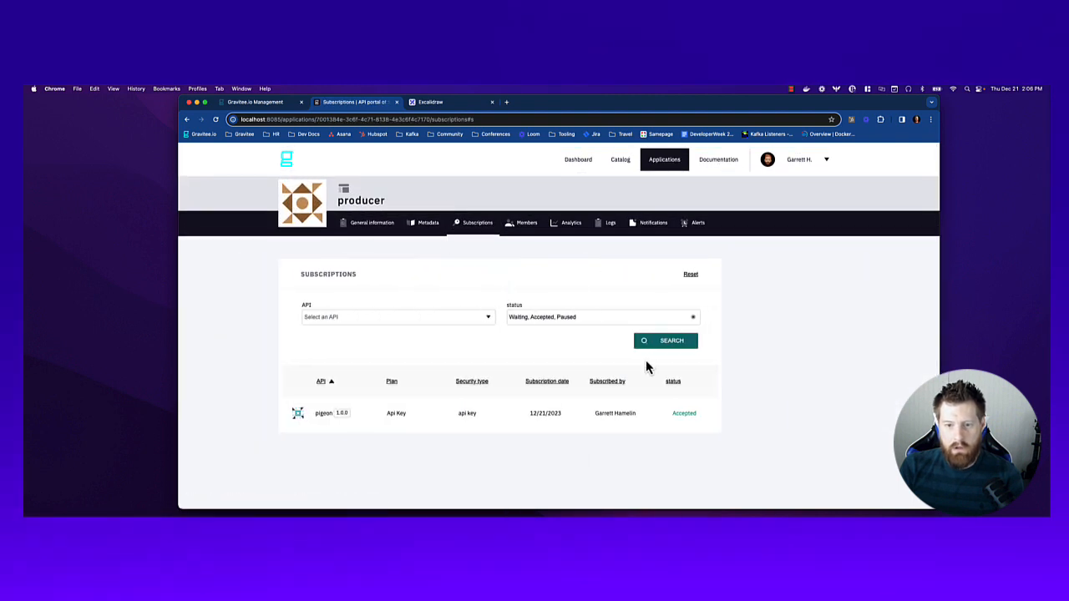
Step: Open the pigeon subscription of the producer application to view its API key, and switch to Visual Studio Code
click(365, 422)
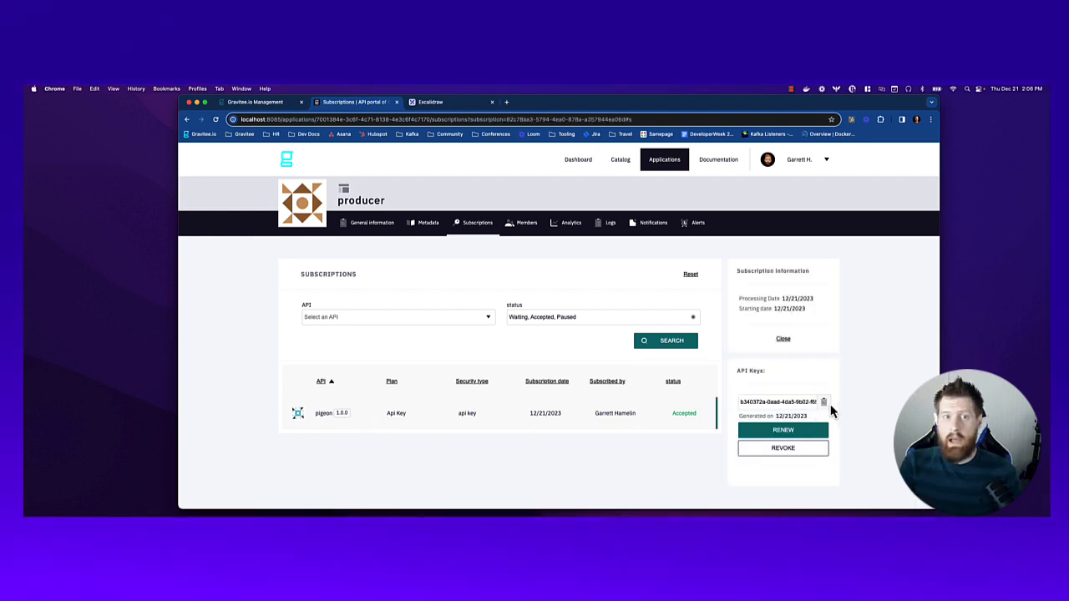
click(644, 504)
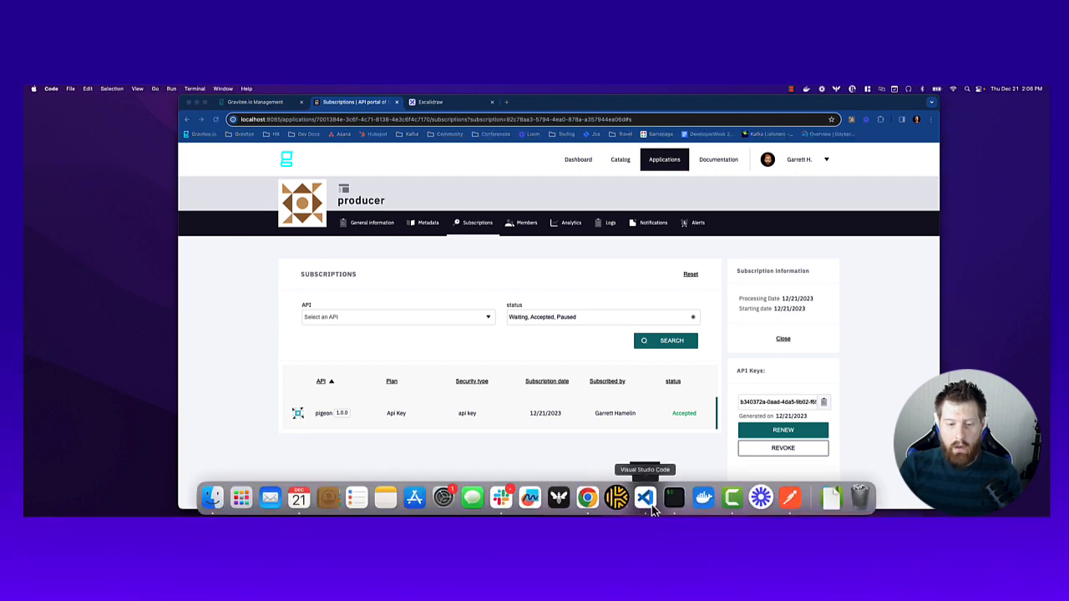
Step: Clear the output of both terminals of the Message-Gateway-Tut project
click(524, 495)
text(c)
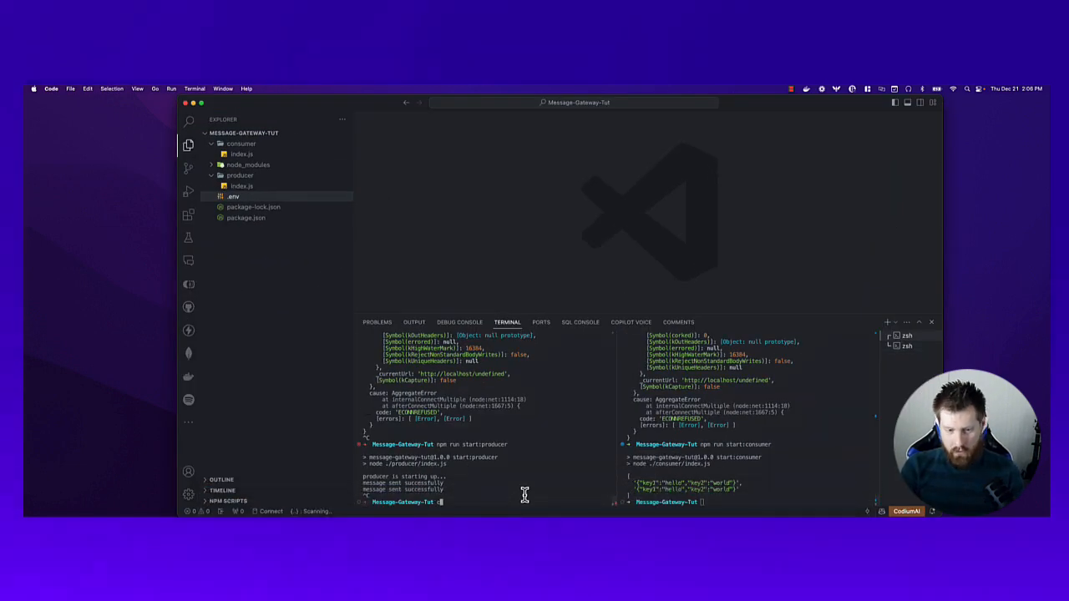
text(lear)
key(Return)
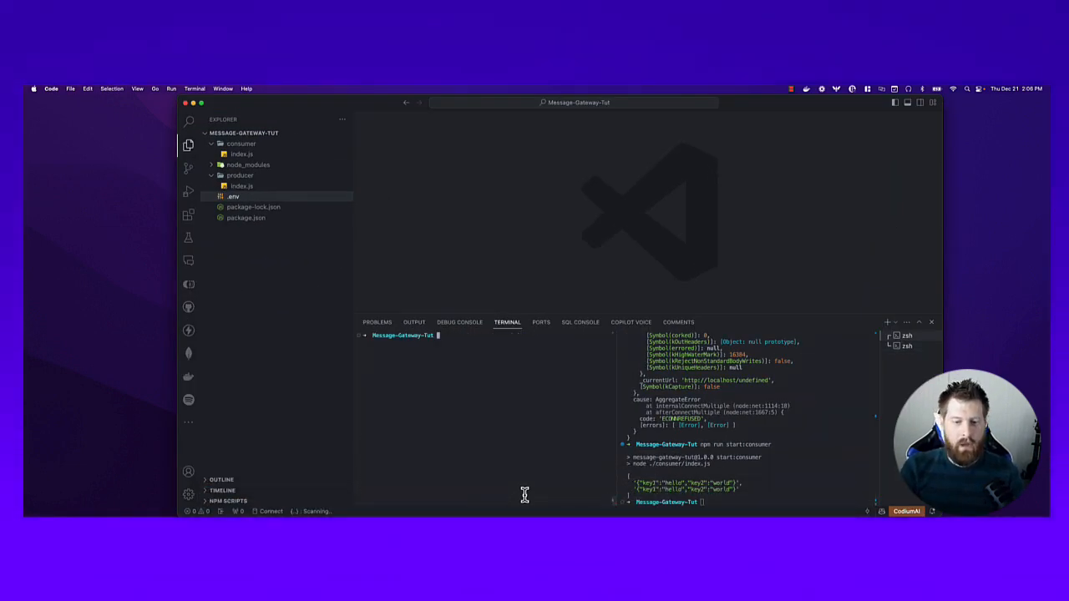
click(773, 496)
text(cler)
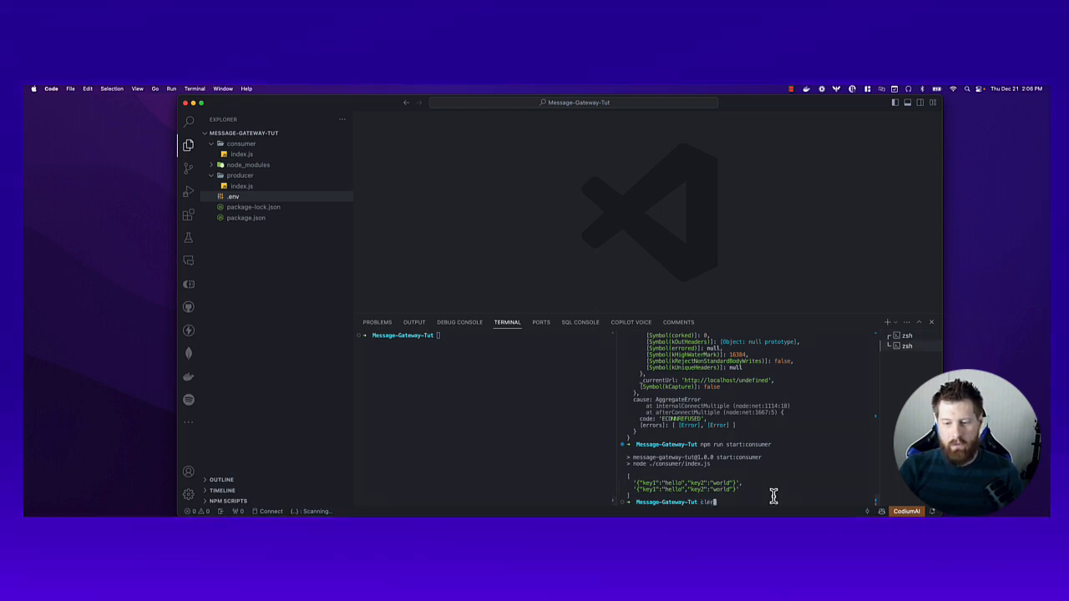
text(a)
key(Return)
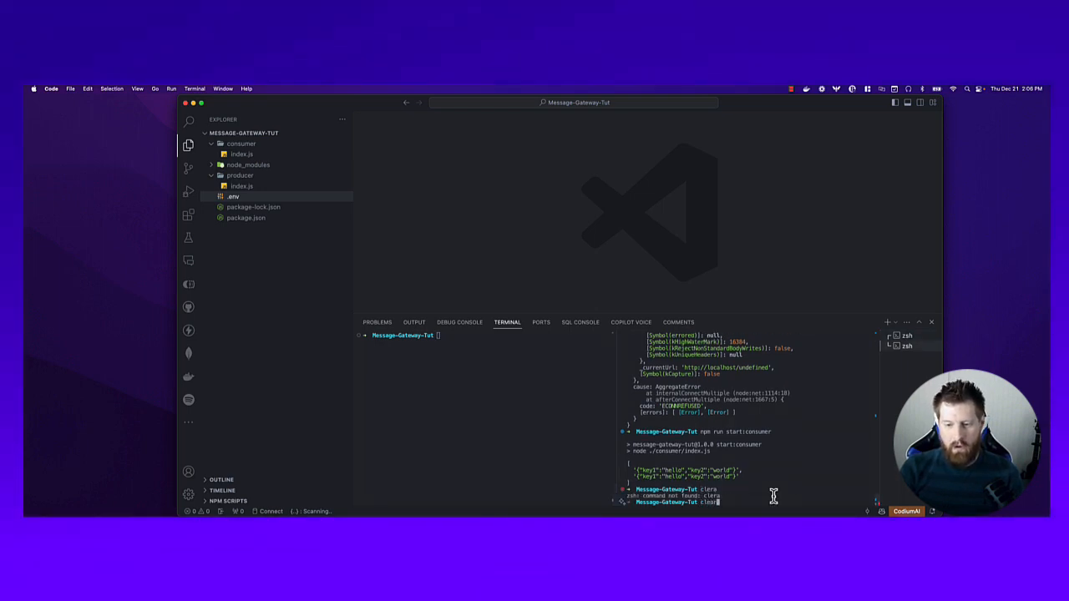
text(clear)
key(Return)
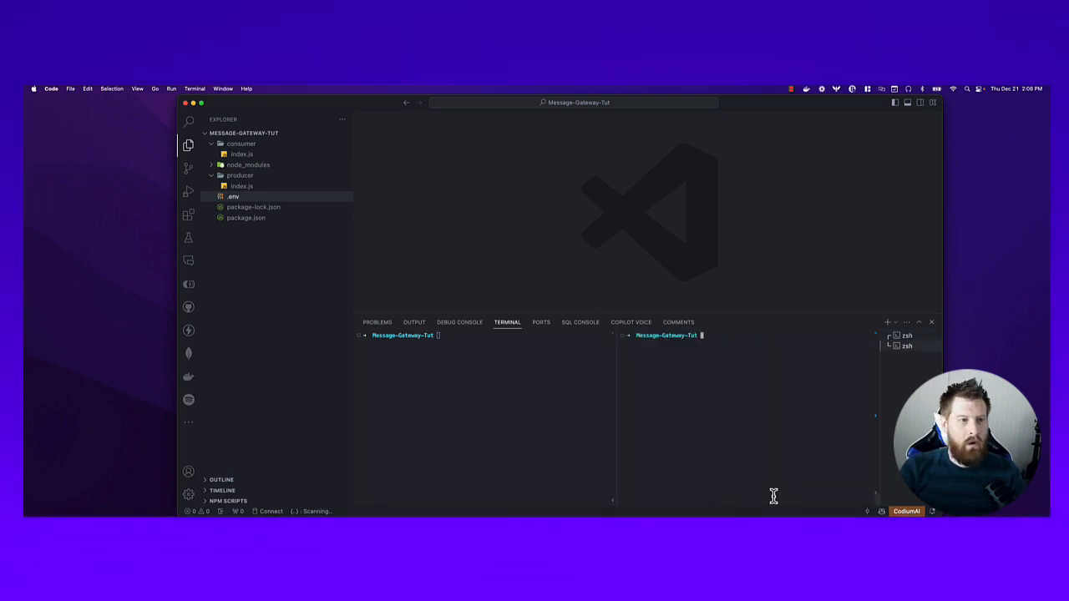
Step: Open the producer's index.js and review its data payload, API key header and send function
click(235, 186)
scroll(501, 213, up, 2)
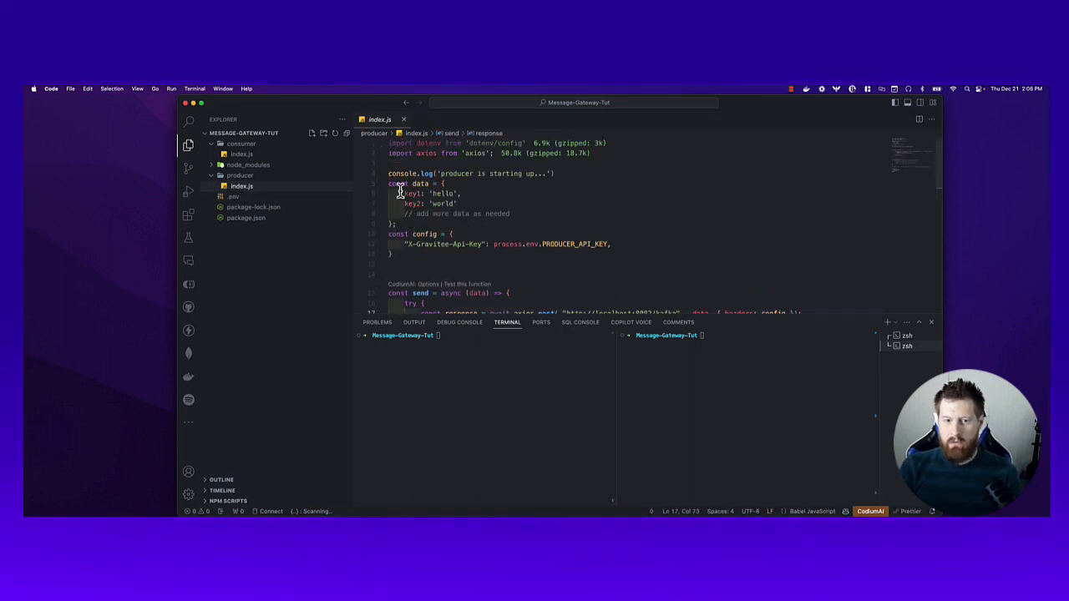
scroll(445, 213, down, 4)
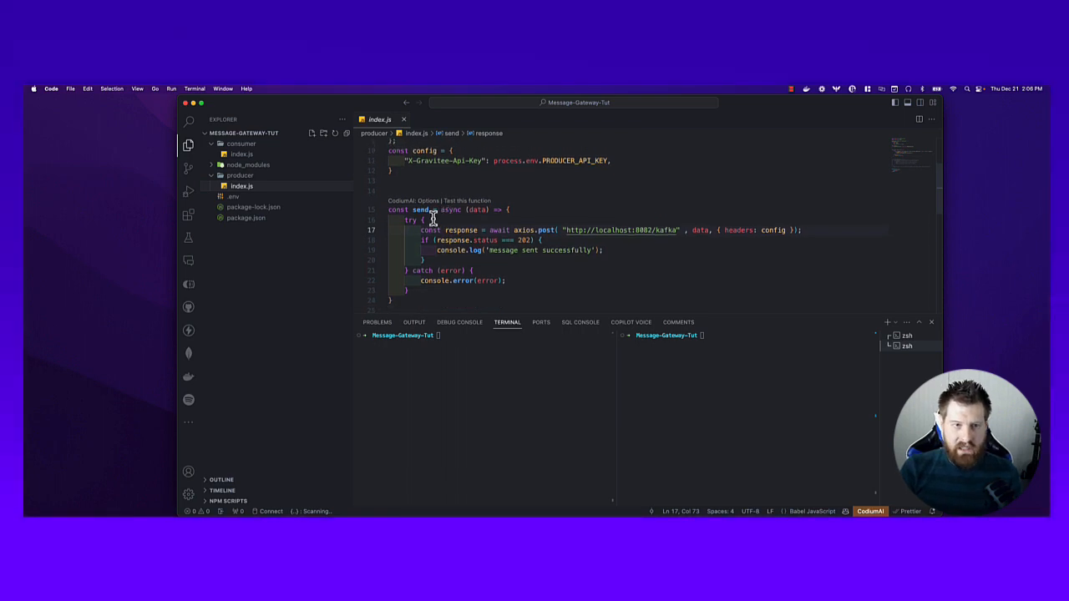
scroll(431, 218, down, 5)
scroll(430, 221, up, 8)
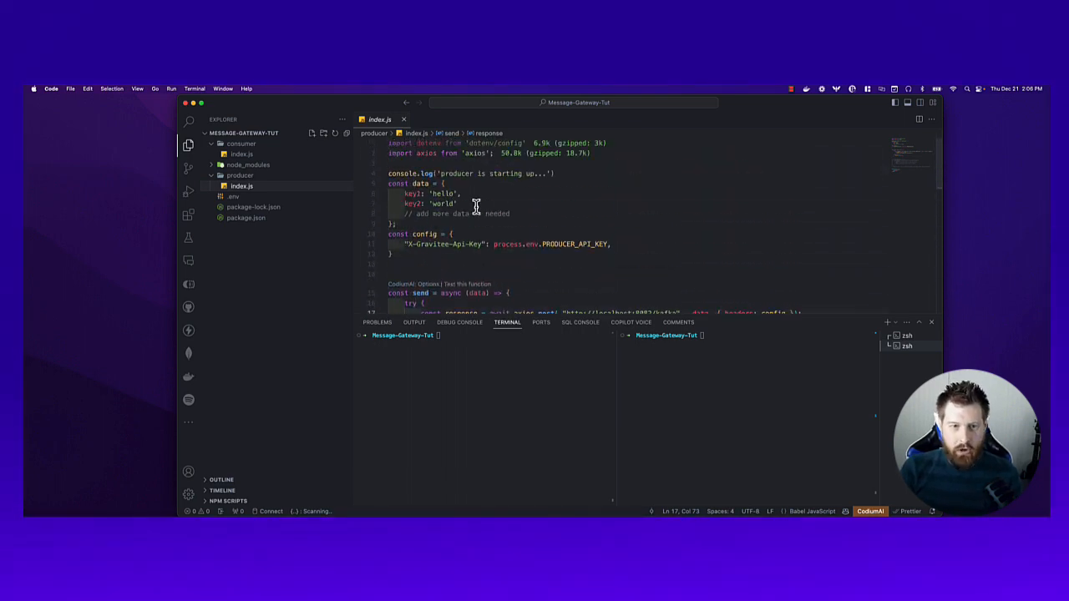
drag(475, 205, 405, 195)
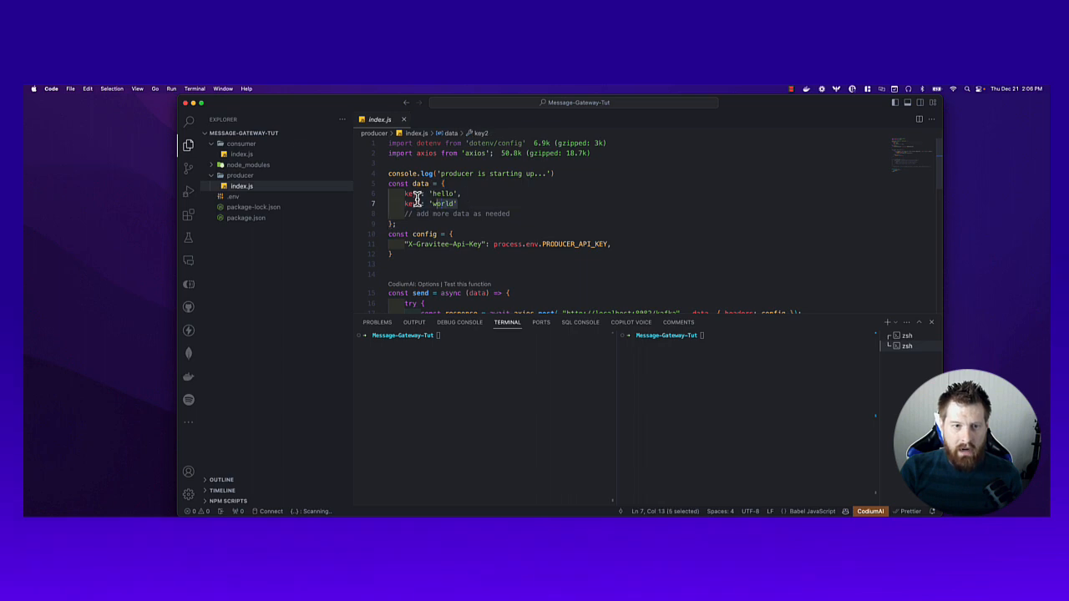
Step: In the .env file, replace the PRODUCER_API_KEY value with the copied API key and empty the CONSUMER_API_KEY value
click(233, 197)
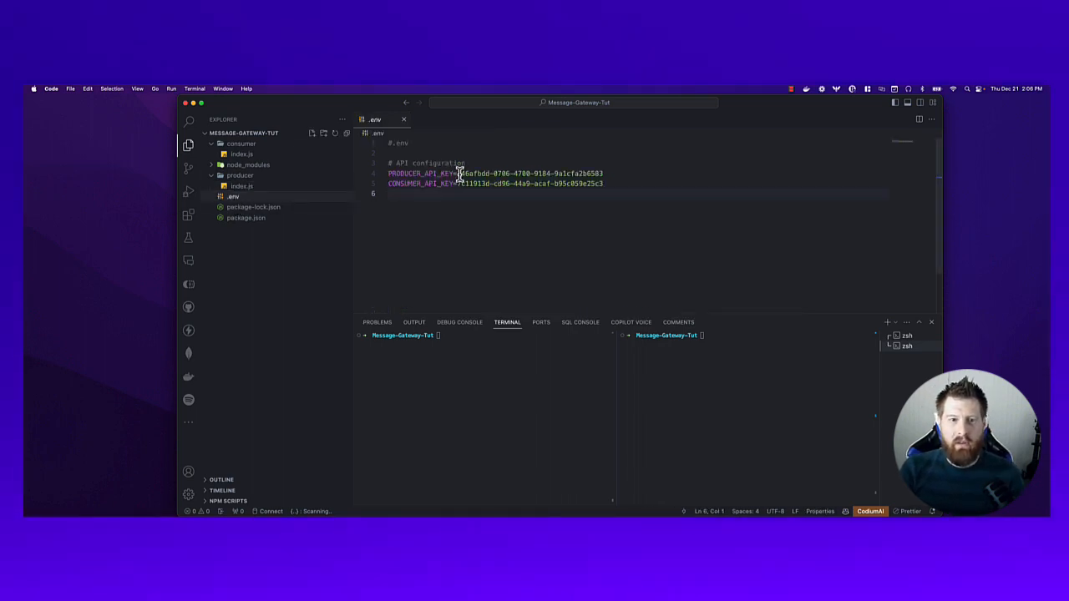
mouse_move(456, 172)
mouse_down()
mouse_move(602, 175)
mouse_move(458, 184)
mouse_up()
key(super+v)
key(BackSpace)
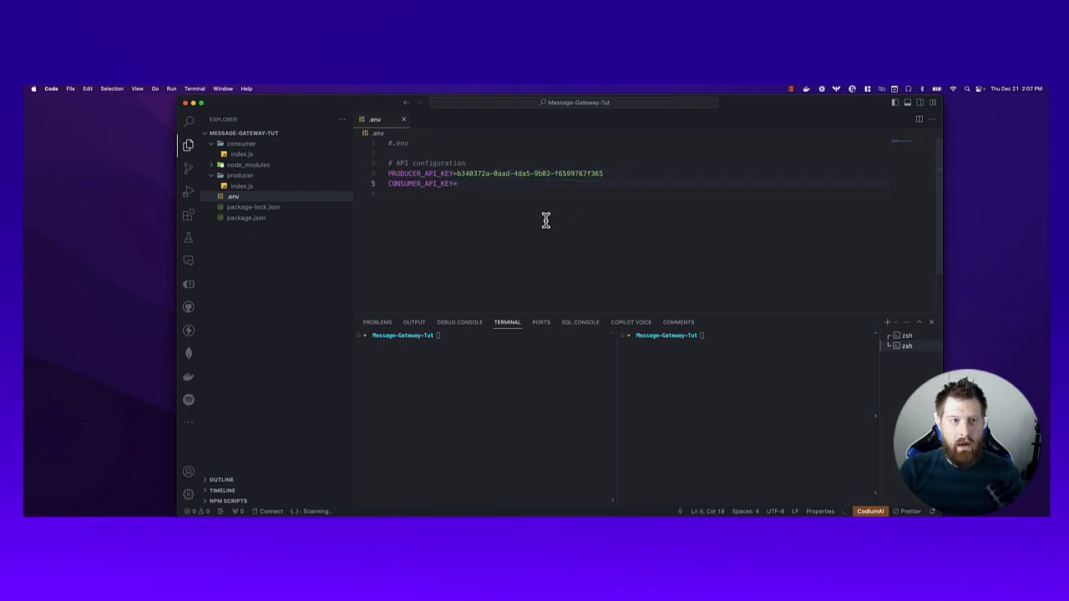
Step: Check the consumer's index.js, return to the producer's index.js and run the producer script in the first terminal
click(237, 155)
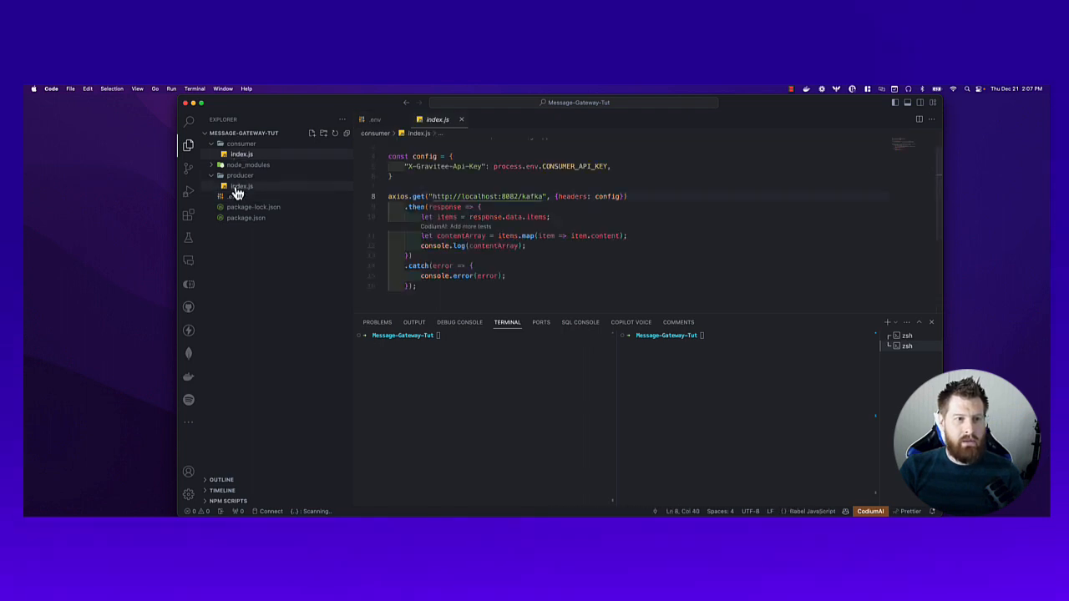
click(240, 186)
click(430, 368)
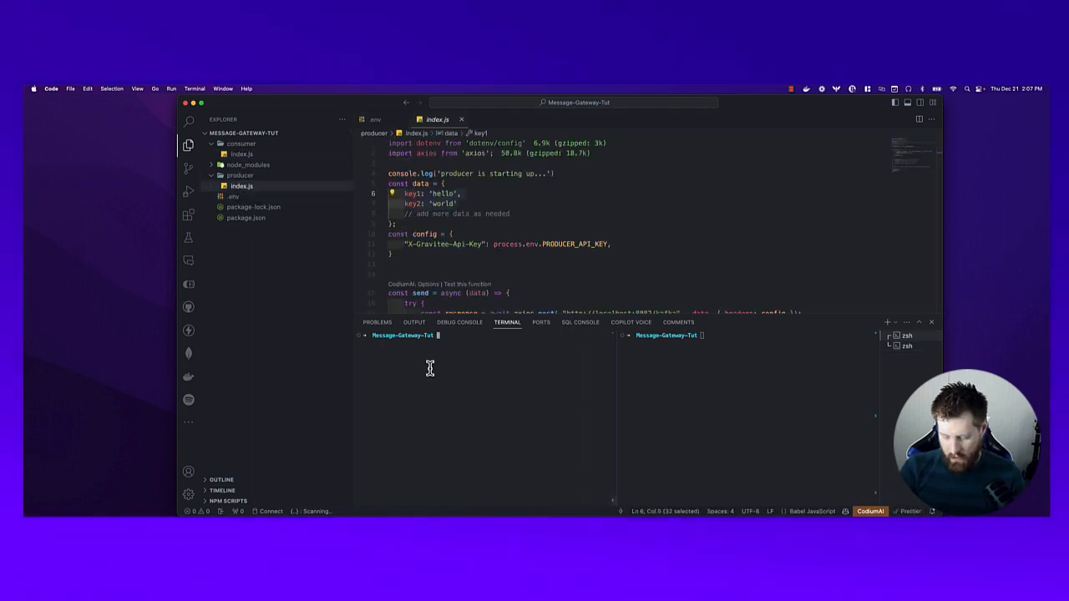
key(Up)
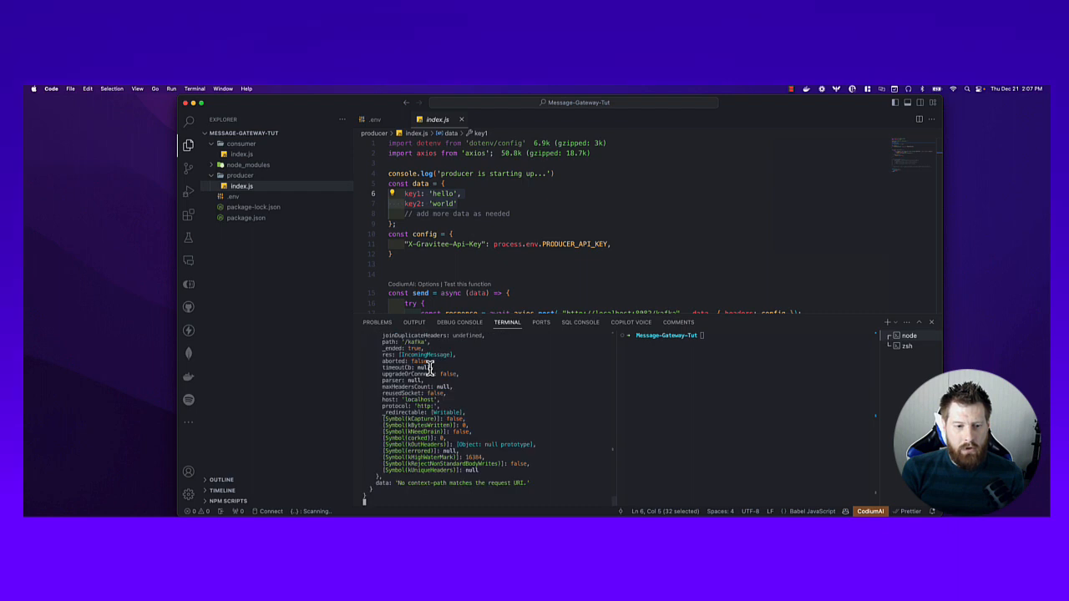
Step: Examine the request header, path and response data in the producer's terminal output
scroll(472, 424, up, 1)
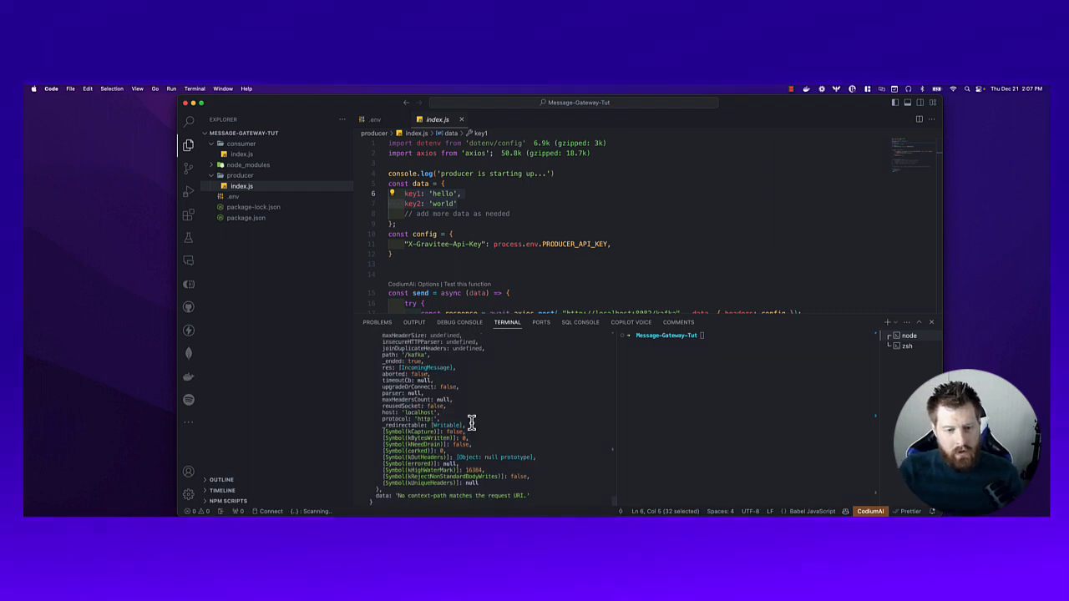
key(super+Tab)
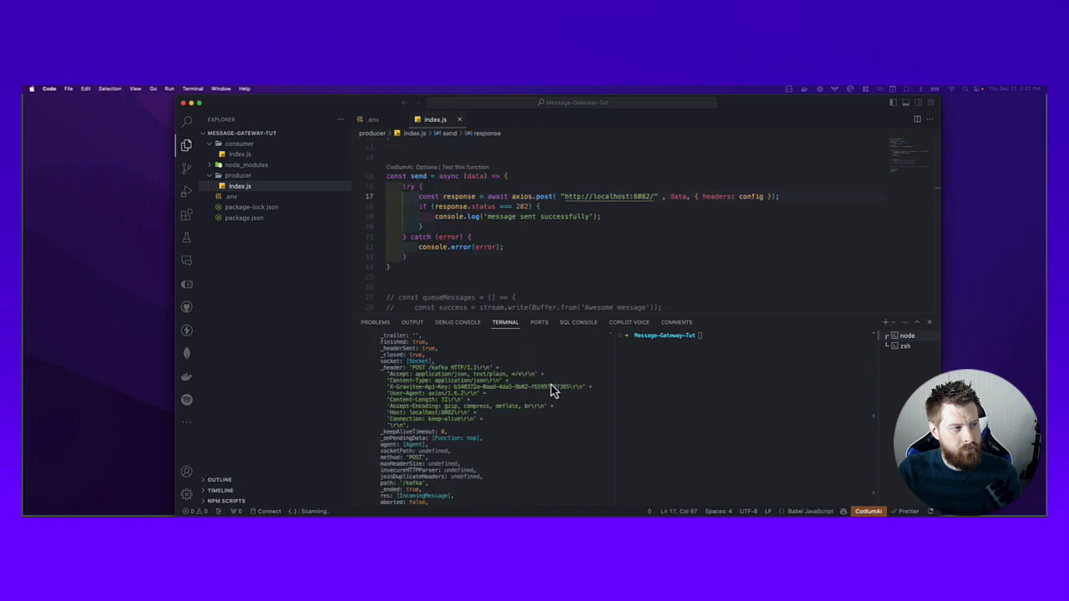
scroll(553, 389, down, 2)
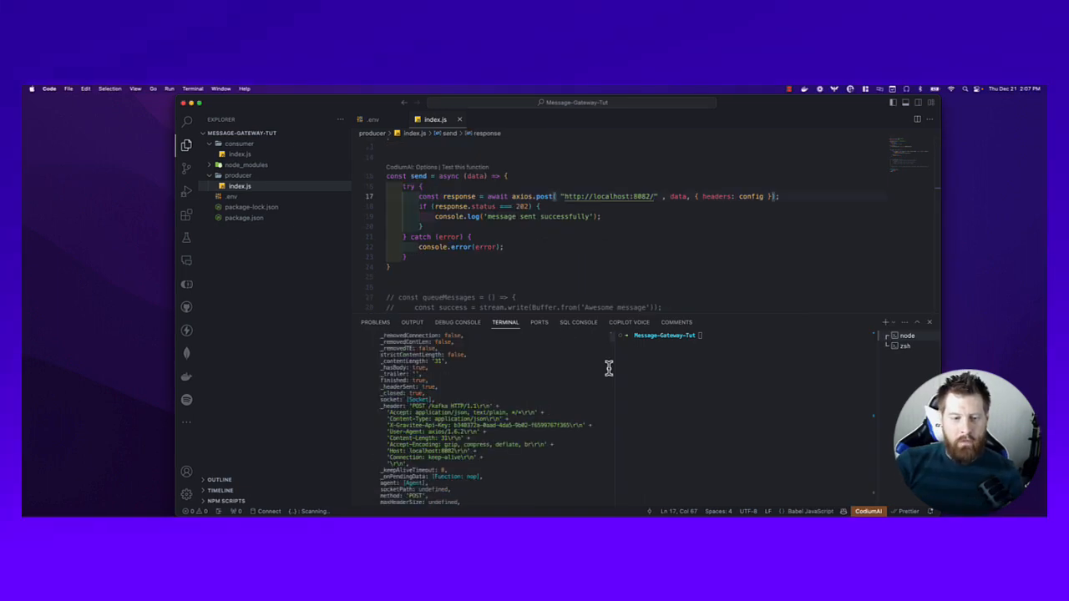
scroll(510, 364, down, 3)
scroll(509, 363, up, 3)
scroll(469, 409, down, 8)
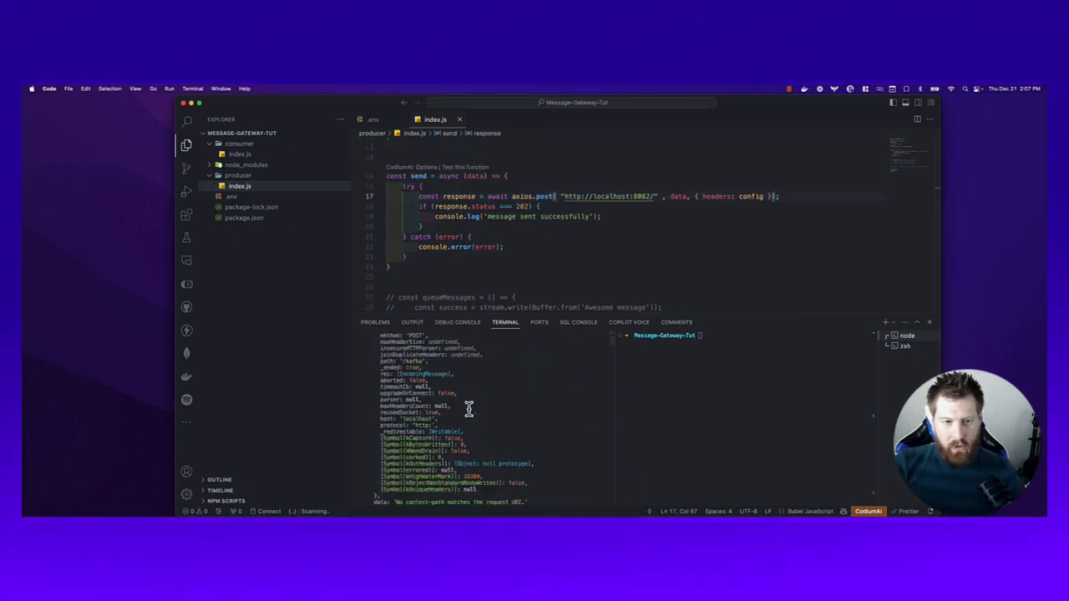
scroll(469, 410, up, 20)
scroll(468, 409, down, 10)
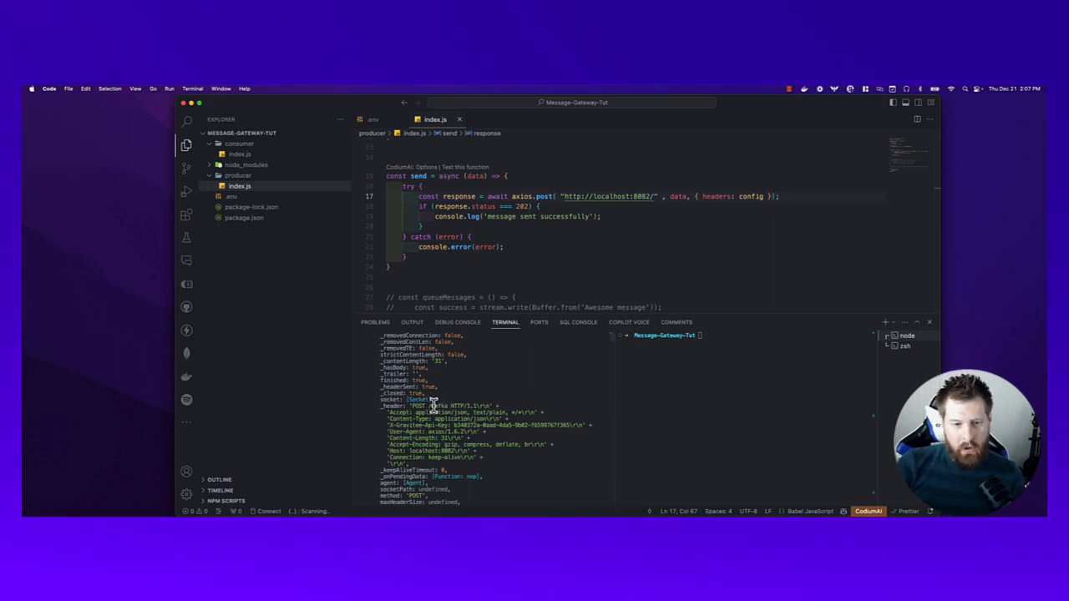
Step: Switch to API Management in Chrome and look up pigeon's context path in its general info and the APIs list
mouse_move(585, 500)
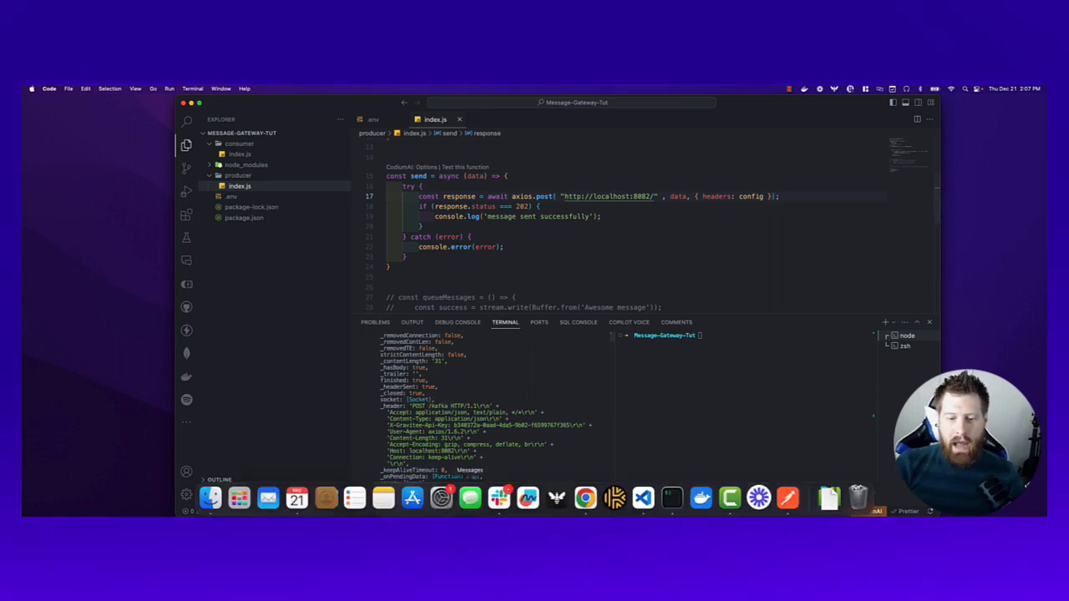
click(587, 504)
click(260, 101)
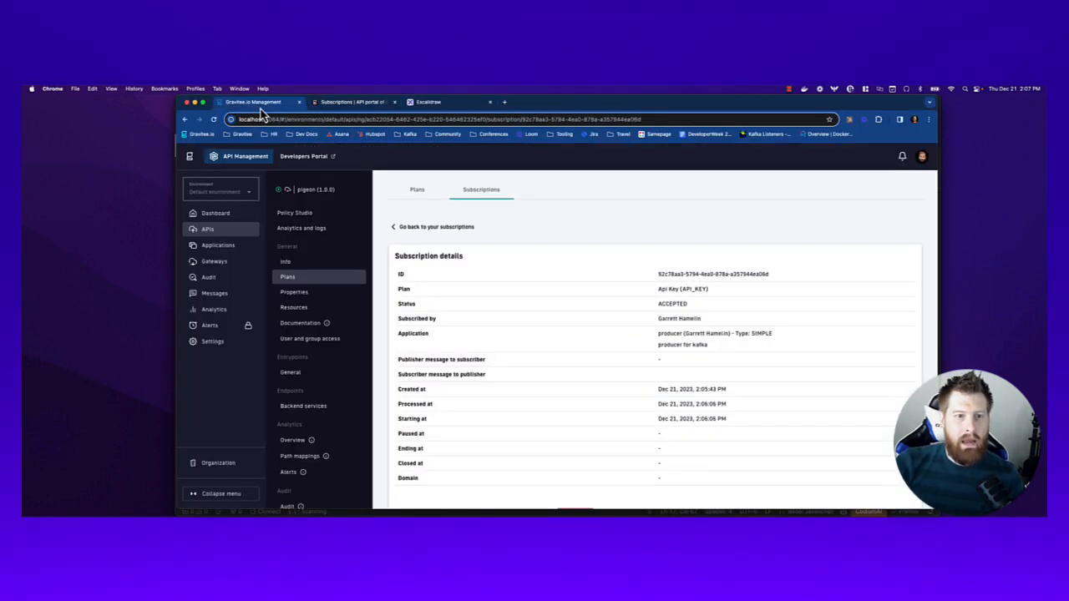
click(285, 264)
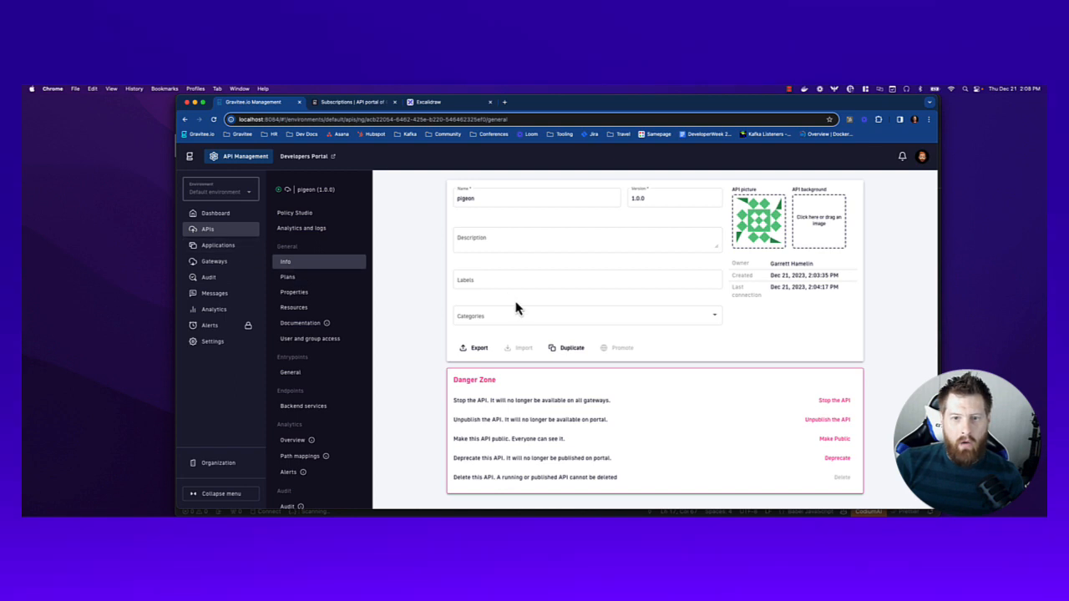
scroll(515, 307, down, 2)
scroll(516, 305, up, 2)
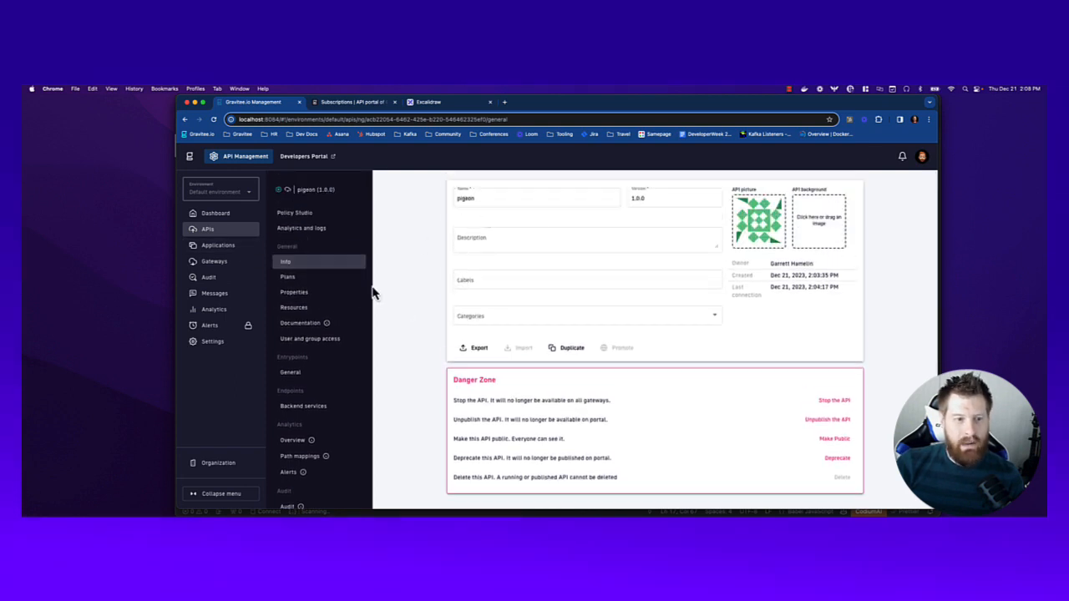
click(208, 231)
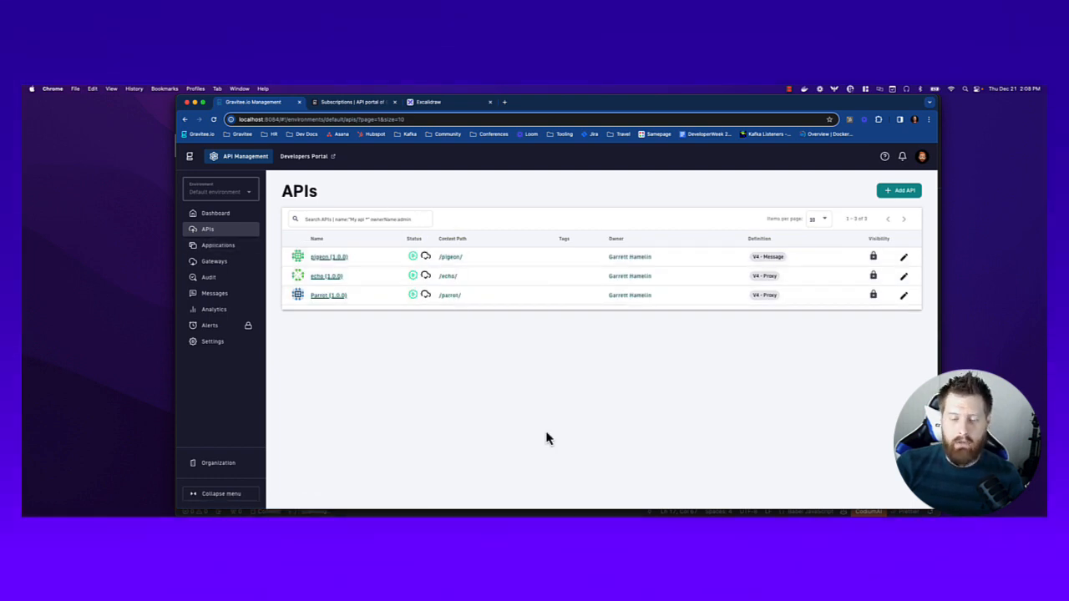
mouse_move(584, 505)
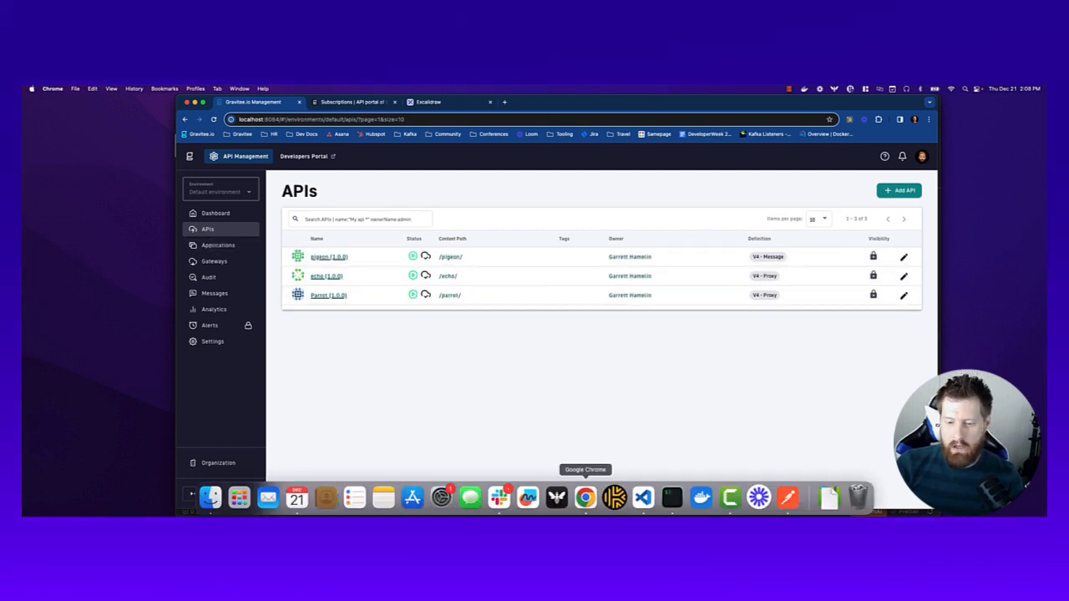
click(634, 509)
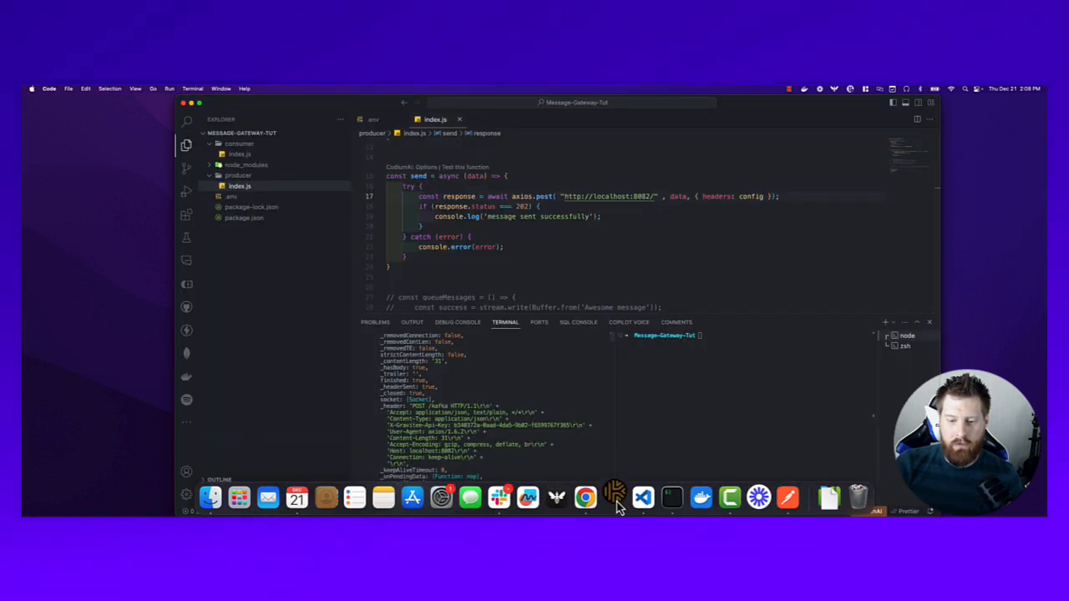
right_click(617, 506)
click(619, 468)
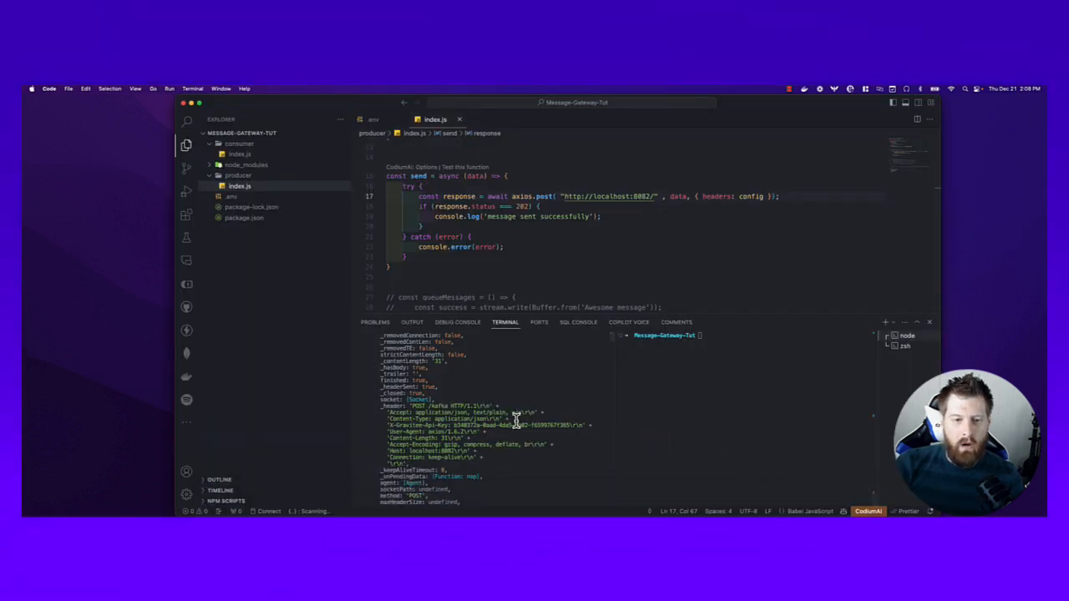
scroll(512, 419, down, 1)
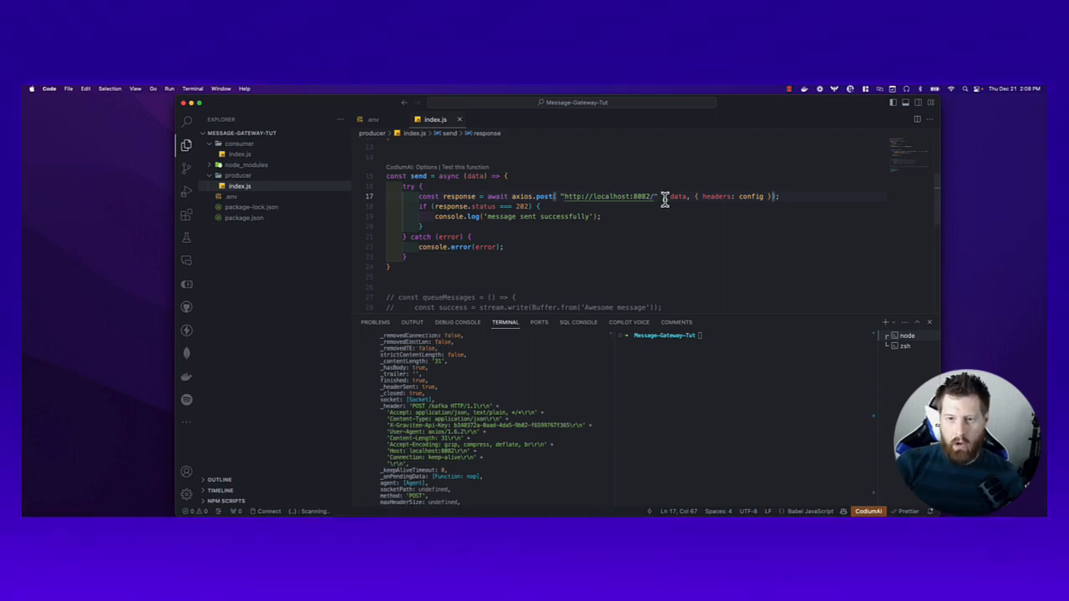
text(pigeon)
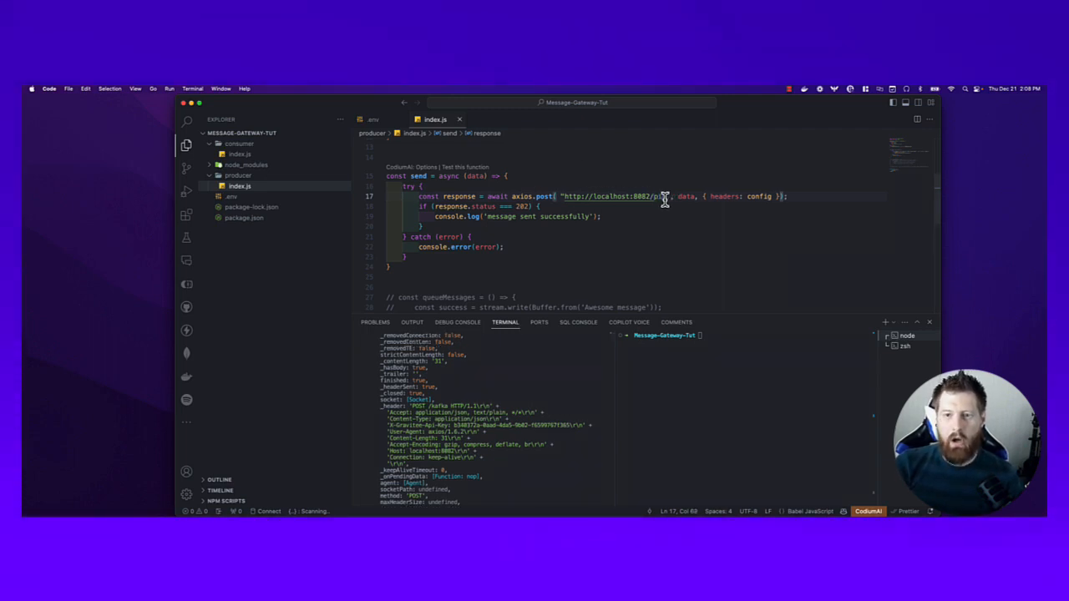
Step: Review the producer's send function and setInterval call along with the request URL in the terminal output
scroll(660, 208, up, 1)
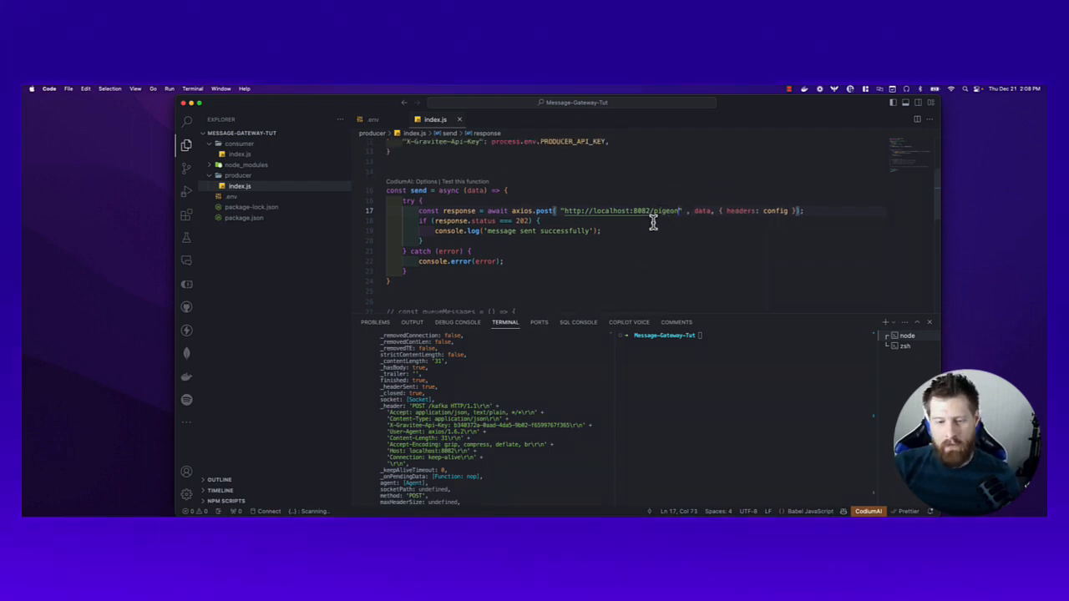
scroll(501, 250, down, 5)
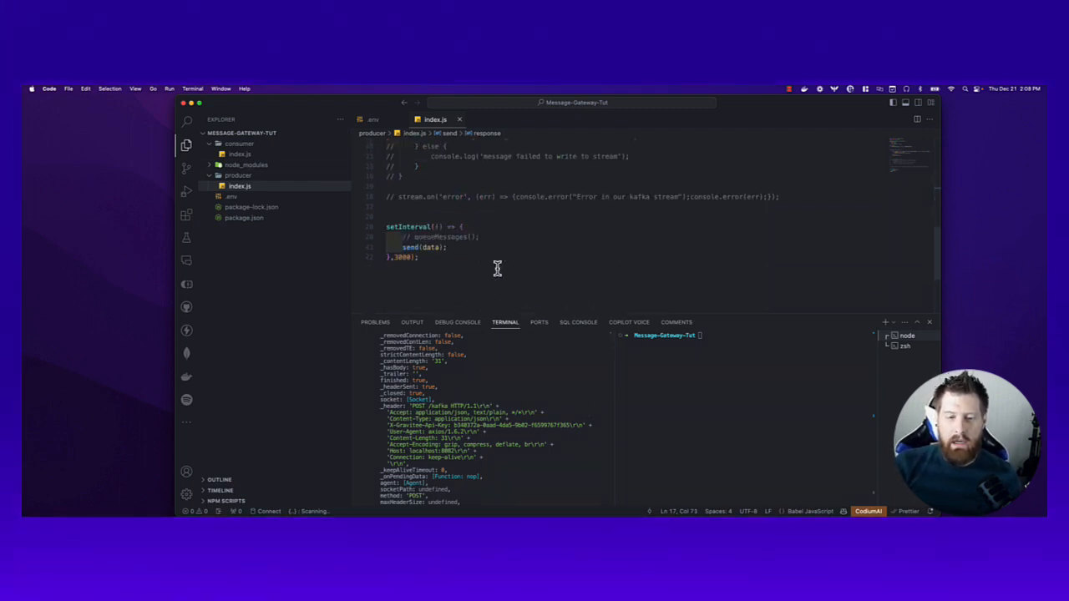
scroll(499, 243, up, 10)
scroll(498, 243, down, 5)
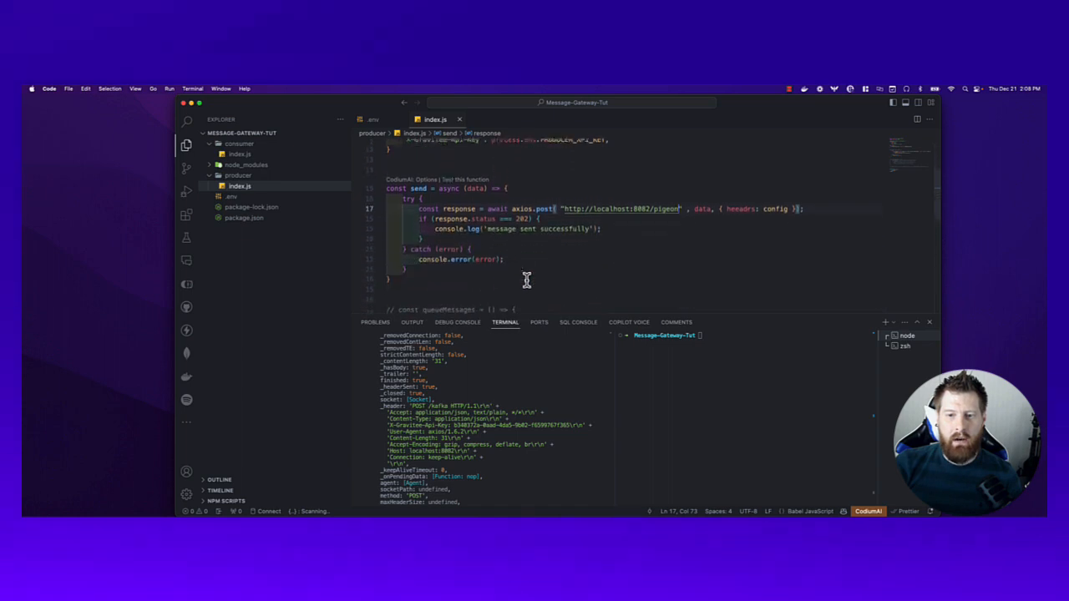
scroll(490, 474, up, 5)
scroll(490, 474, down, 10)
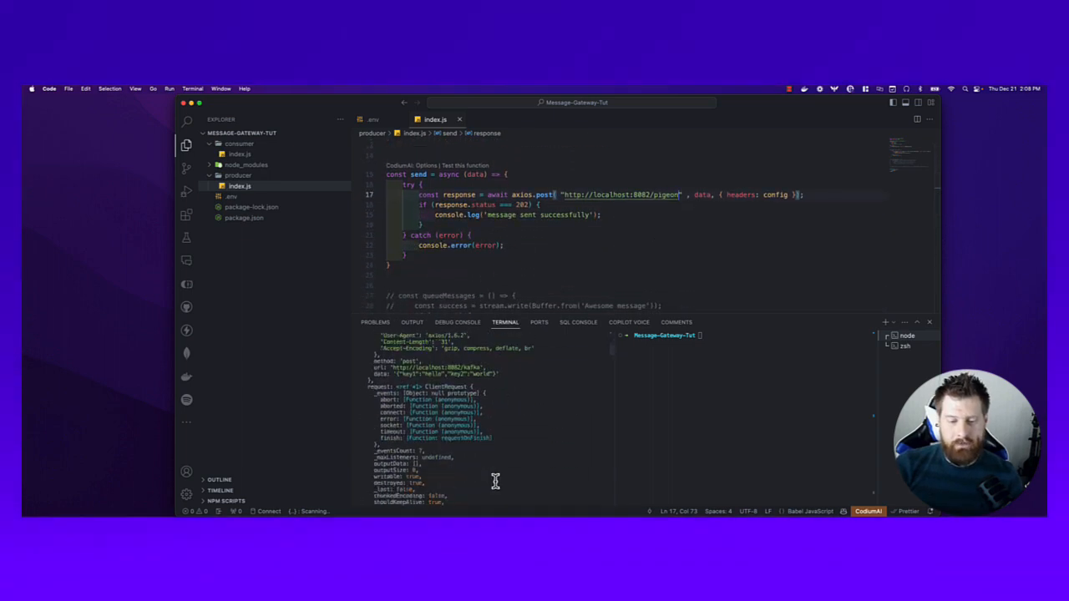
Step: Stop the running producer, clear its terminal and restart it with npm run start:producer
scroll(527, 492, down, 10)
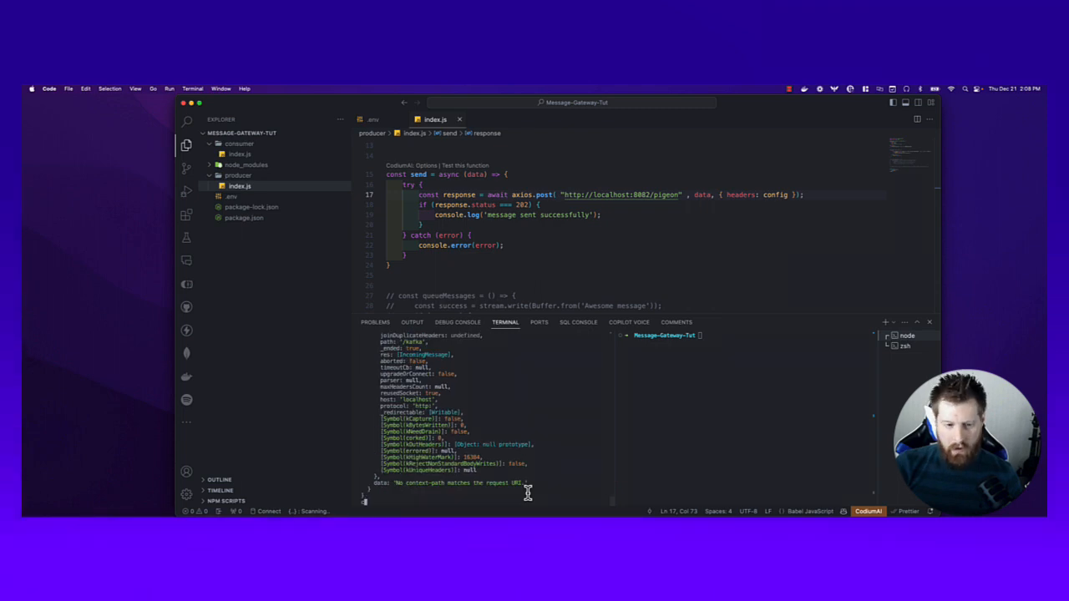
key(Return)
key(ctrl+c)
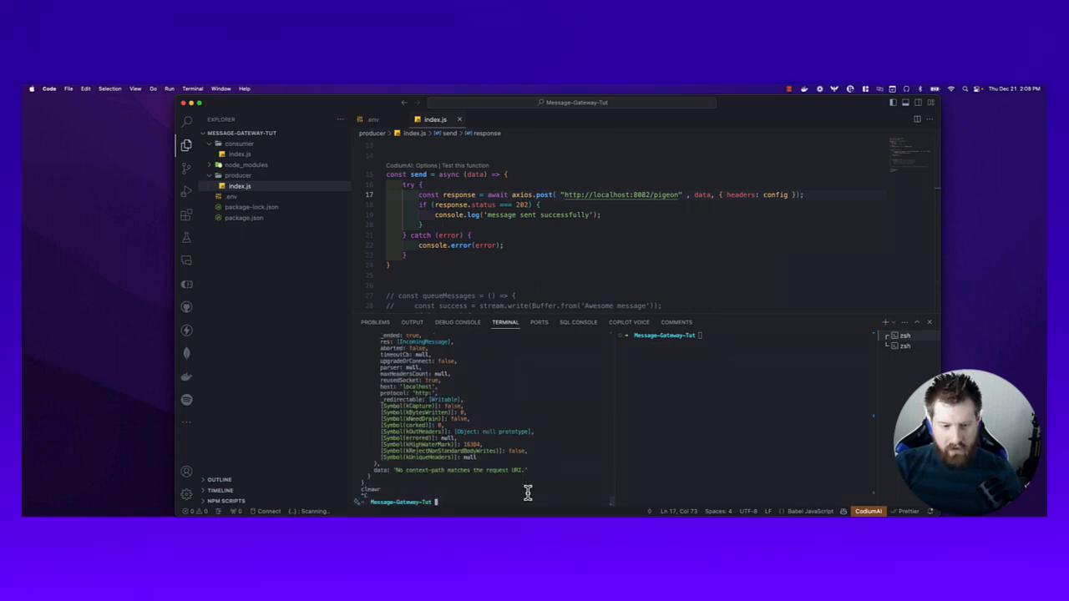
text(clear)
key(Return)
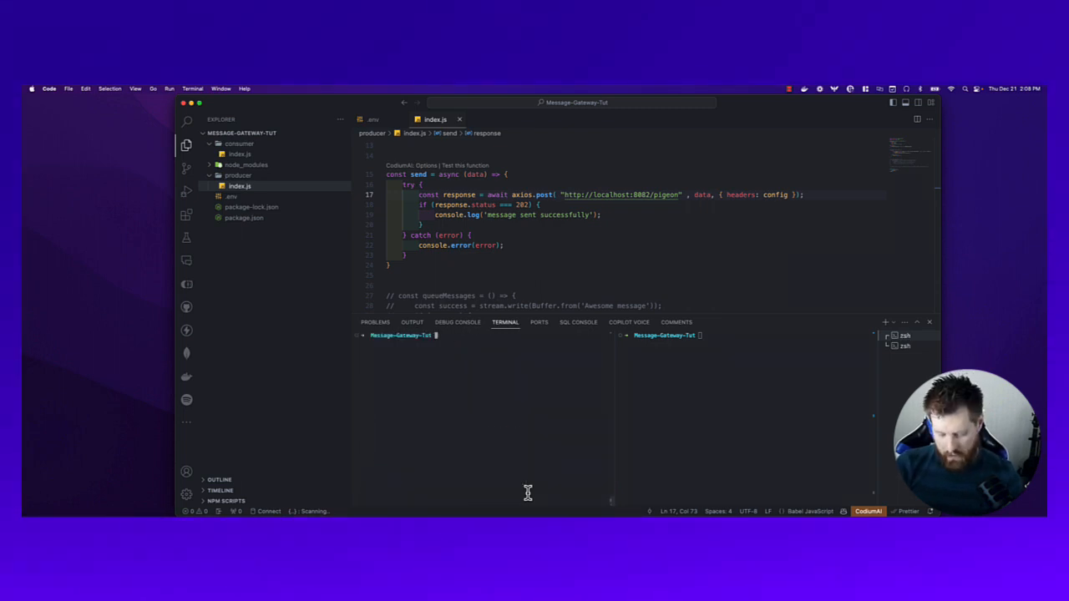
key(Up)
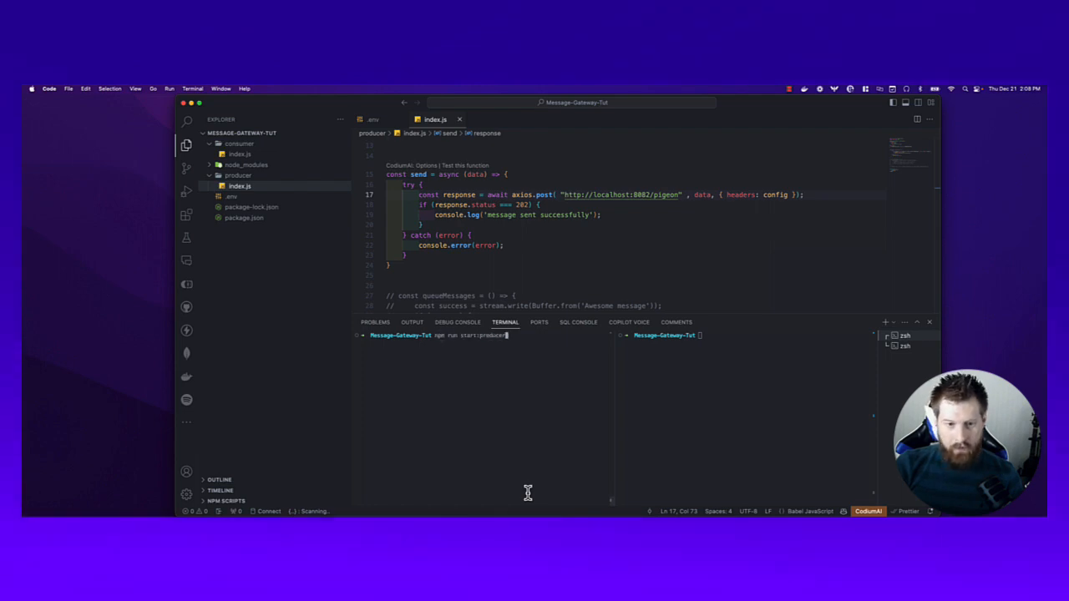
key(Return)
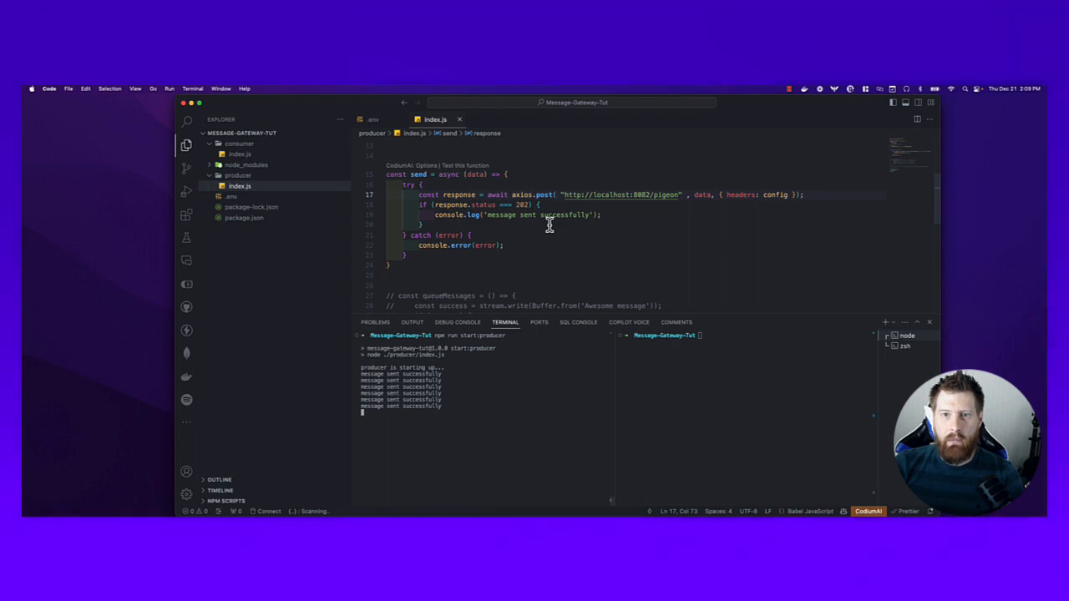
Step: Switch to Chrome and open the pigeon API from the developer portal's catalog
click(585, 496)
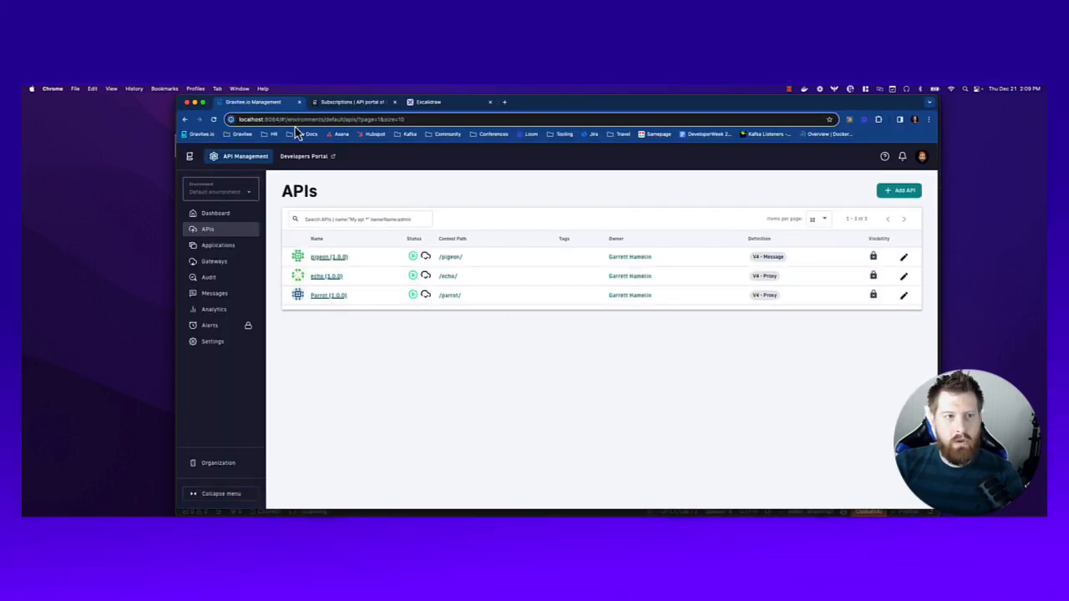
click(299, 163)
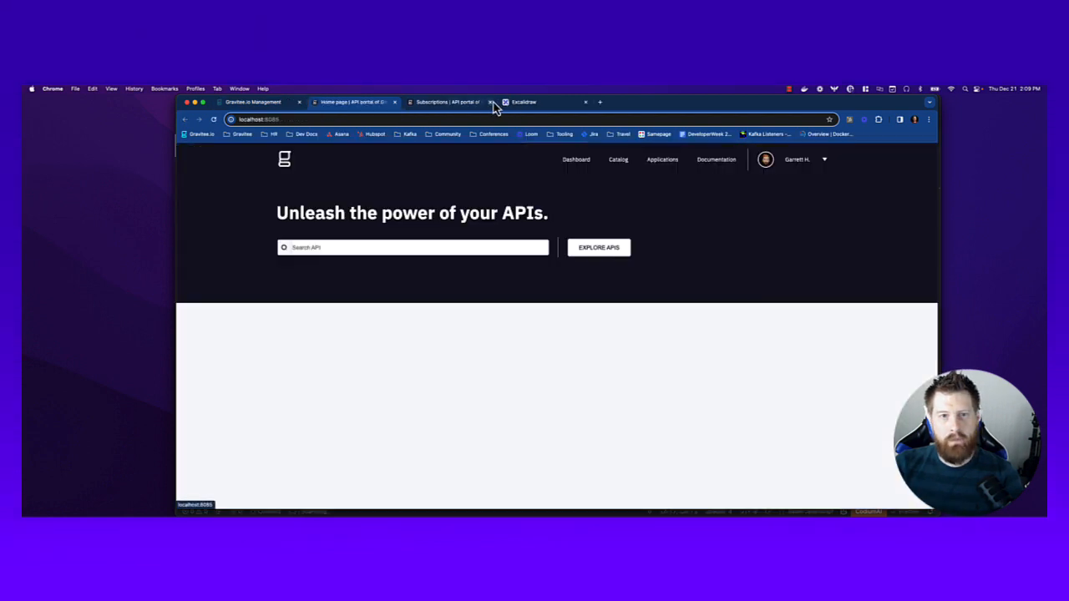
click(486, 104)
click(618, 164)
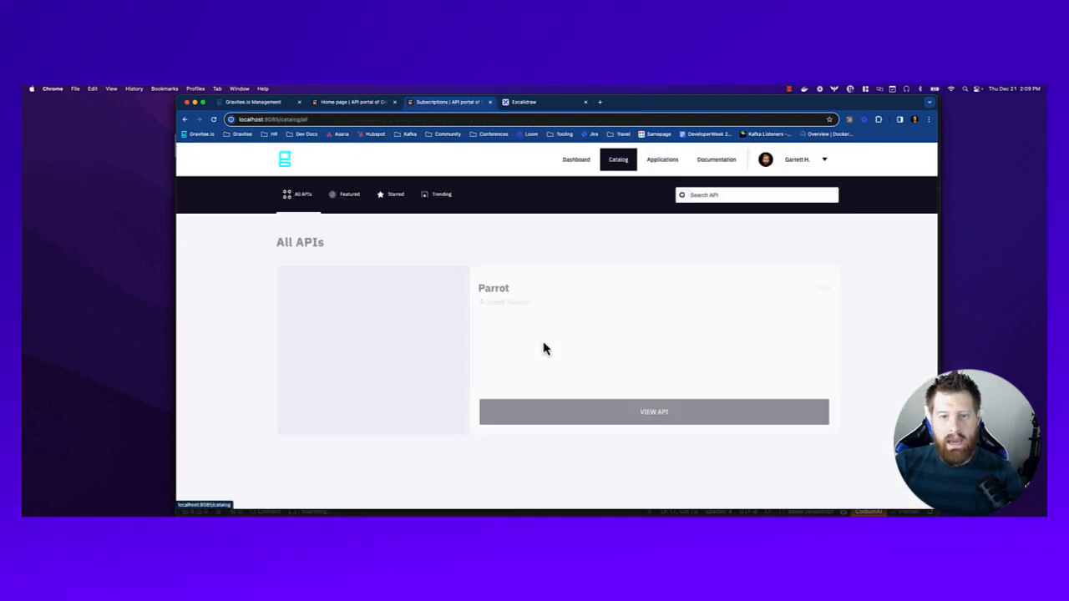
scroll(535, 373, down, 3)
click(537, 358)
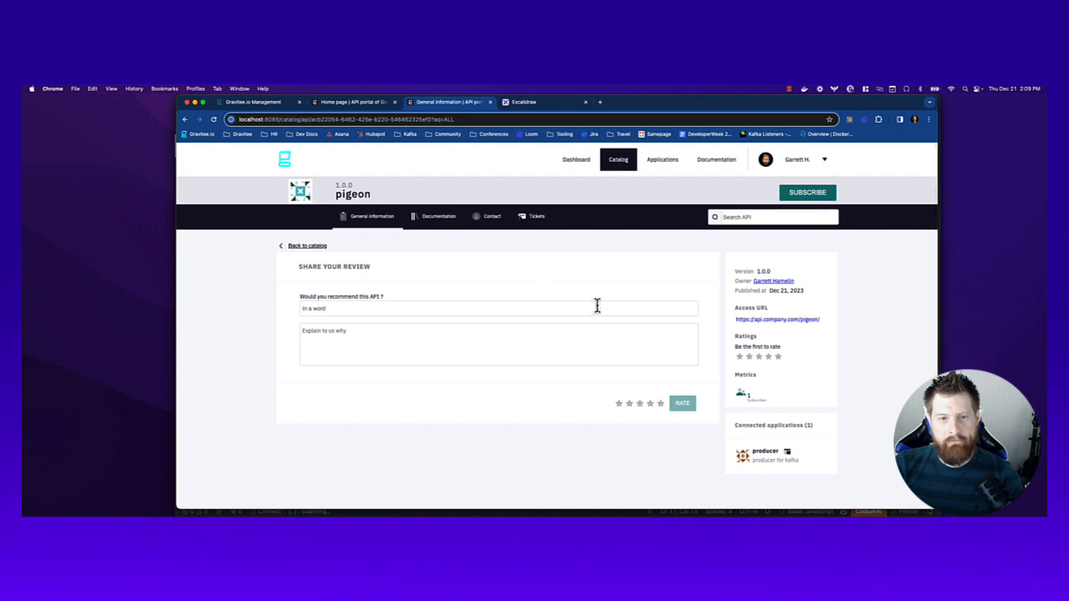
Step: Subscribe the Consumer application to pigeon's Api Key plan and validate the request
click(817, 197)
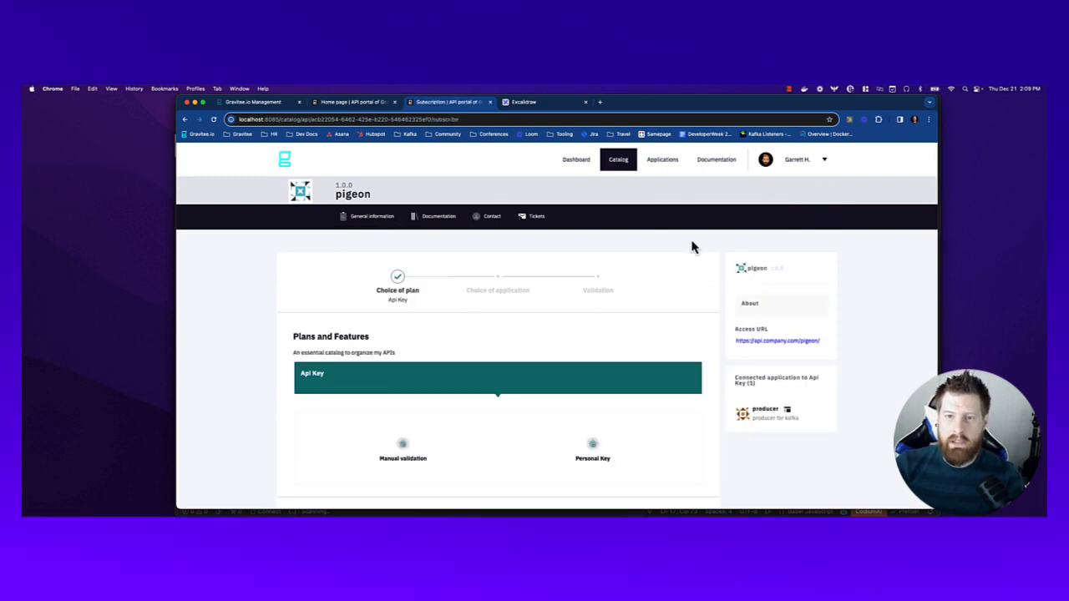
scroll(537, 394, down, 2)
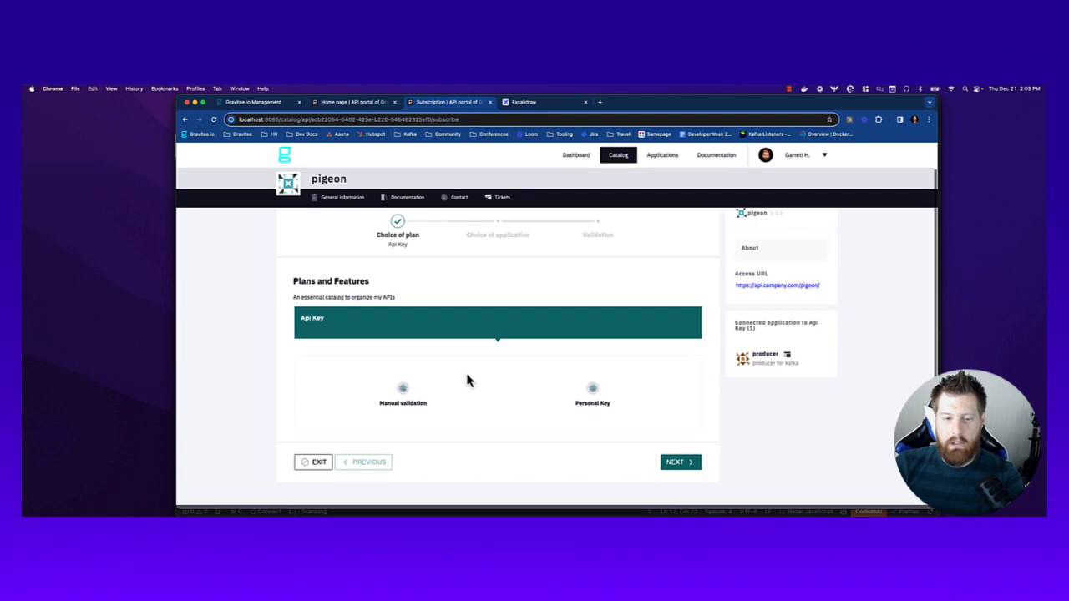
click(679, 466)
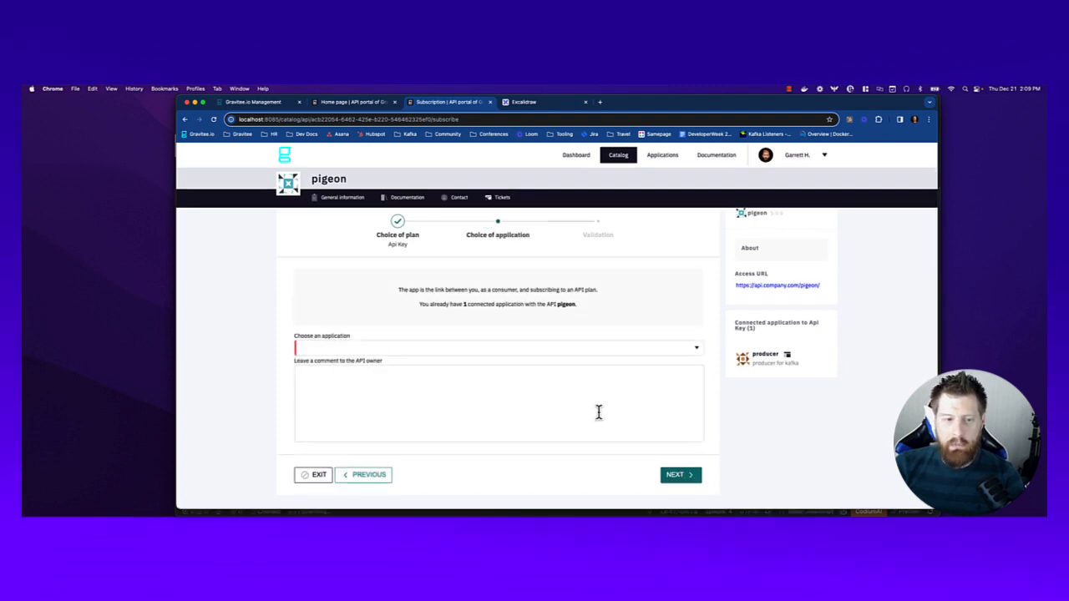
click(556, 349)
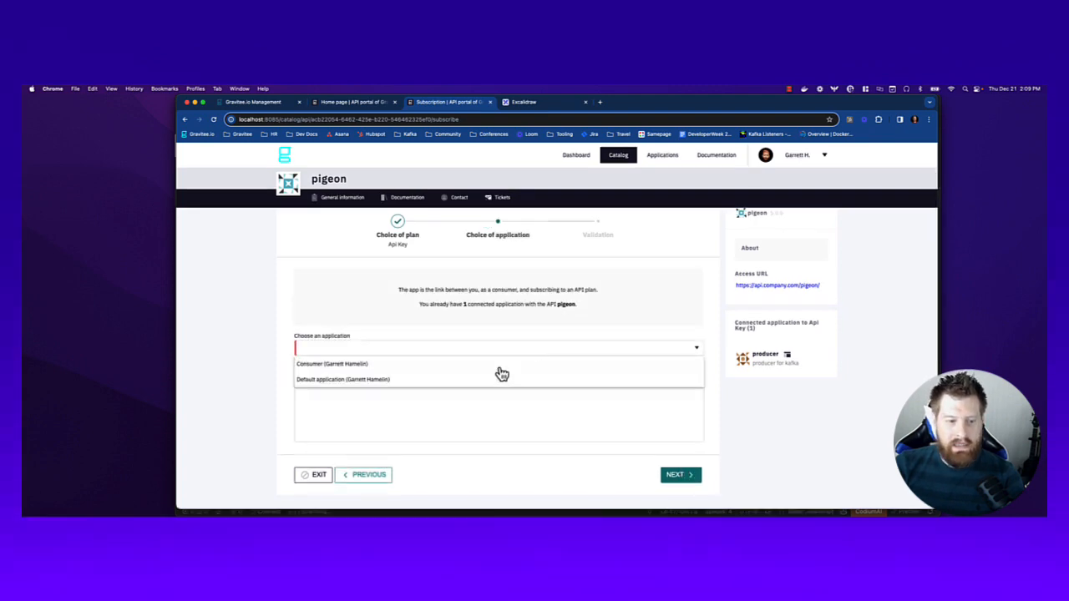
click(446, 365)
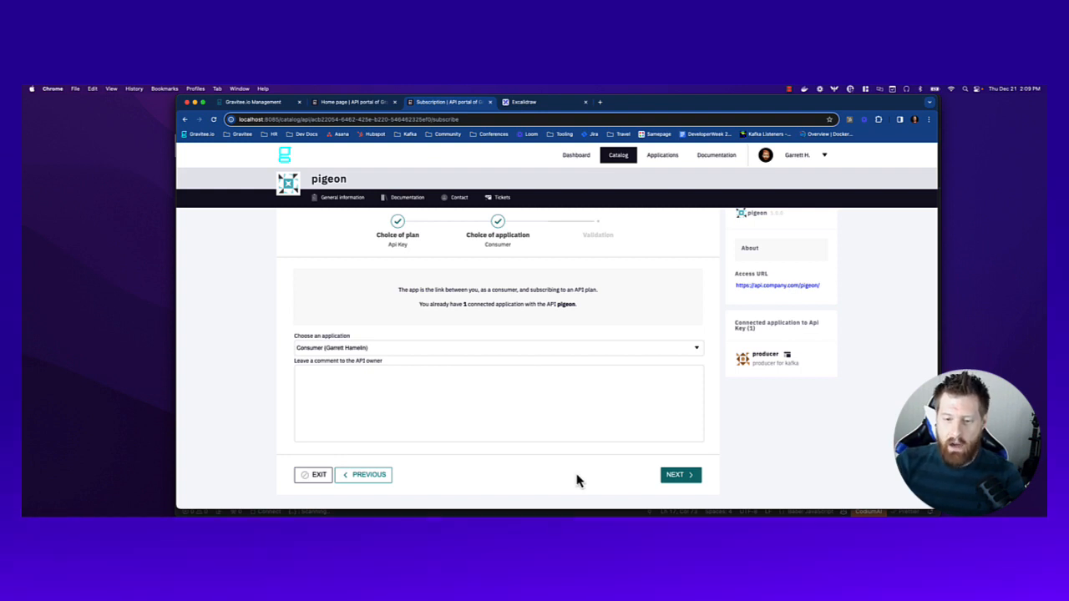
click(673, 477)
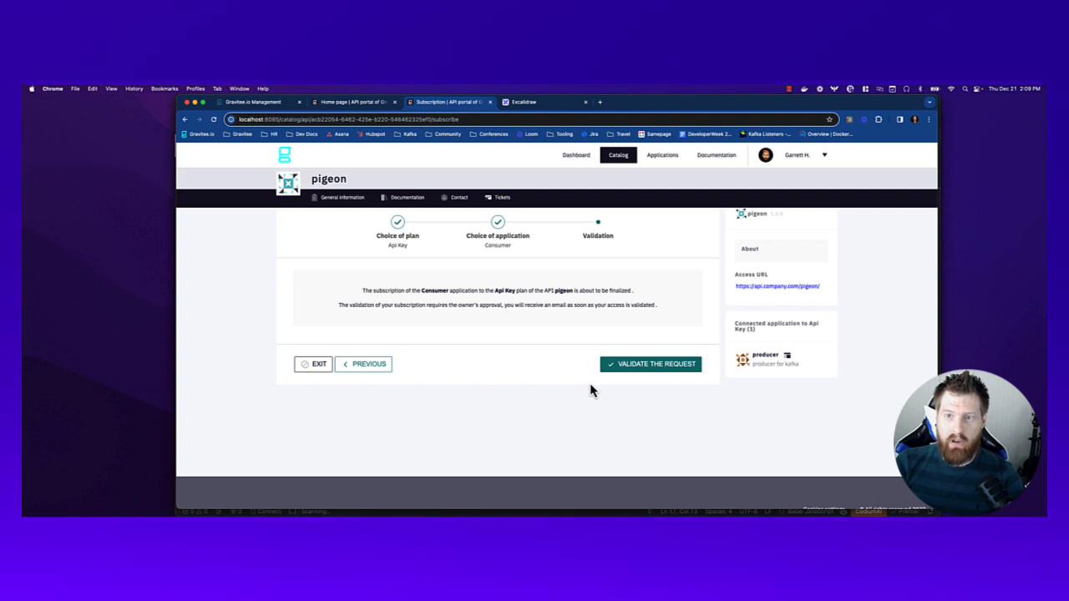
click(643, 365)
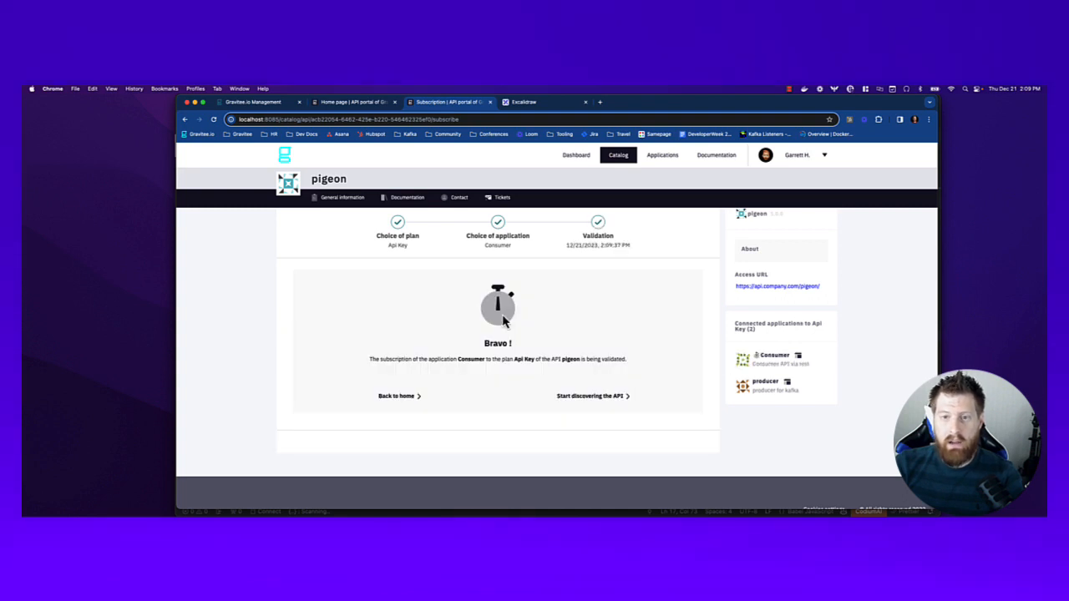
Step: In API Management, validate the Consumer application's pending subscription to pigeon, leaving the validation period and message empty
click(245, 102)
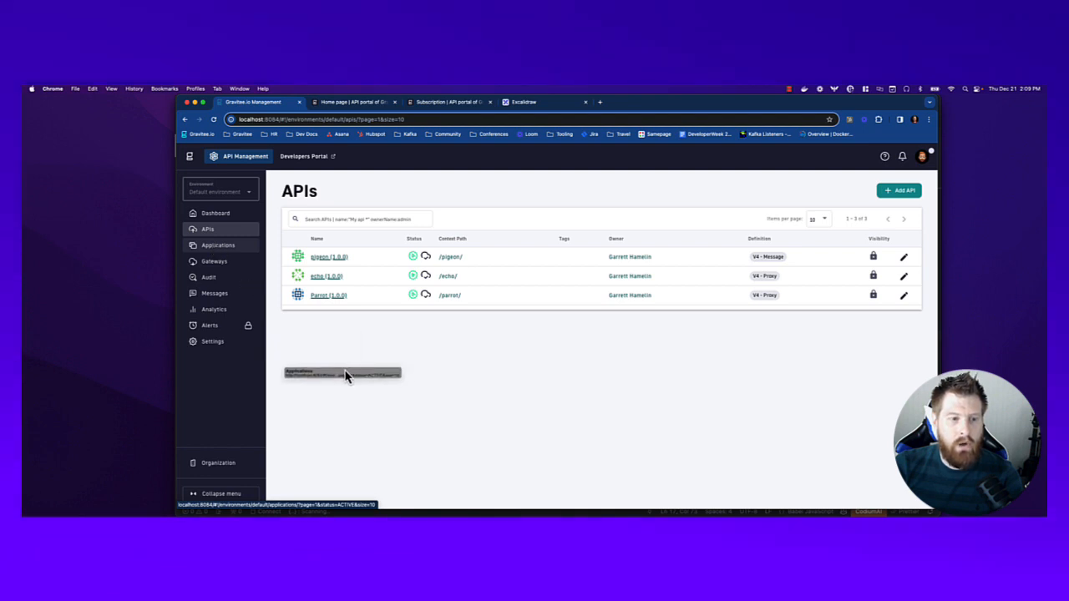
click(324, 264)
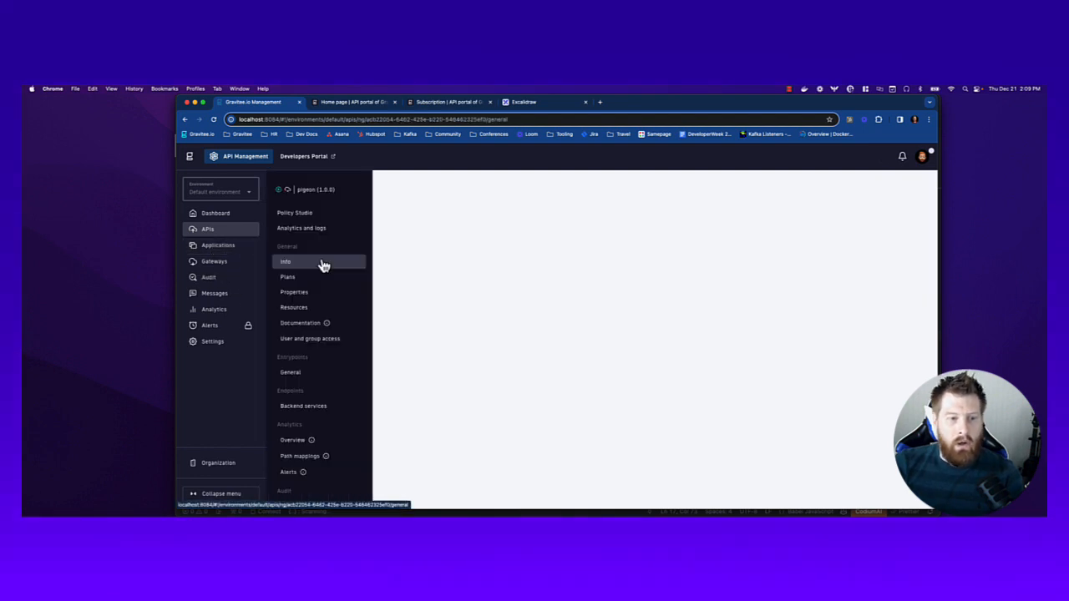
click(355, 278)
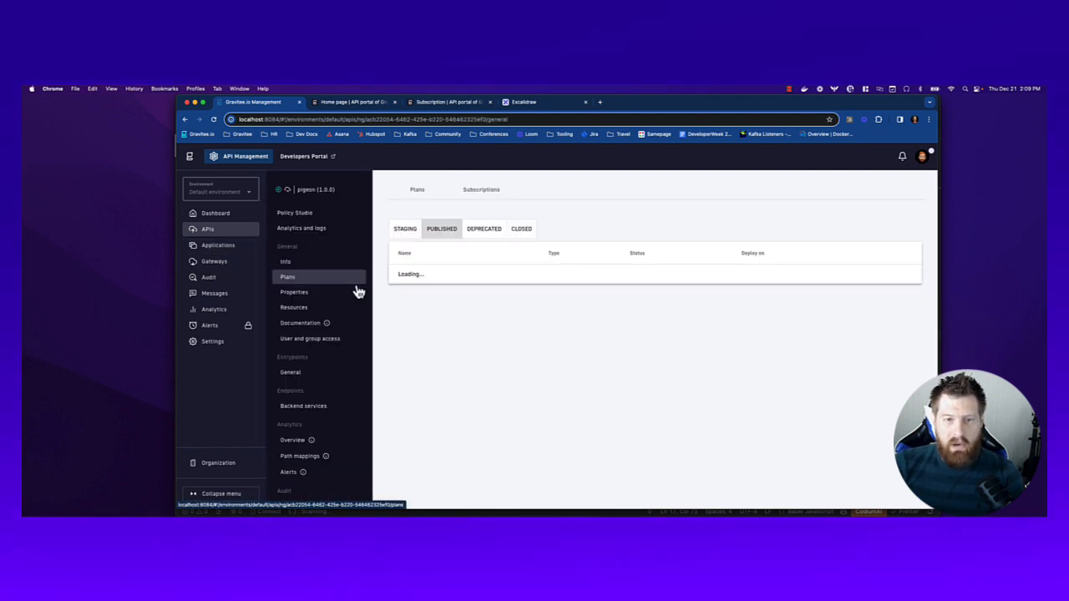
click(485, 191)
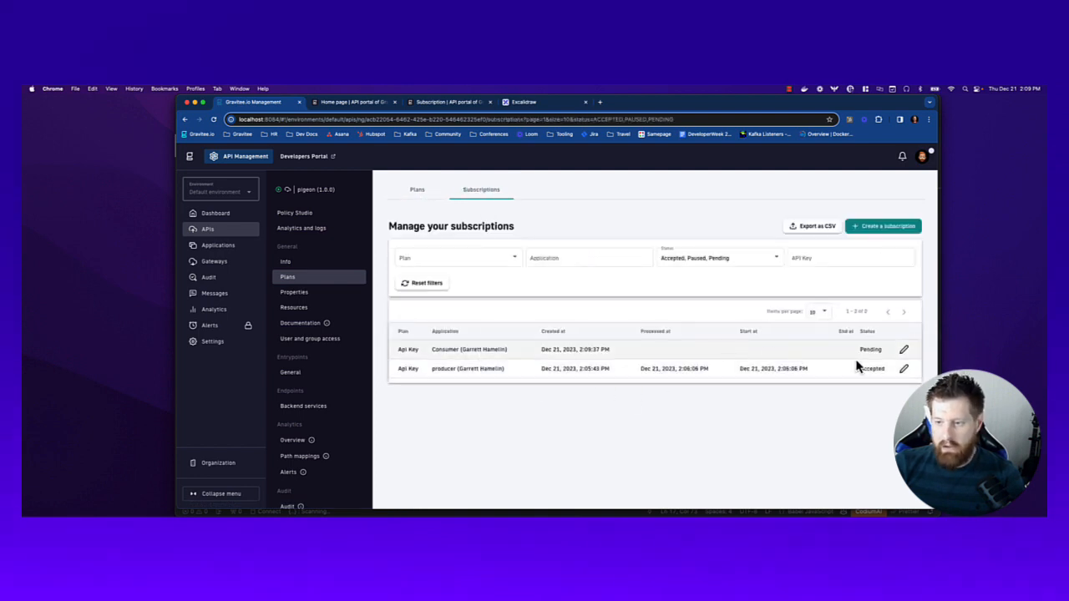
click(904, 351)
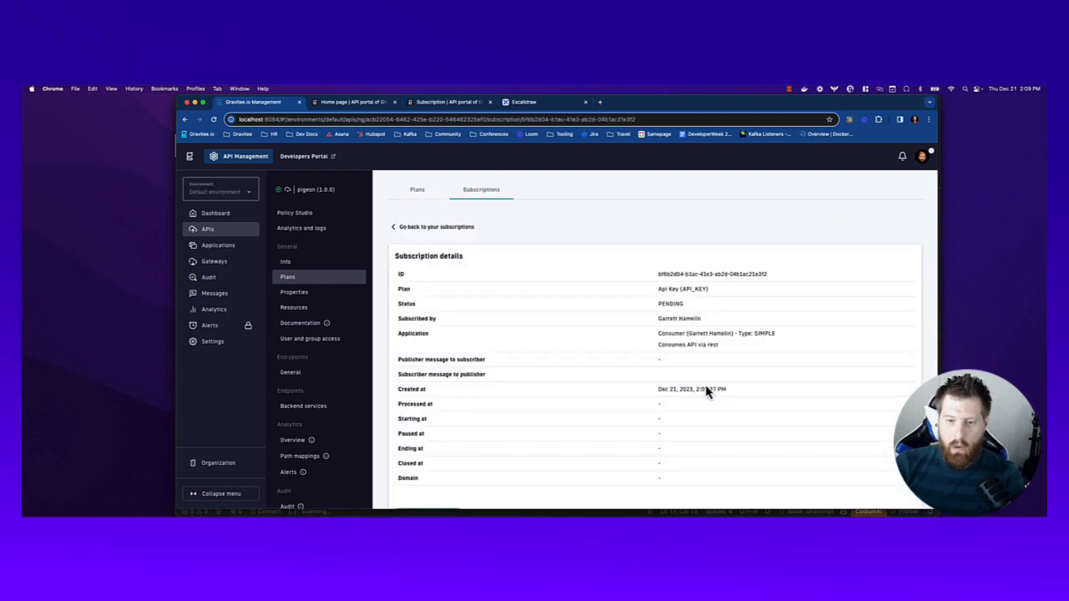
scroll(706, 393, down, 2)
click(428, 420)
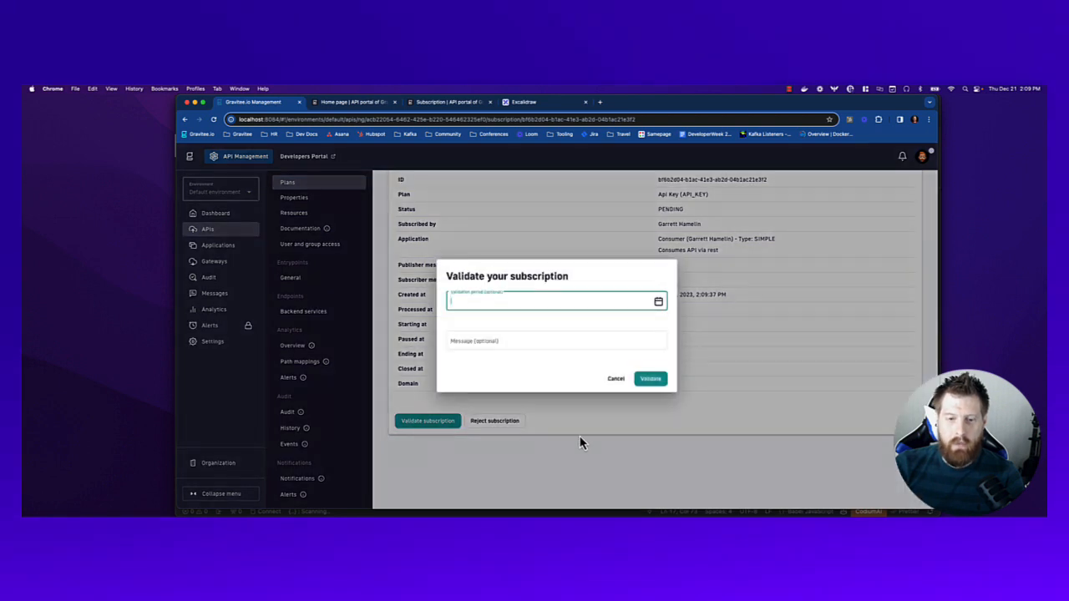
click(650, 378)
Step: Copy the API key of the Consumer subscription
scroll(585, 451, down, 2)
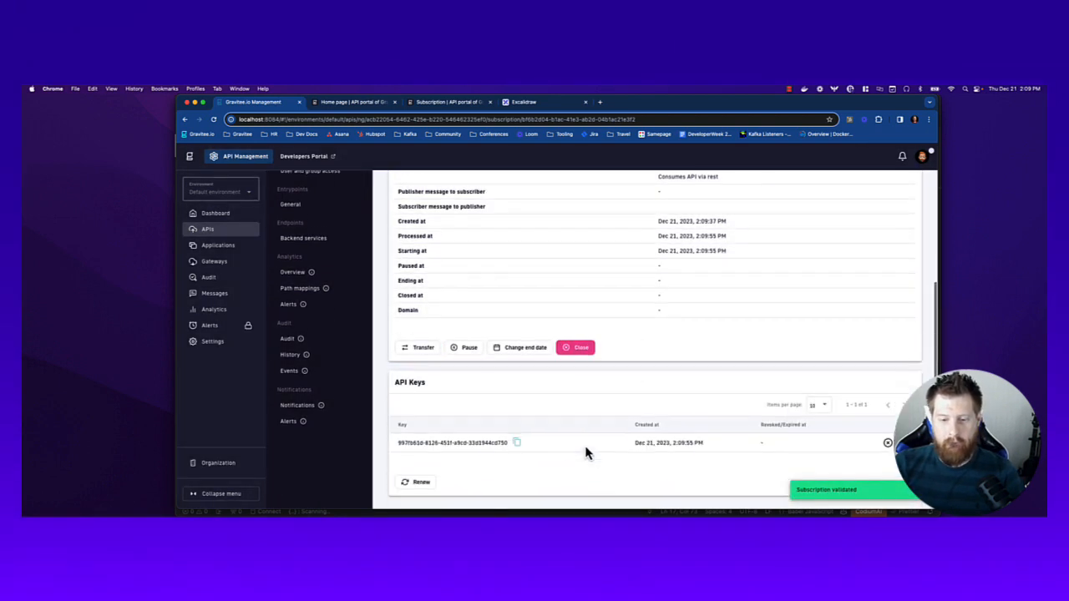
click(518, 438)
scroll(509, 314, up, 1)
scroll(509, 314, up, 5)
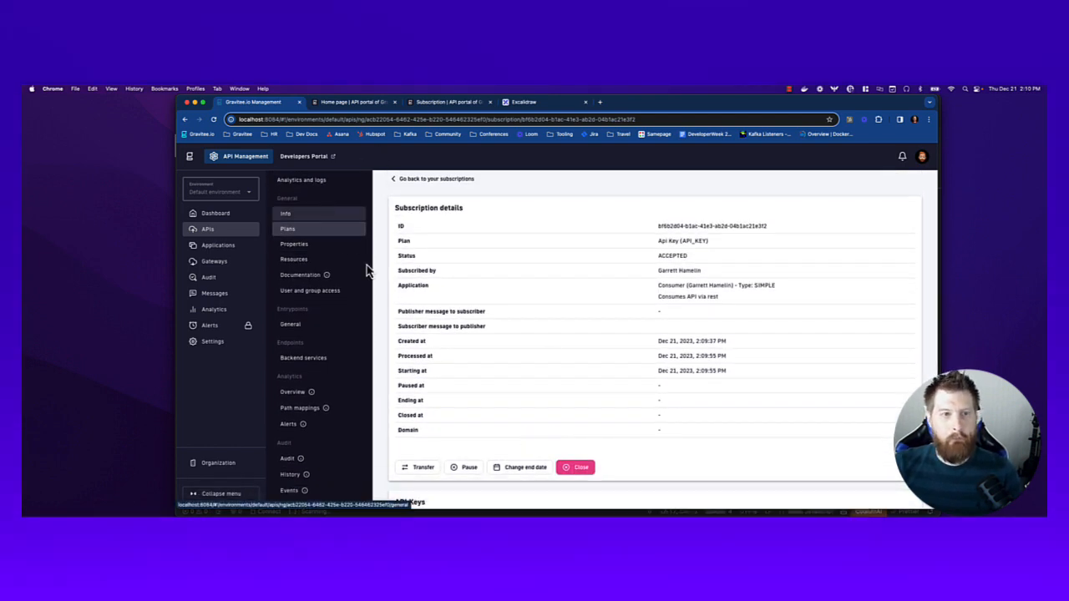
scroll(333, 267, up, 2)
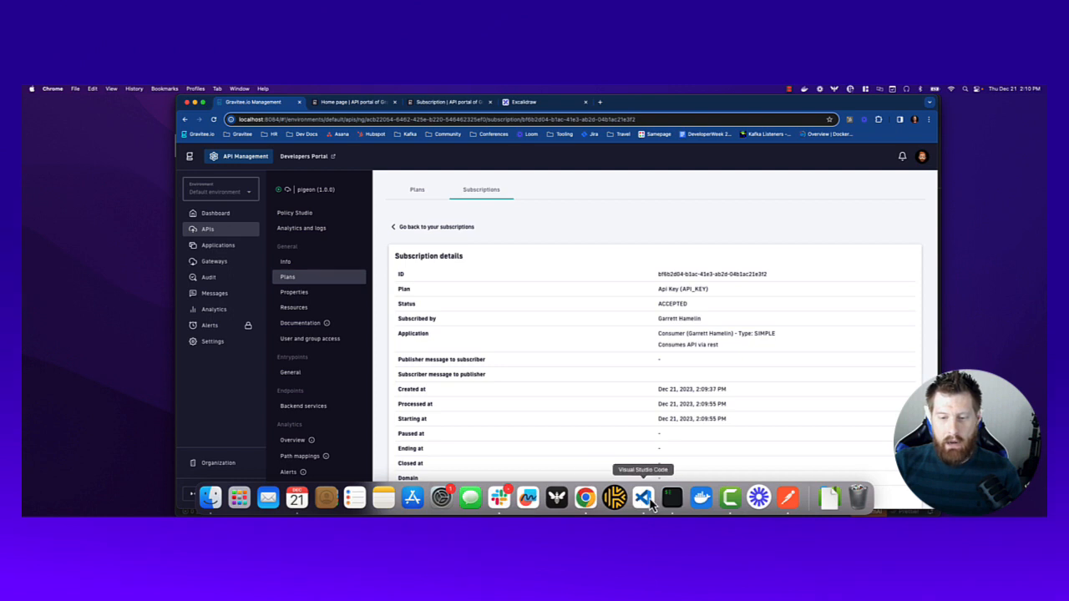
click(640, 498)
click(244, 155)
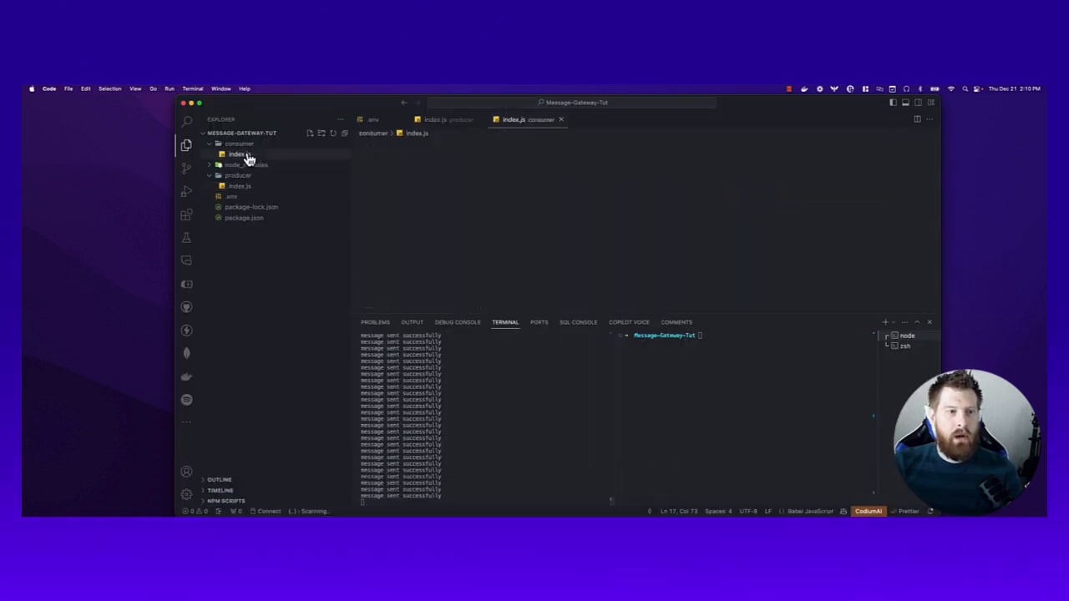
click(543, 197)
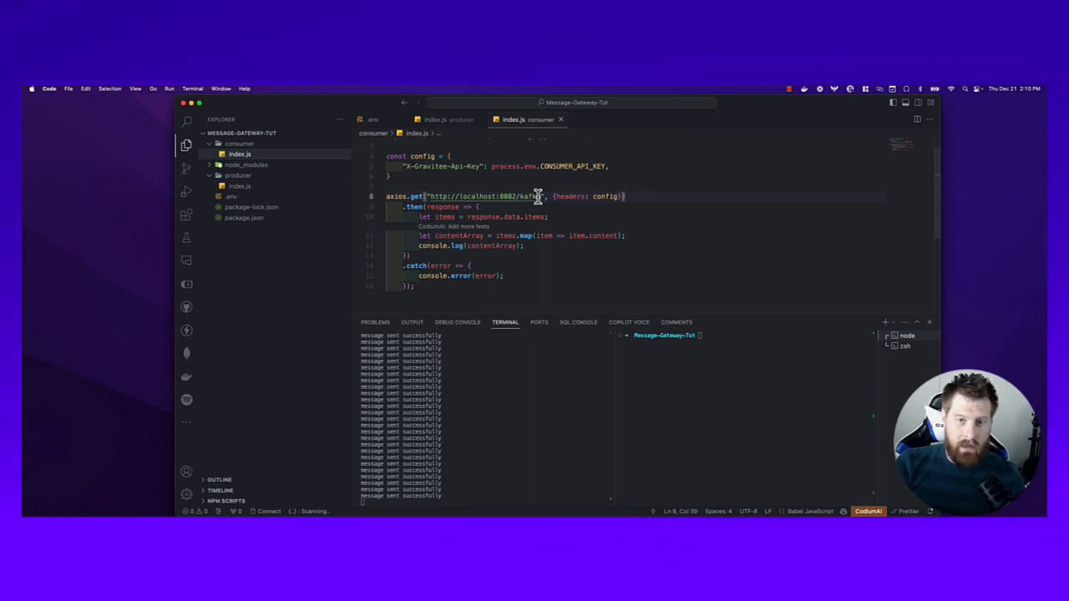
key(BackSpace)
key(BackSpace)
key(BackSpace)
key(BackSpace)
key(BackSpace)
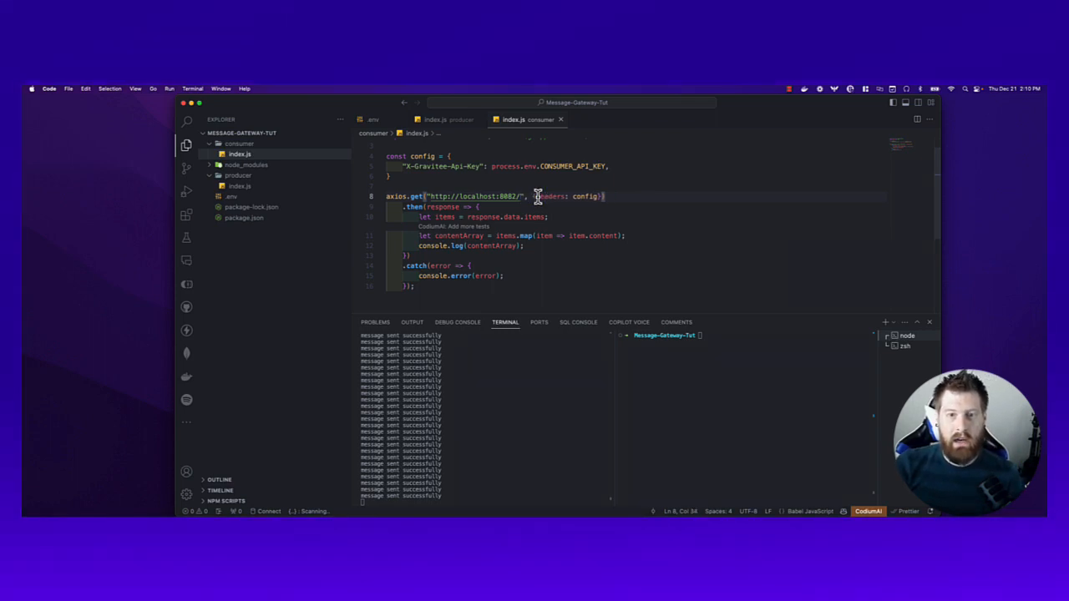
text(pigeon)
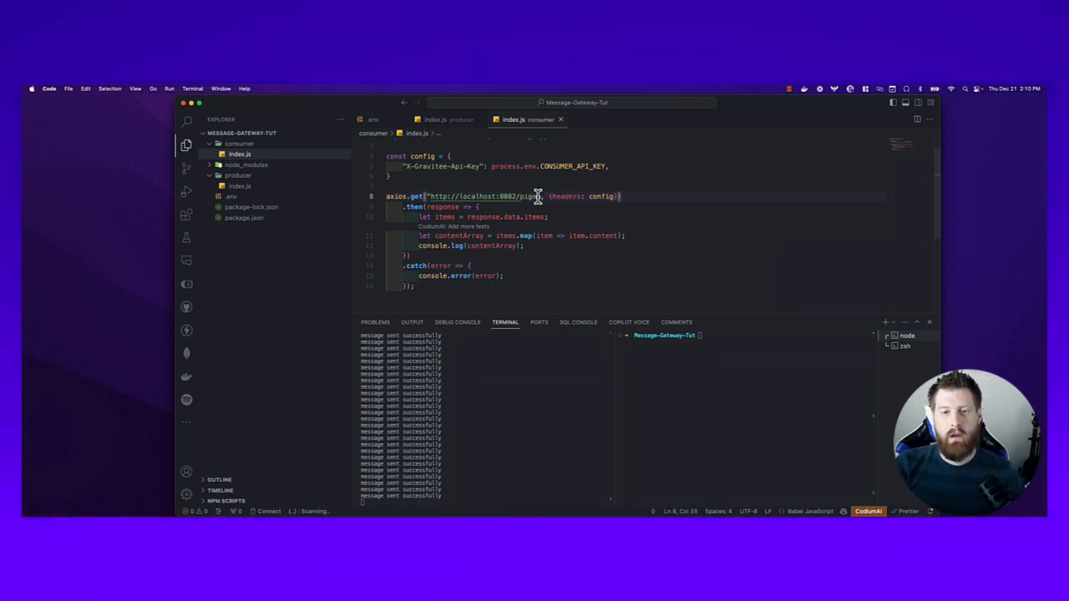
Step: Paste the copied API key as the CONSUMER_API_KEY value in the .env file
click(370, 119)
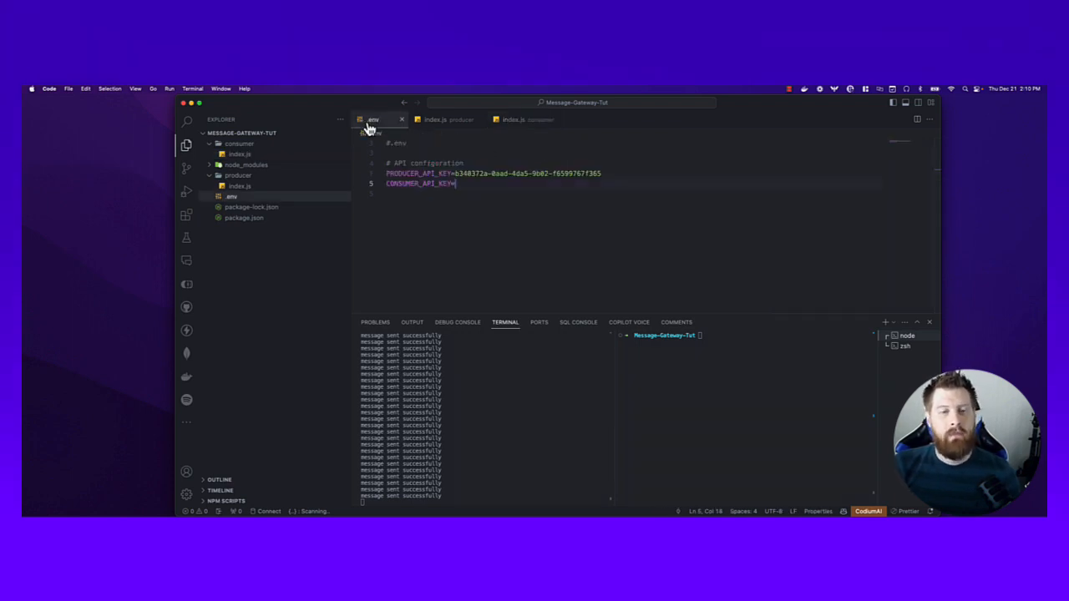
key(super+v)
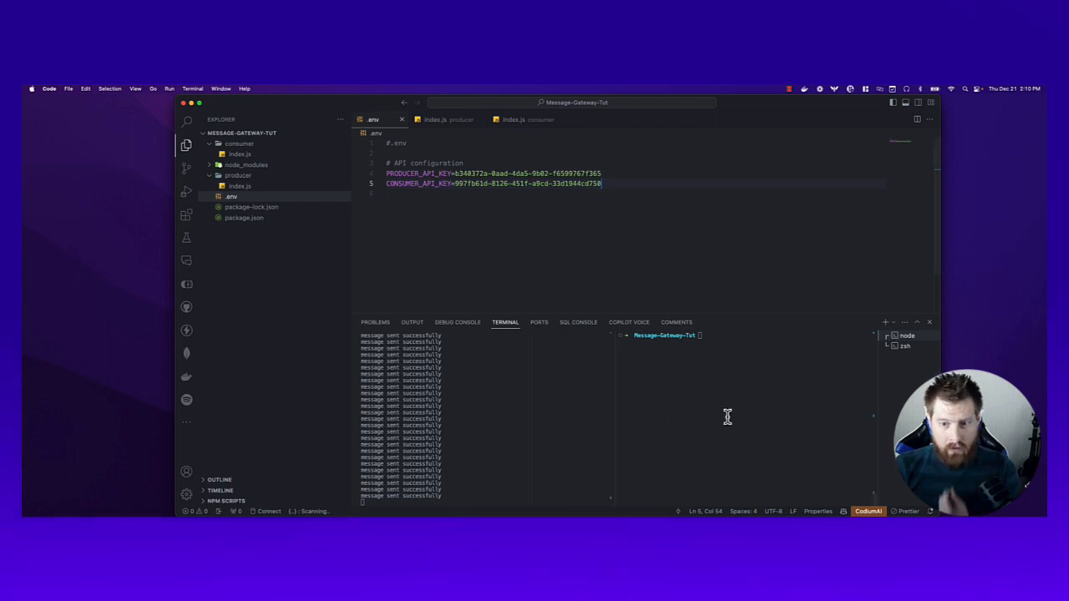
Step: Run npm run start:consumer twice in the second terminal while the producer keeps running
click(718, 360)
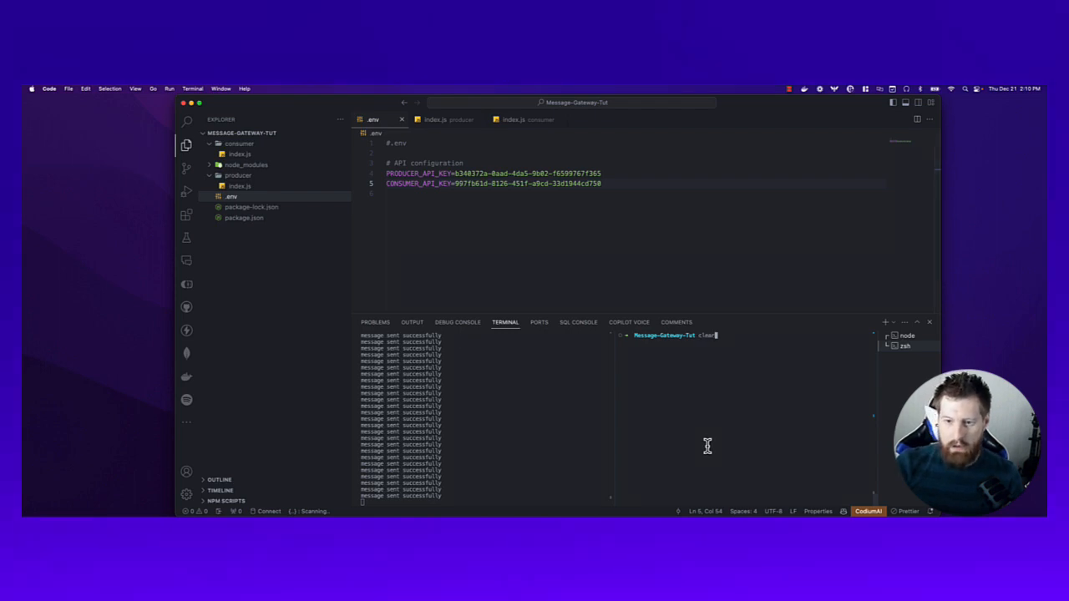
key(Up)
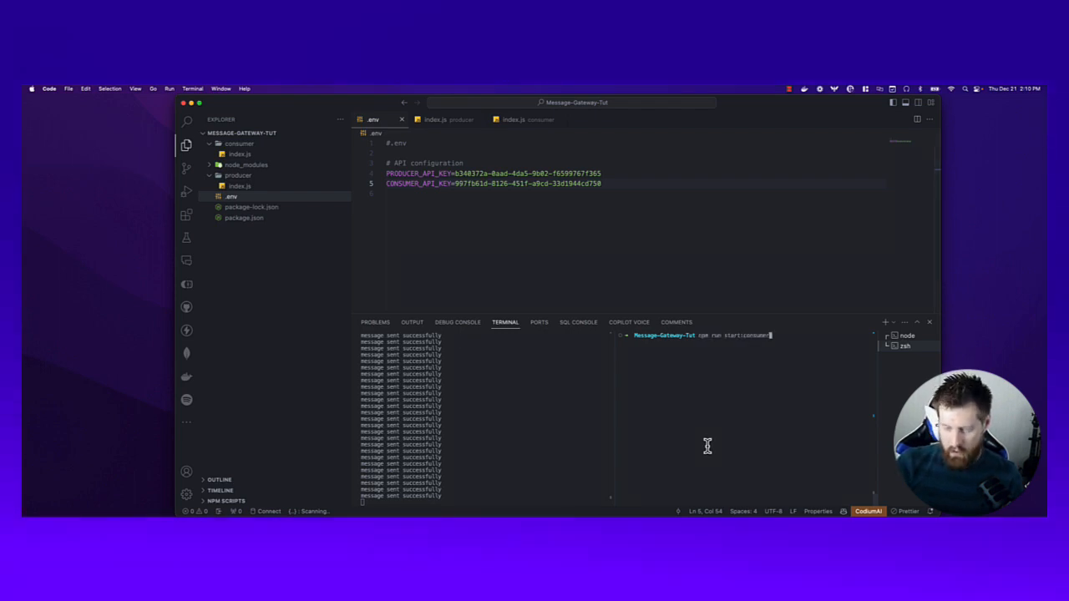
key(Return)
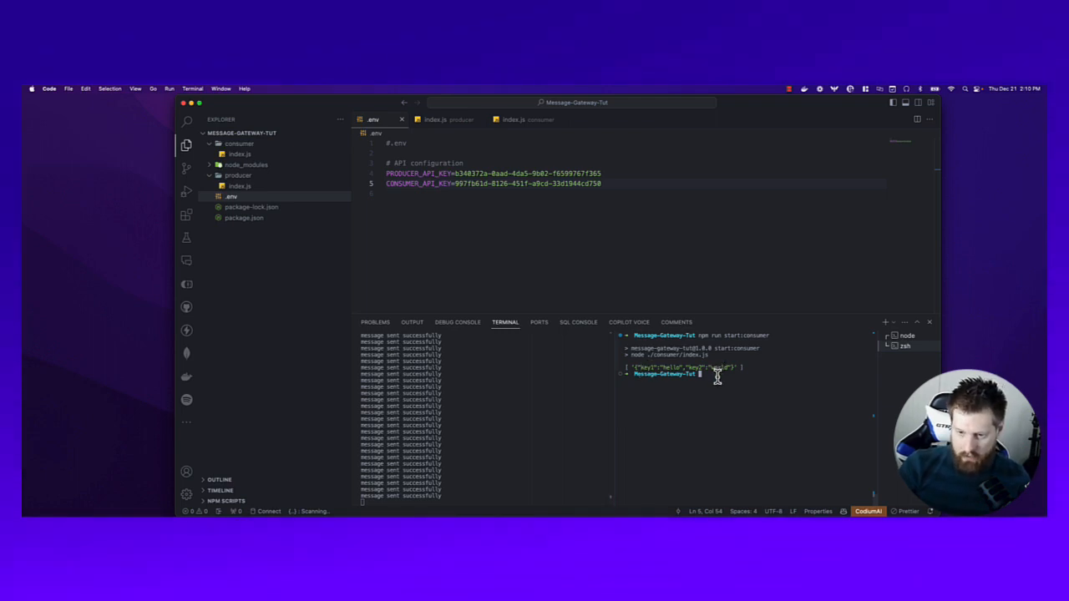
key(Up)
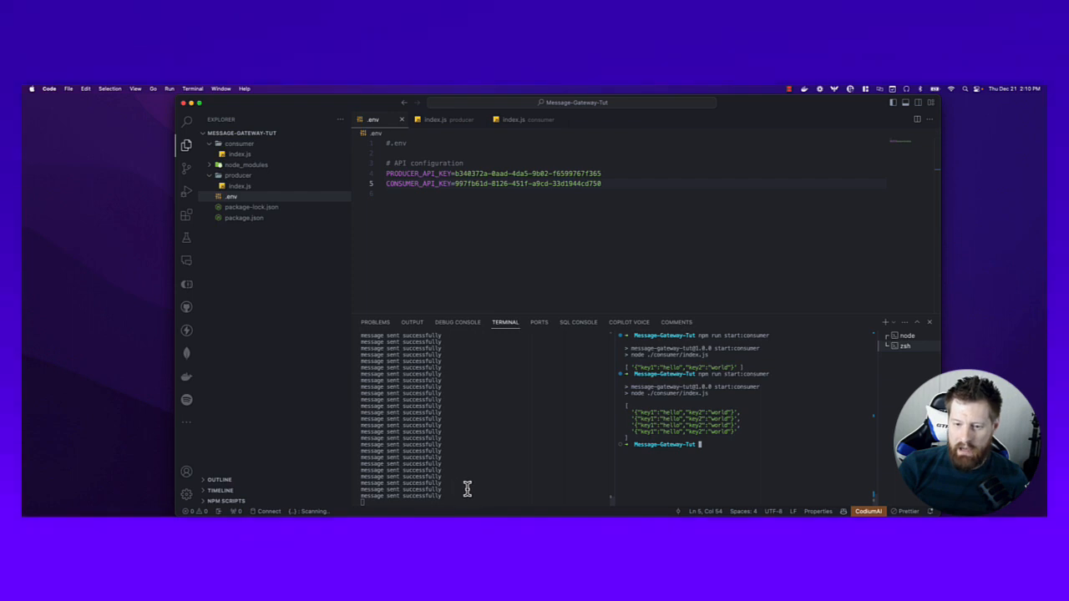
Step: Open the producer's index.js and review its data object and request configuration
click(501, 478)
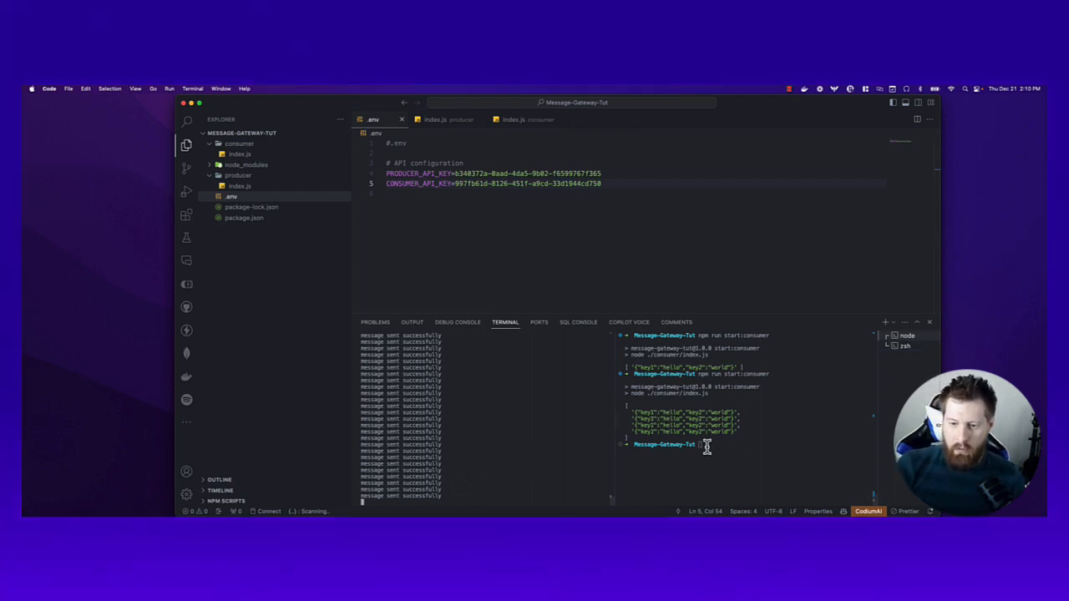
click(454, 122)
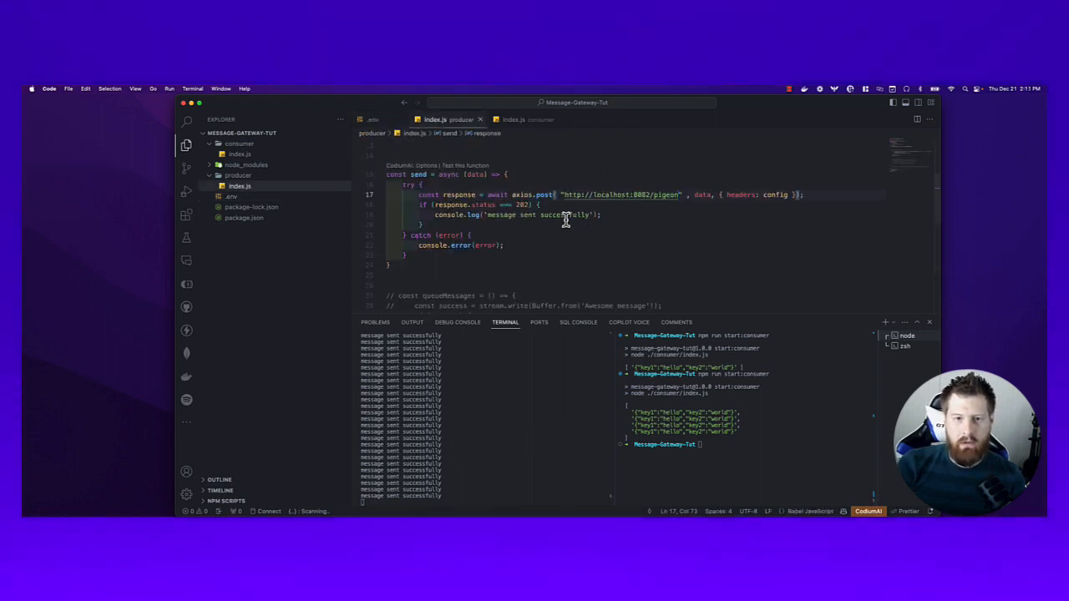
scroll(447, 208, up, 5)
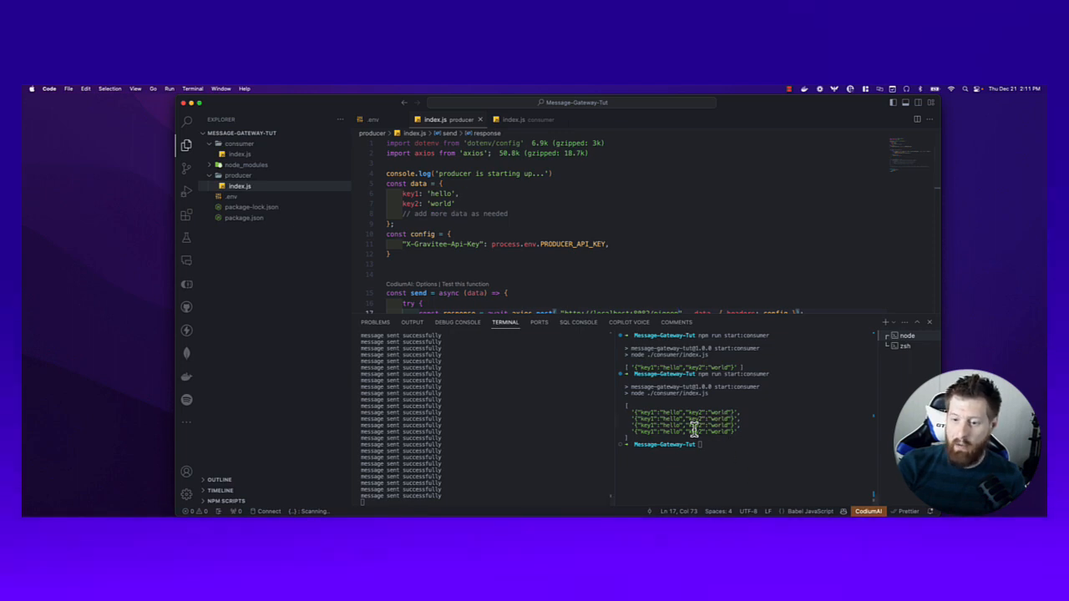
Step: Switch to iTerm, recall the previous websocat command and replace its X-Gravitee-Api-Key value with the copied consumer API key
mouse_move(671, 500)
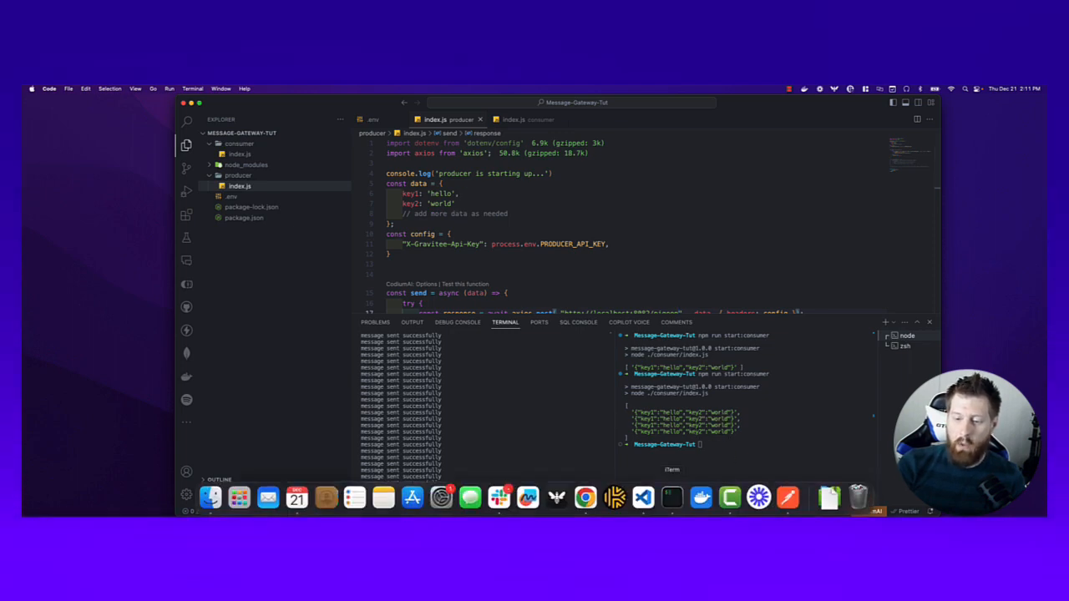
click(668, 502)
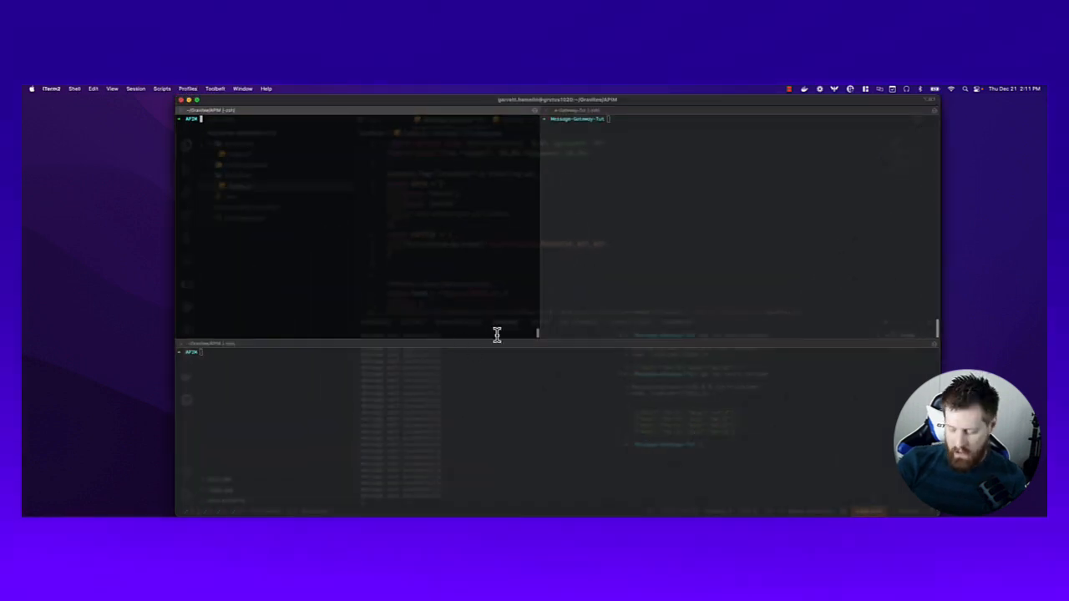
key(Up)
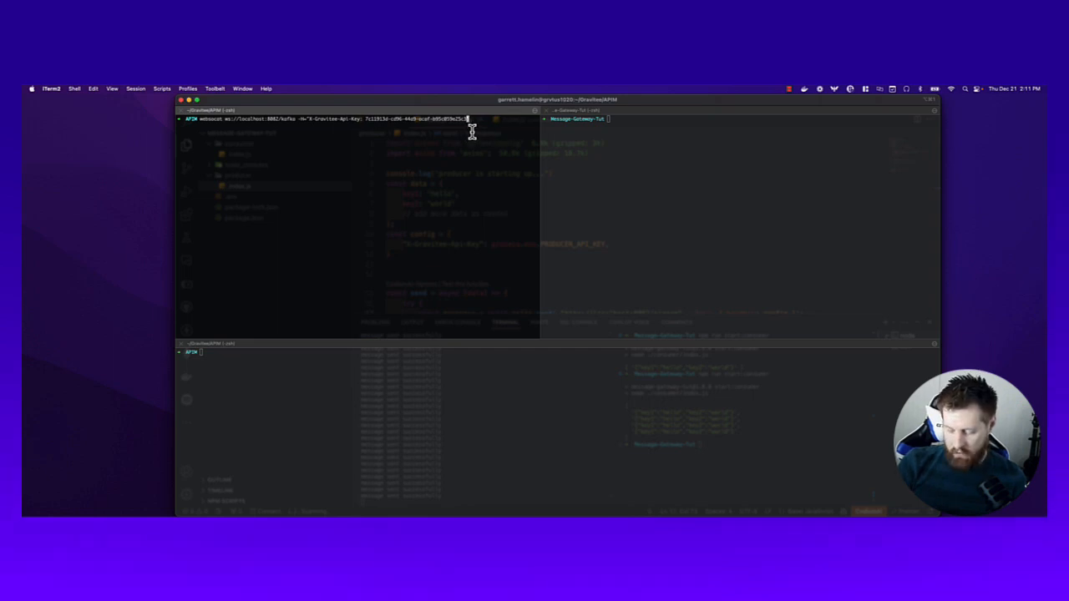
key(BackSpace)
key(BackSpace)
key(BackSpace)
key(BackSpace)
key(BackSpace)
key(BackSpace)
key(BackSpace)
key(BackSpace)
key(BackSpace)
key(BackSpace)
key(BackSpace)
key(BackSpace)
key(BackSpace)
key(BackSpace)
key(BackSpace)
key(BackSpace)
key(BackSpace)
key(BackSpace)
key(BackSpace)
key(BackSpace)
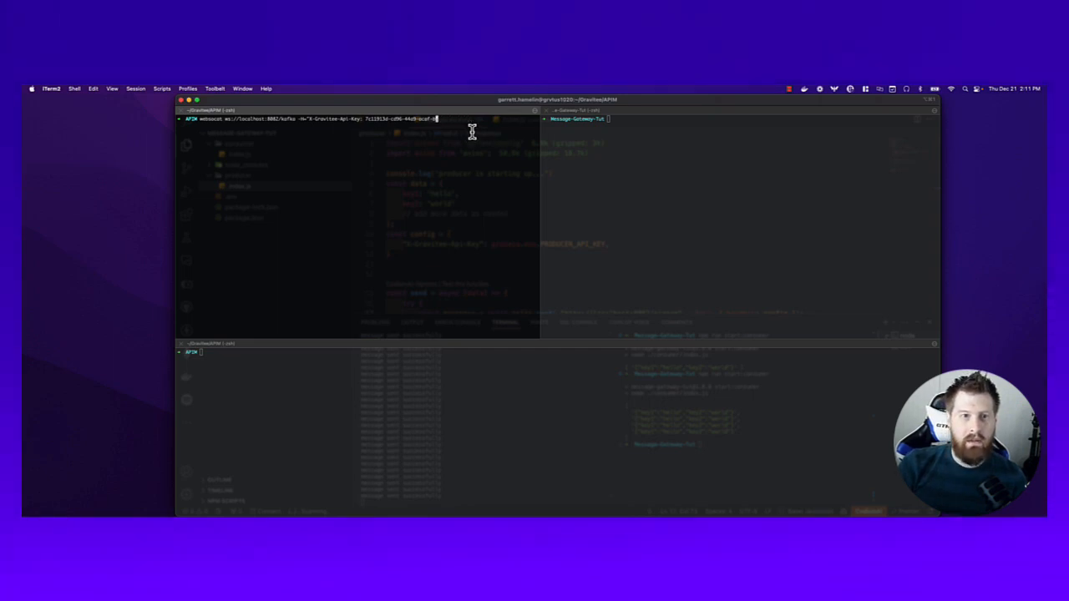
key(BackSpace)
key(BackSpace)
key(BackSpace)
key(BackSpace)
key(BackSpace)
key(BackSpace)
key(BackSpace)
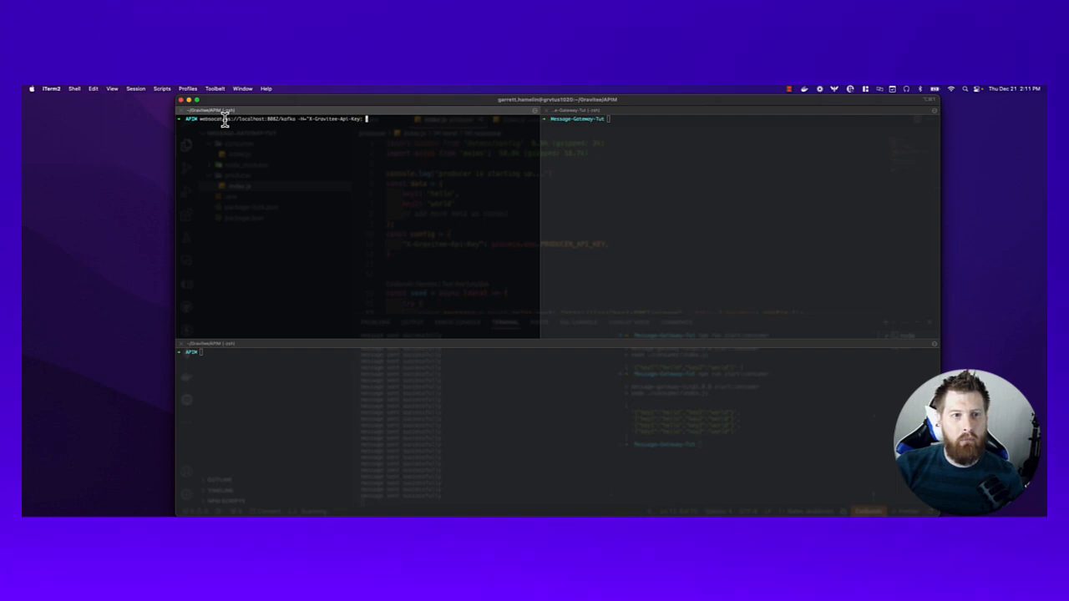
key(super+v)
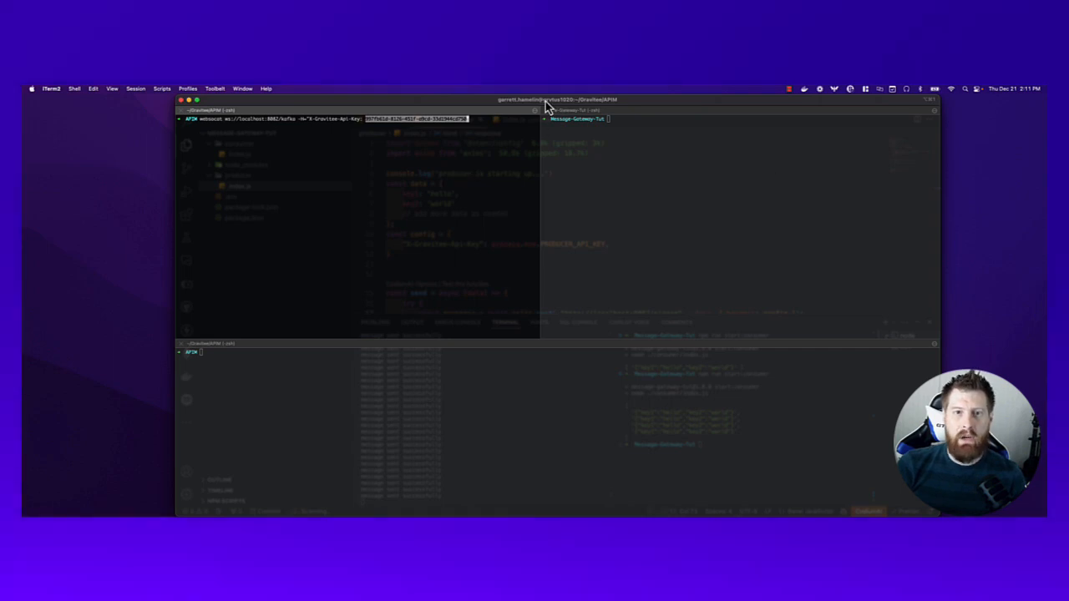
Step: Close the two spare terminal panes and try running the websocat command against ws://localhost:8082/kafka
mouse_move(547, 106)
mouse_down()
mouse_move(663, 195)
mouse_move(493, 195)
mouse_move(162, 142)
mouse_move(510, 93)
mouse_move(539, 105)
mouse_up()
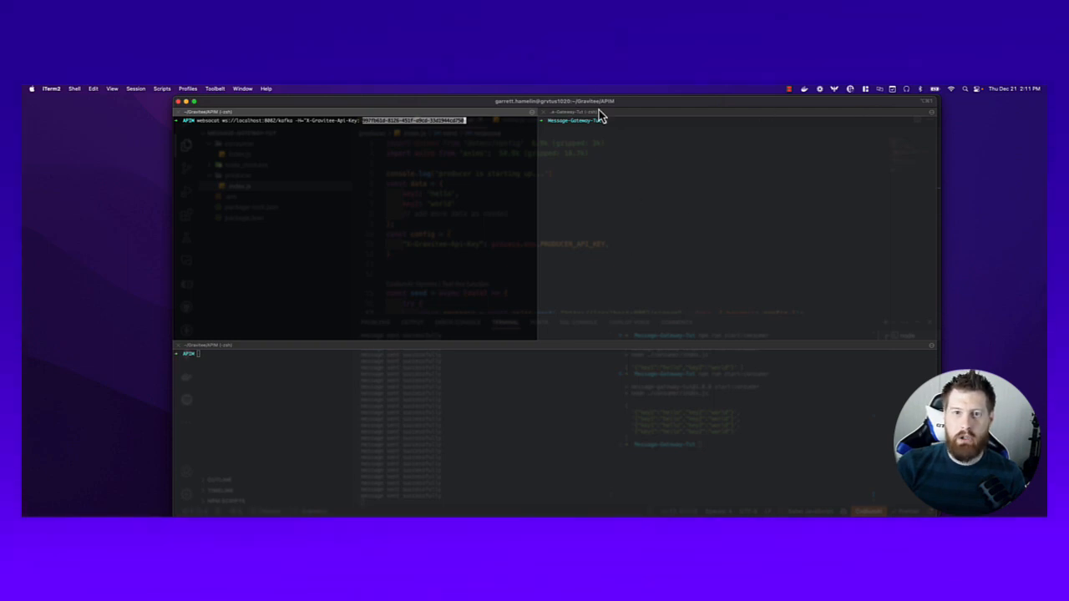
click(543, 114)
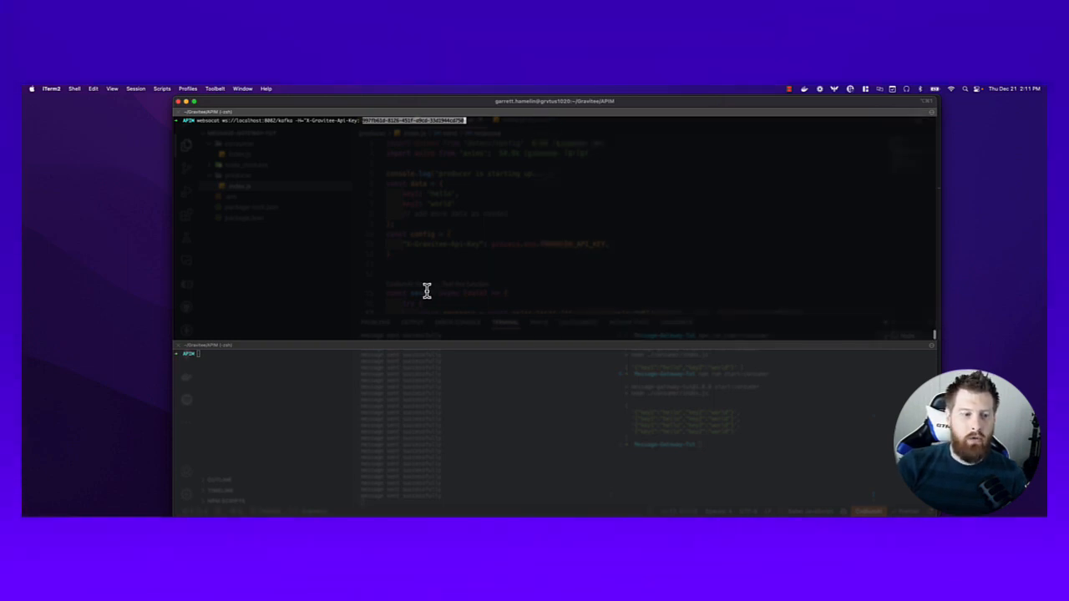
click(179, 346)
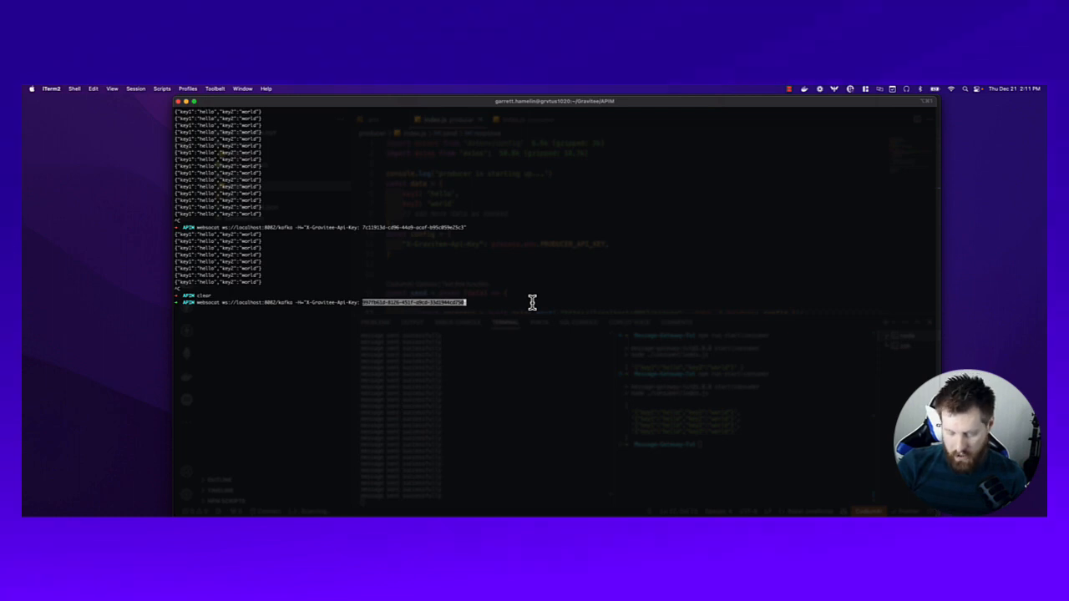
key(Return)
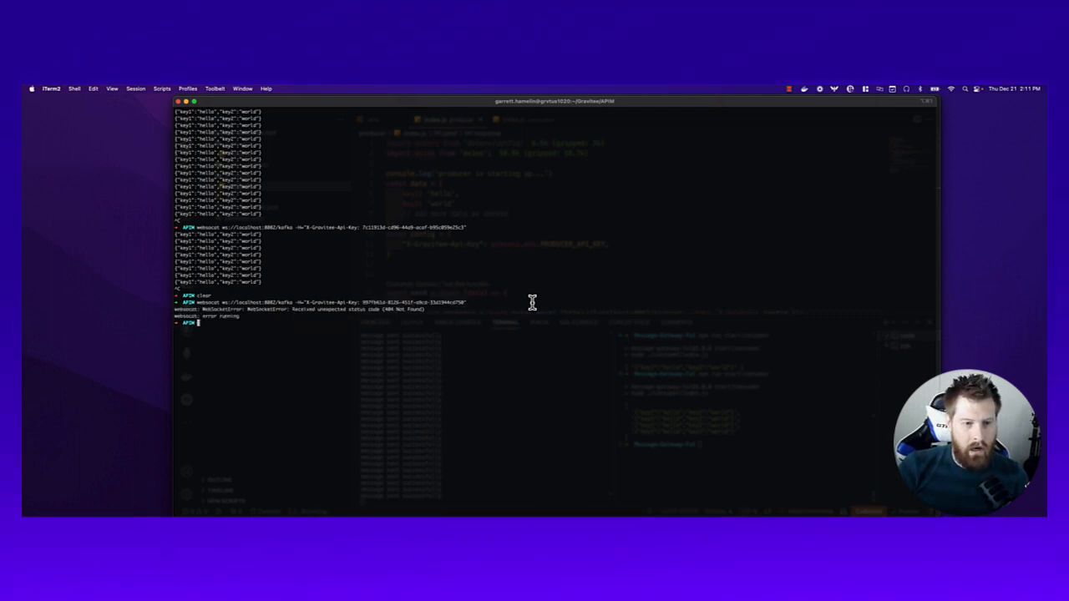
Step: Recall the websocat command, change its URL path from kafka to pigeon, and run it against ws://localhost:8082/pigeon
key(Up)
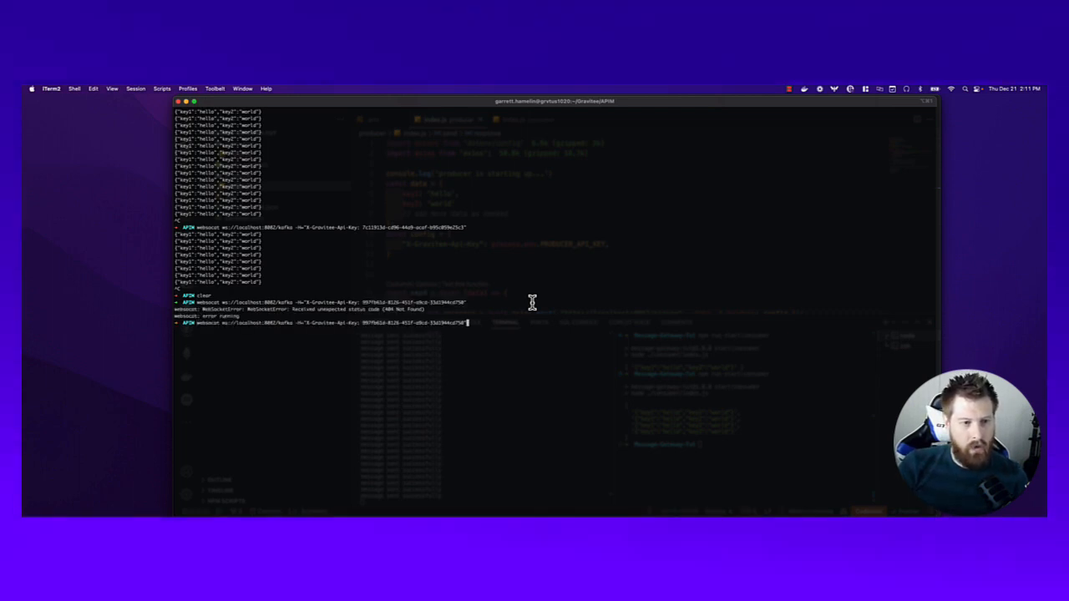
key(Left)
key(Left)
key(Left)
key(Left)
key(Left)
key(Left)
key(Left)
key(Left)
key(Left)
key(Left)
key(Left)
key(Left)
key(Left)
key(Left)
key(Left)
key(Left)
key(Left)
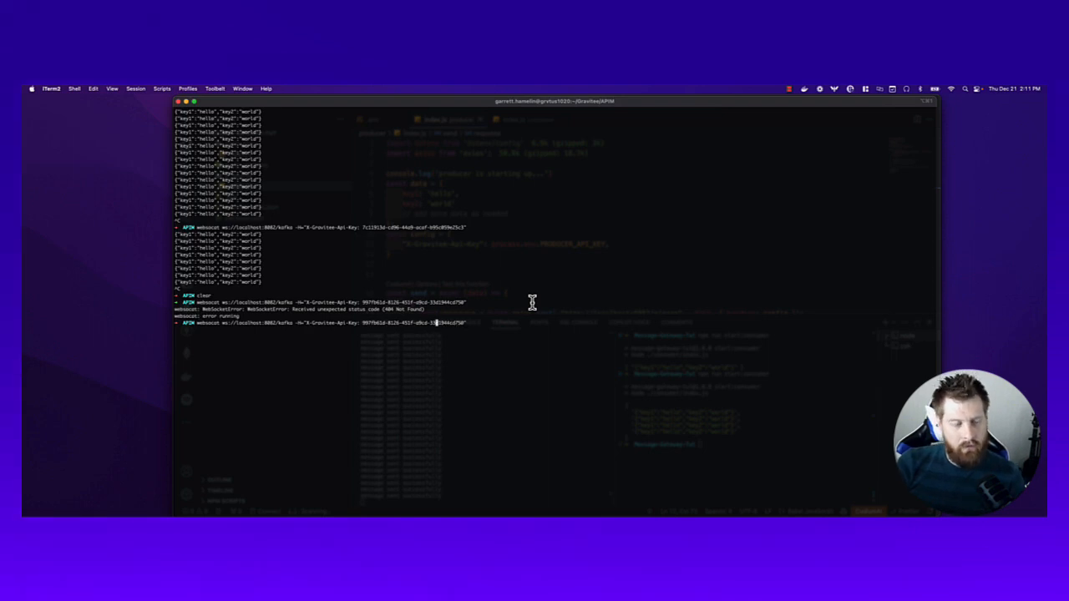
key(Left)
key(Left)
key(Left)
key(Left)
key(Left)
key(Left)
key(Left)
key(Left)
key(Left)
key(Left)
key(Left)
key(Left)
key(Left)
key(Left)
key(Left)
key(Left)
key(Left)
key(Left)
key(Left)
key(Left)
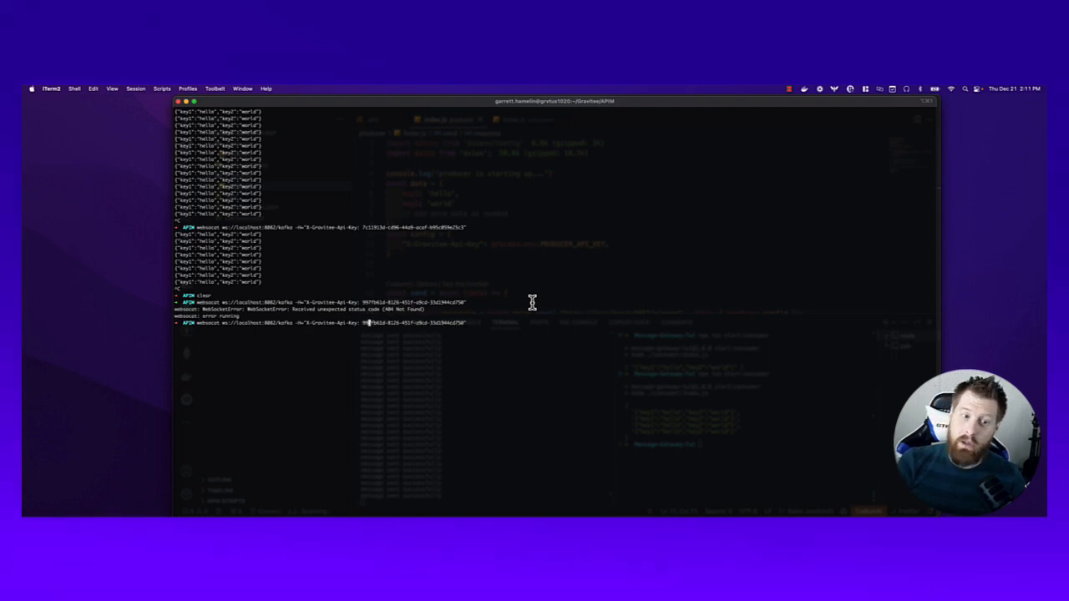
key(Left)
key(Left)
key(Left)
key(Left)
key(Left)
key(Left)
key(Left)
key(Left)
key(Left)
key(Left)
key(Left)
key(Left)
key(Left)
key(Left)
key(Left)
key(Left)
key(Left)
key(Left)
key(Left)
key(Left)
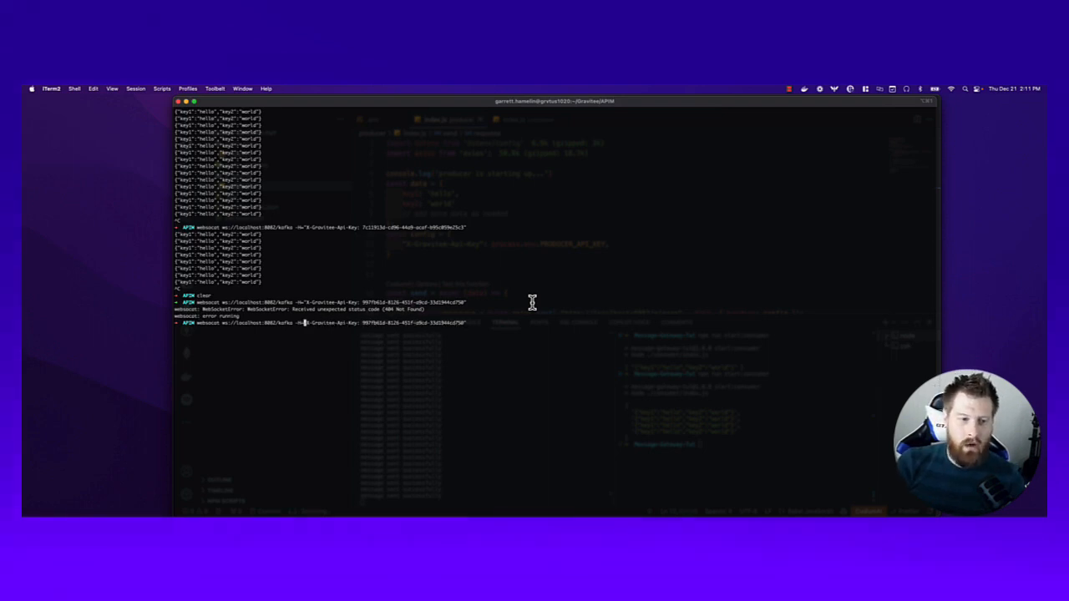
key(BackSpace)
key(BackSpace)
key(BackSpace)
key(BackSpace)
key(BackSpace)
key(BackSpace)
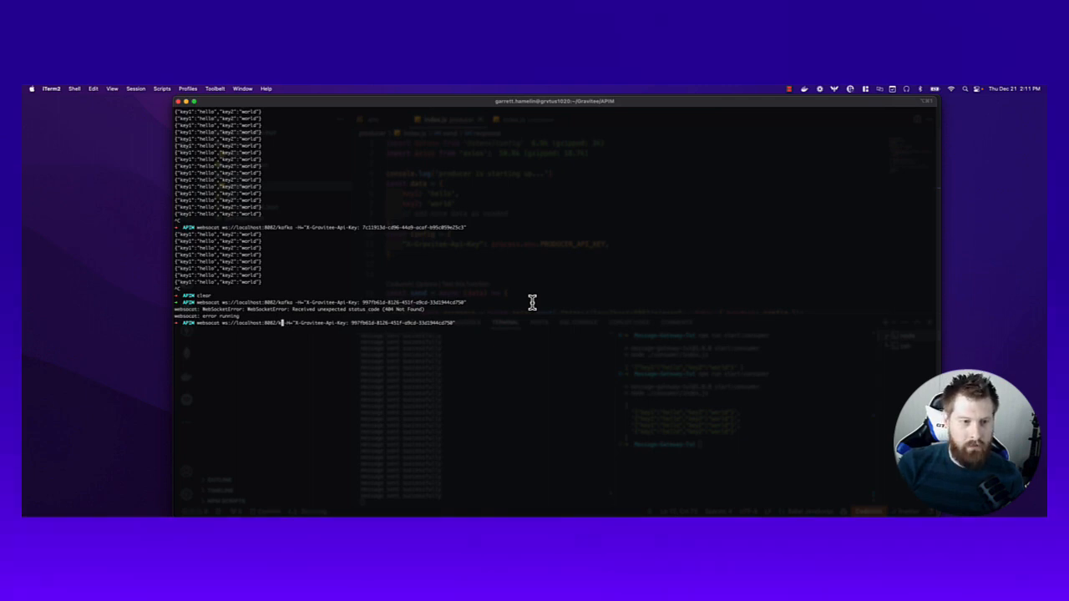
text(pigeon)
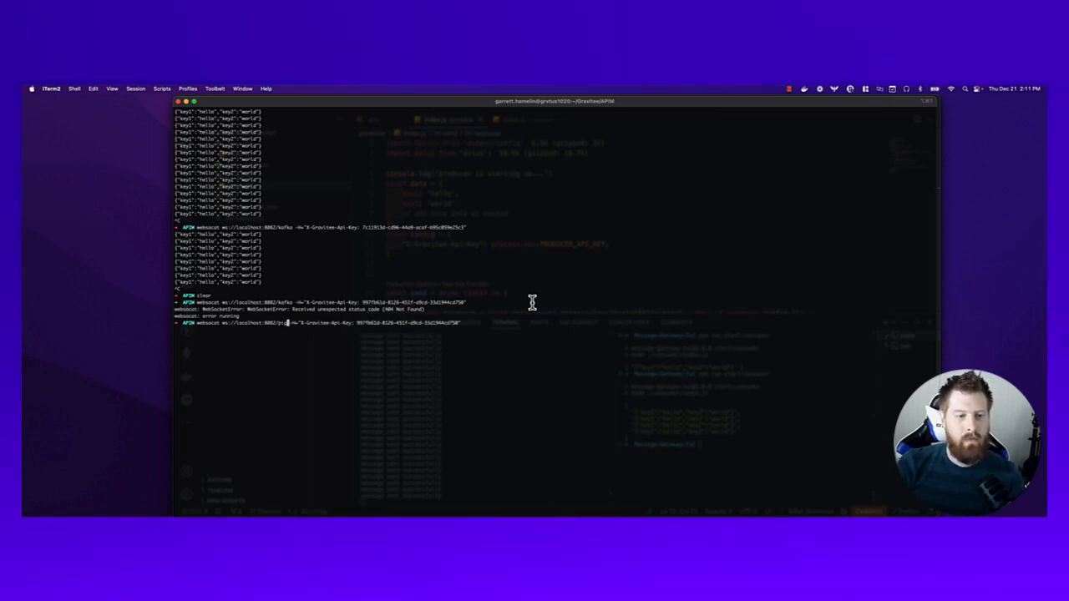
key(Return)
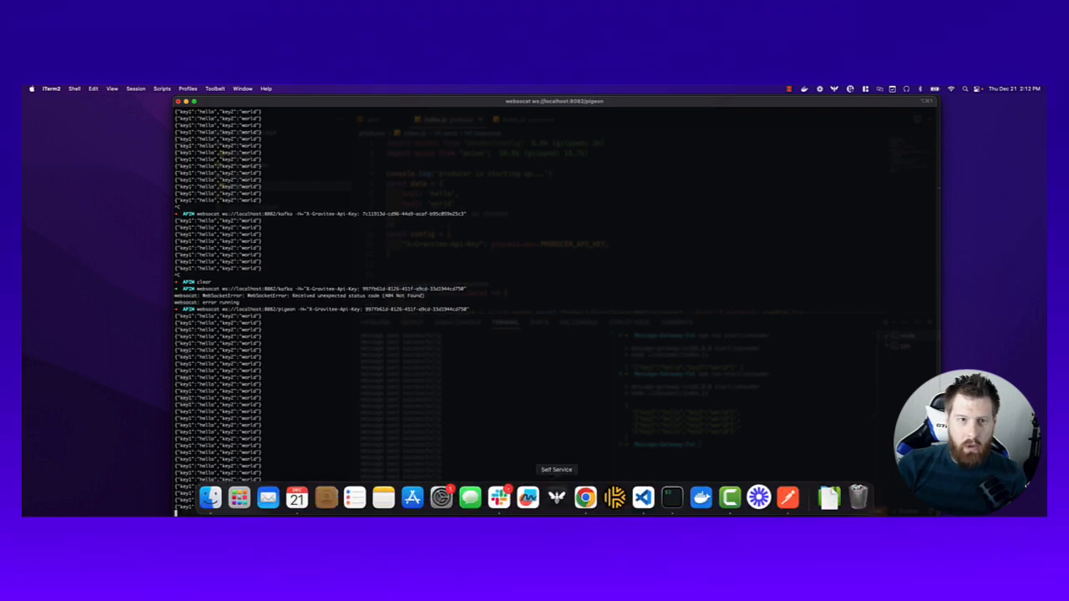
Step: Switch to Chrome, view the pigeon API's general information, and return to the list of all APIs
click(588, 501)
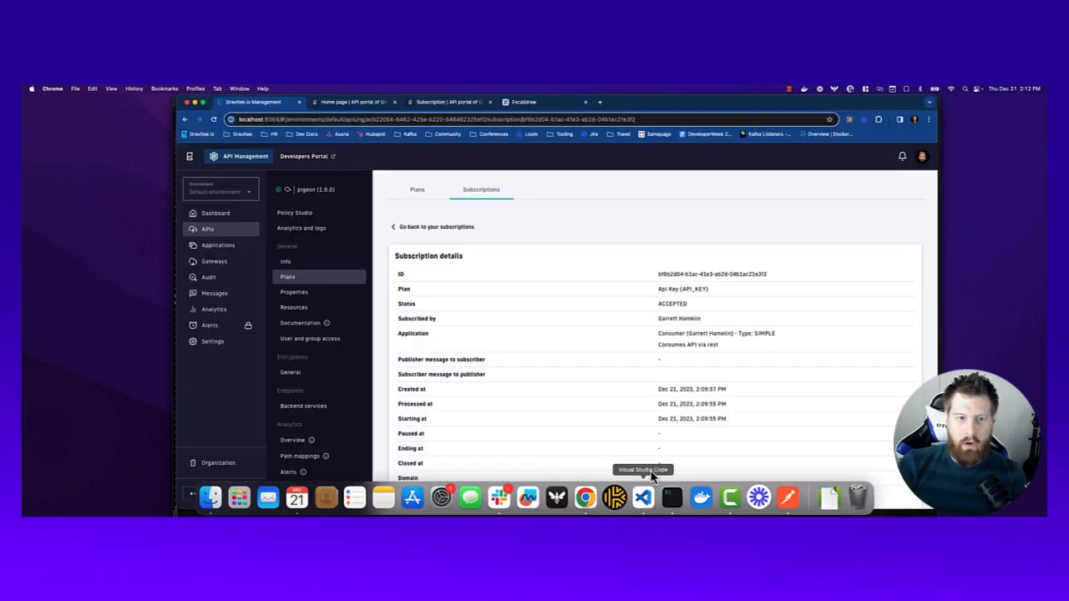
click(293, 264)
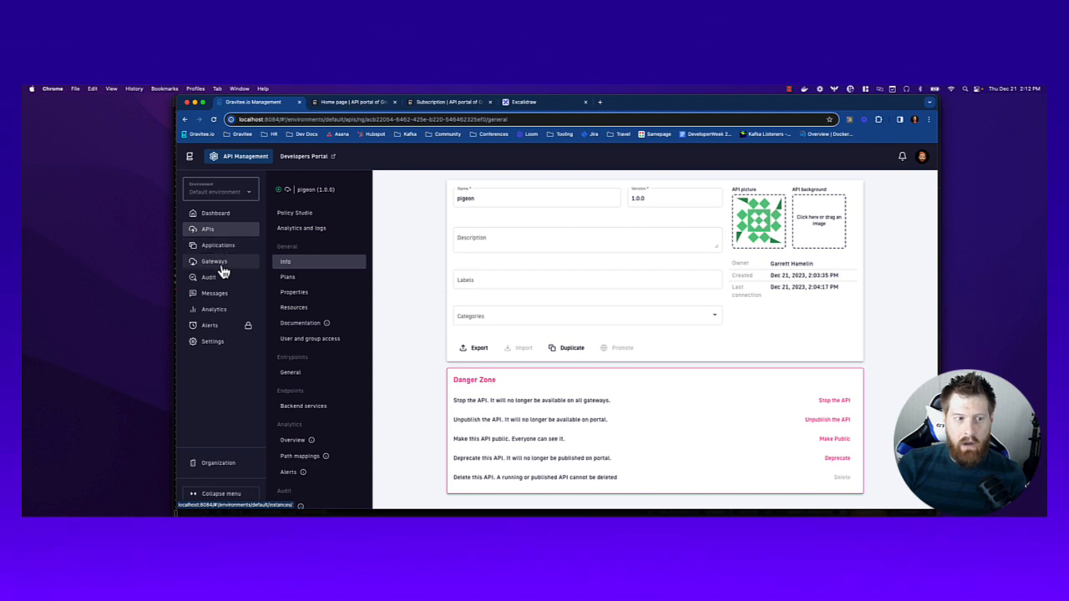
click(222, 232)
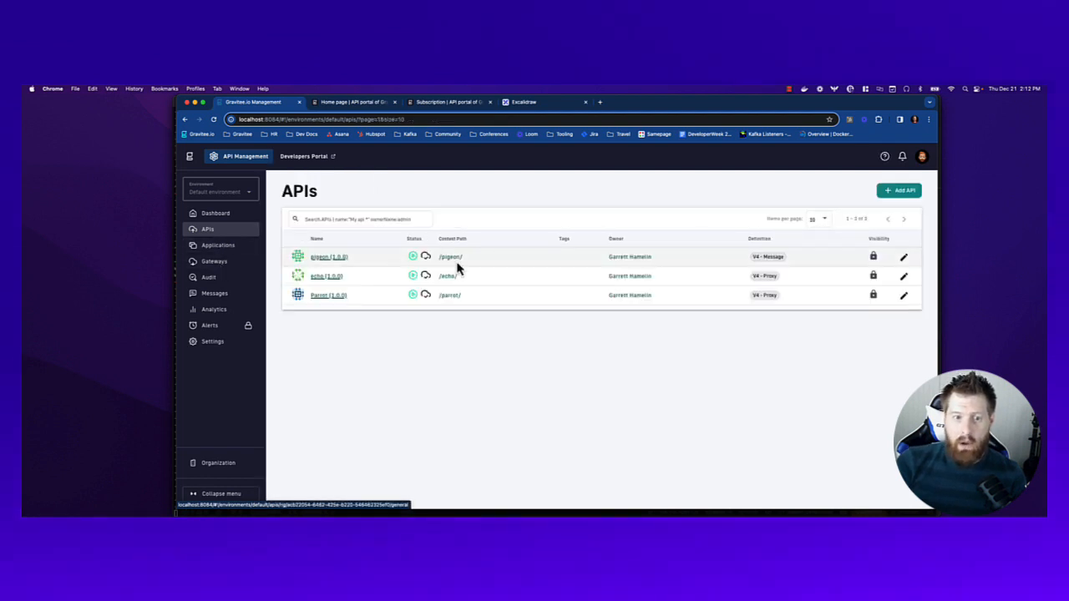